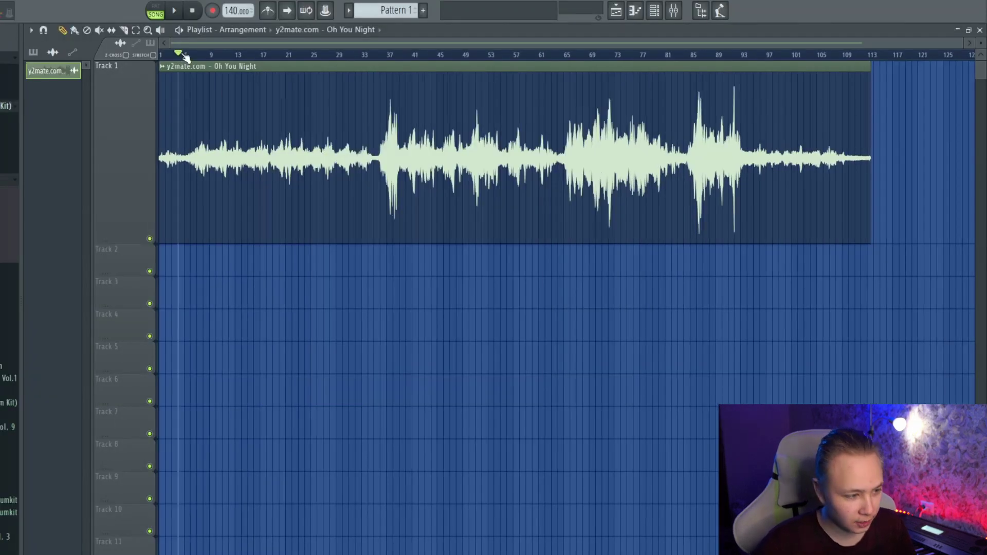
# Play the vocal sample from about bar 36 and tap along in the Tempo tapper to set the project tempo to 144.
pyautogui.moveTo(180, 54); pyautogui.dragTo(384, 306)
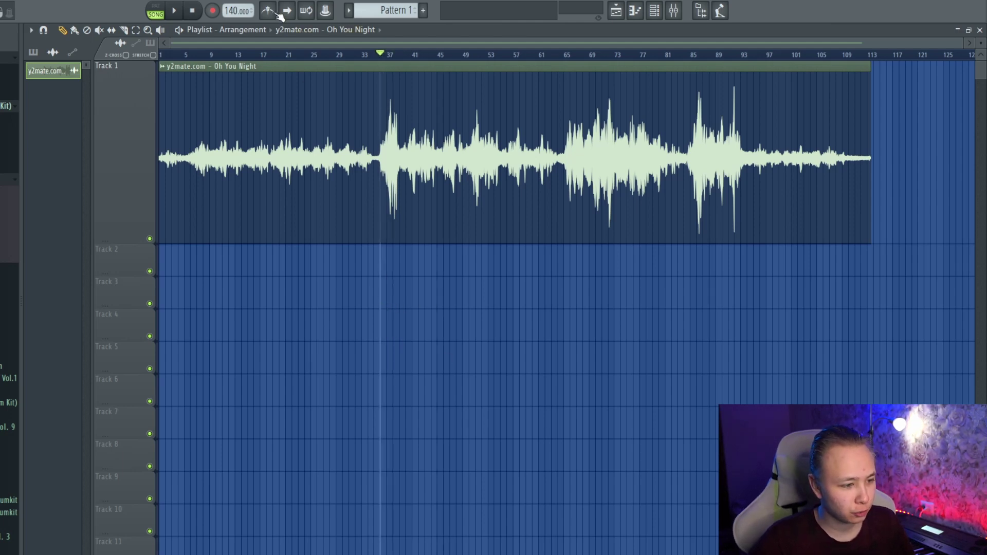
pyautogui.click(277, 14)
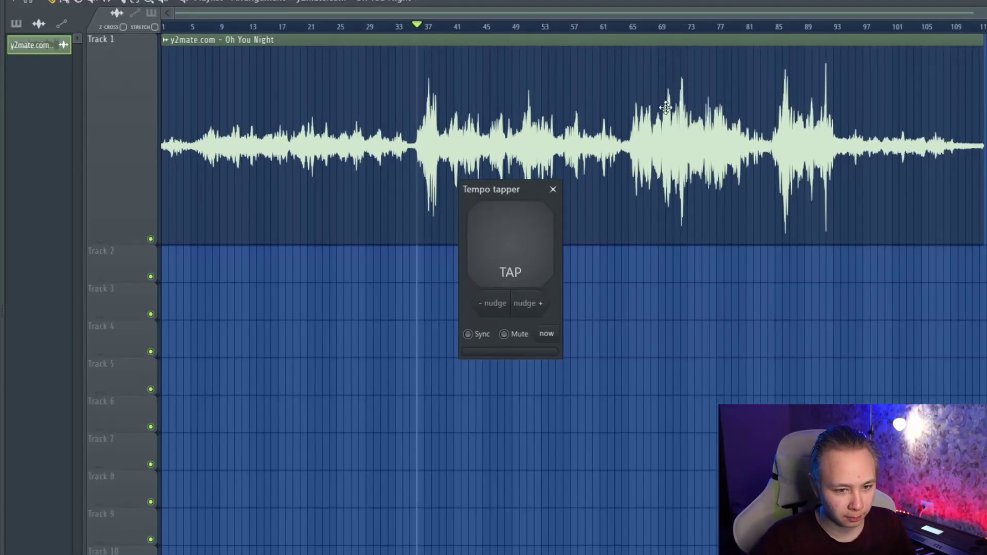
pyautogui.click(529, 240)
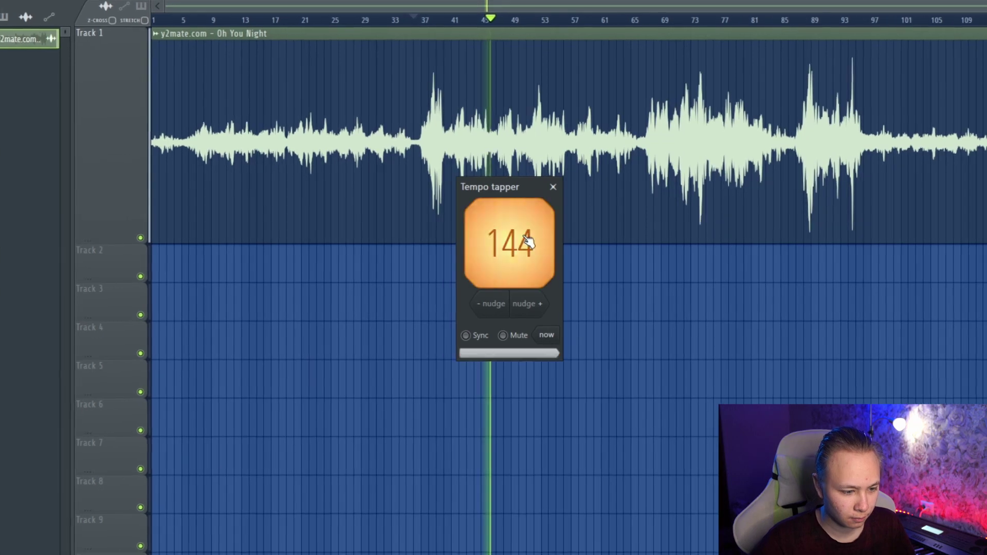
pyautogui.click(529, 240)
pyautogui.click(528, 240)
pyautogui.click(529, 240)
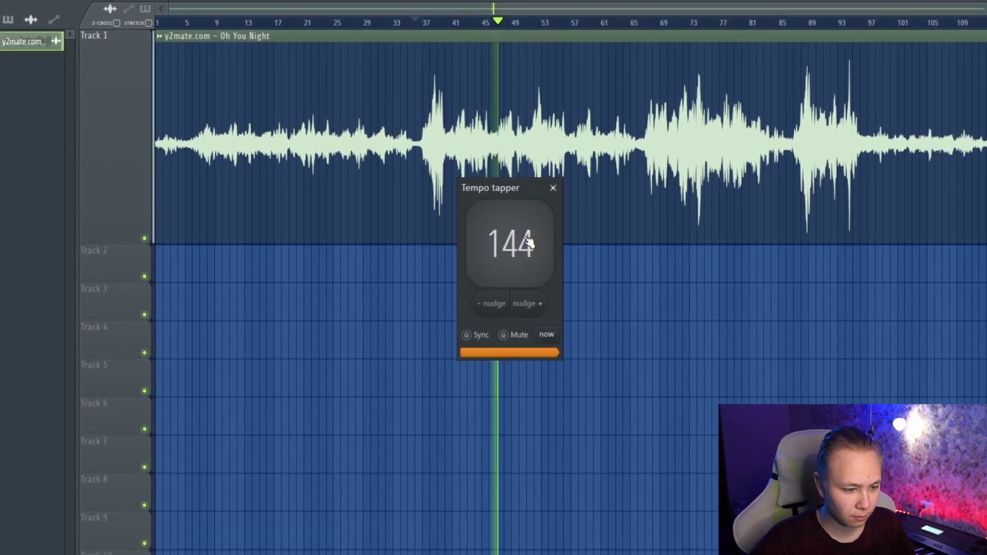
pyautogui.click(529, 240)
pyautogui.click(529, 240)
pyautogui.click(528, 240)
pyautogui.click(528, 240)
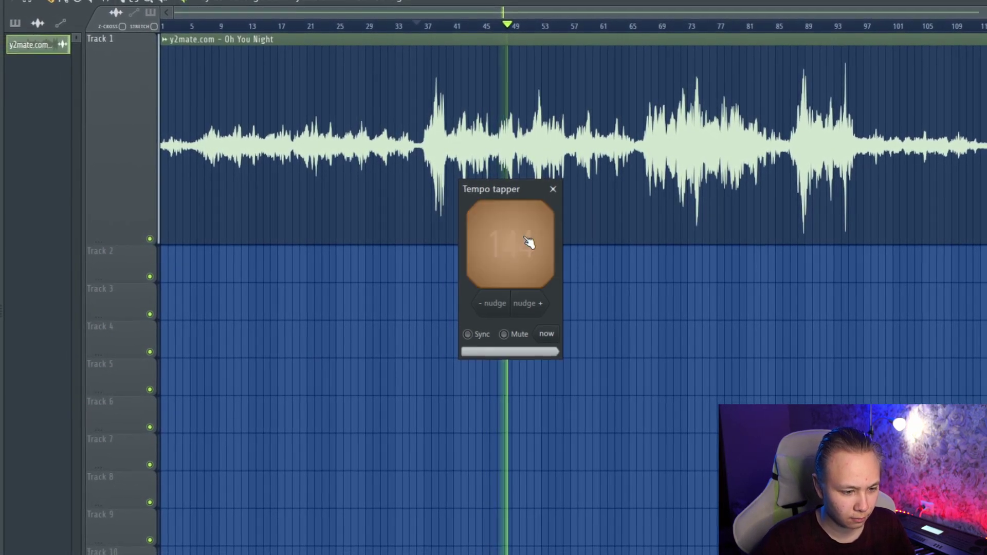
pyautogui.click(528, 241)
pyautogui.click(528, 242)
pyautogui.click(528, 241)
pyautogui.click(528, 242)
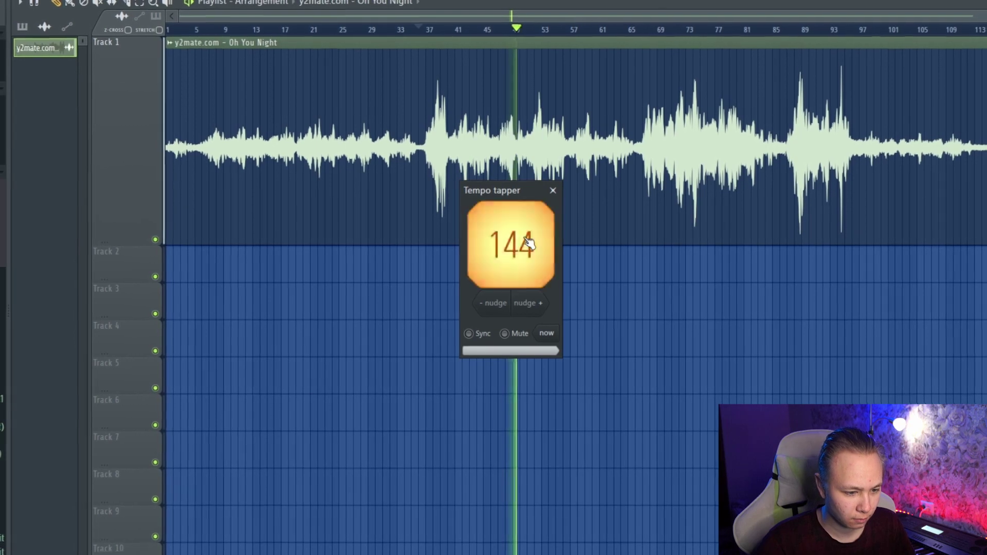
pyautogui.click(528, 241)
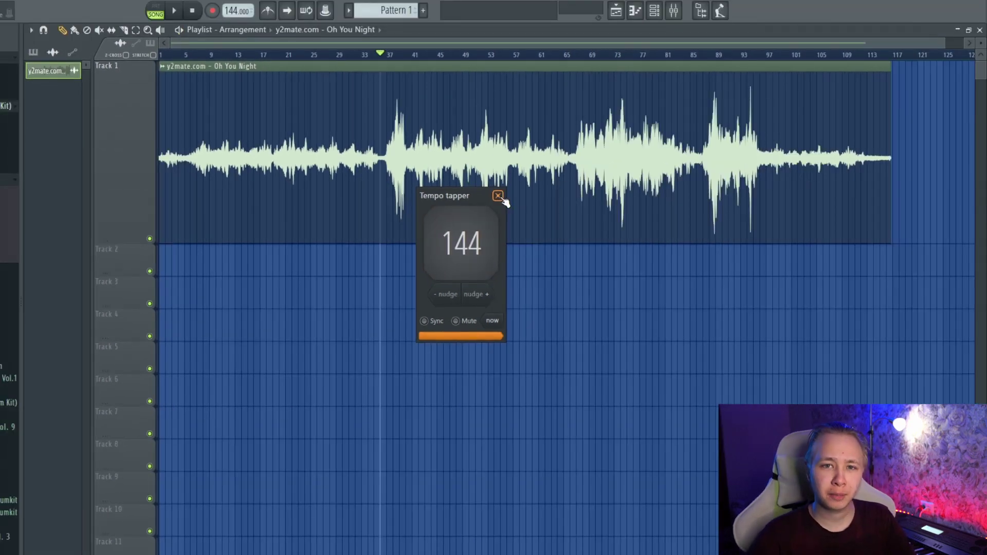
pyautogui.click(498, 196)
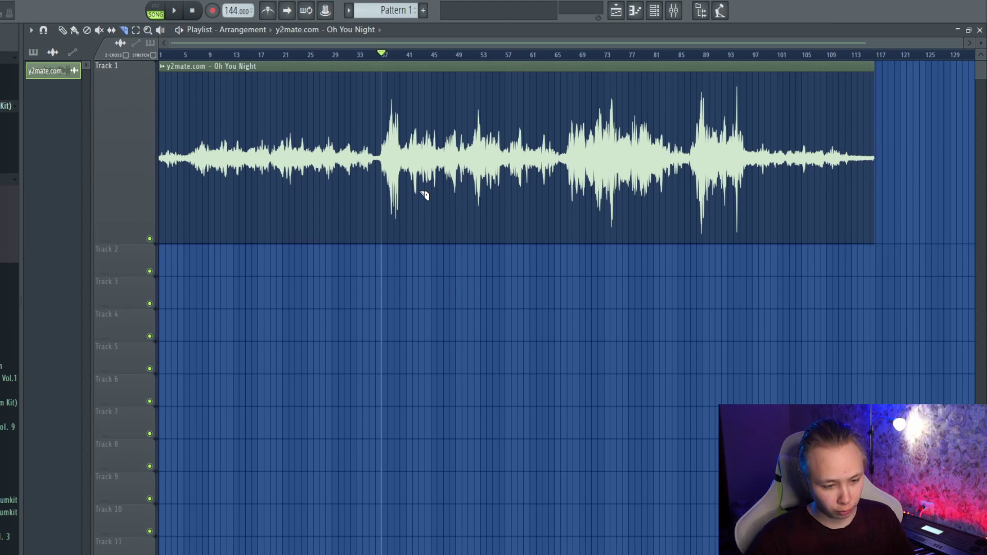
# Slice the audio clip at bar 37 and at about bar 40, around the first vocal phrase, while listening to it.
pyautogui.click(398, 192)
pyautogui.scroll(8, 391, 185)
pyautogui.press('space')
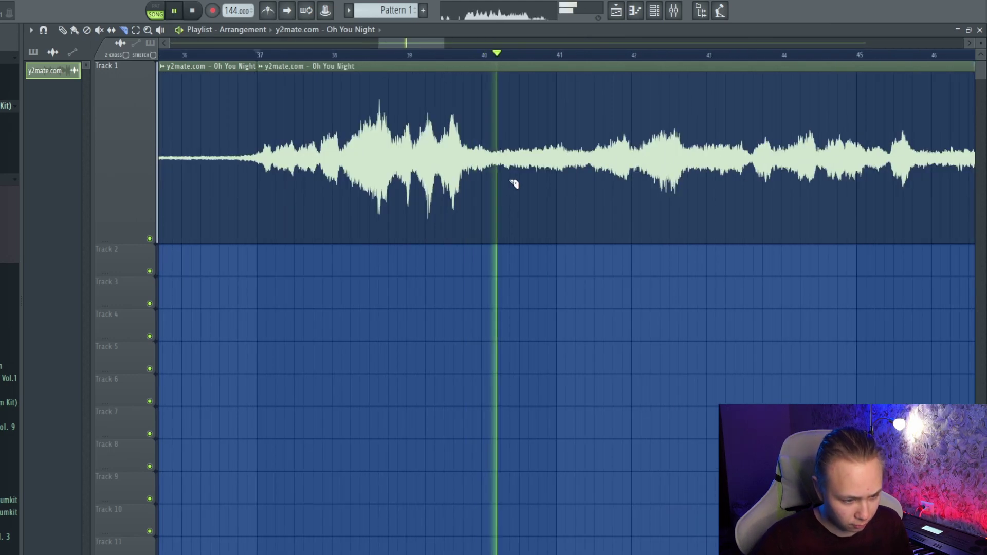
pyautogui.click(507, 170)
pyautogui.scroll(-5, 507, 170)
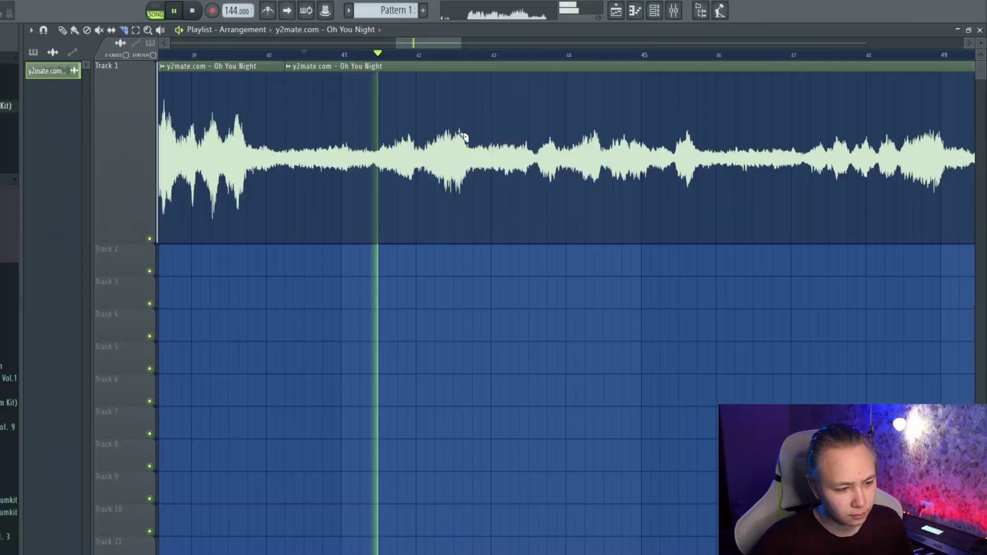
pyautogui.scroll(-1, 451, 164)
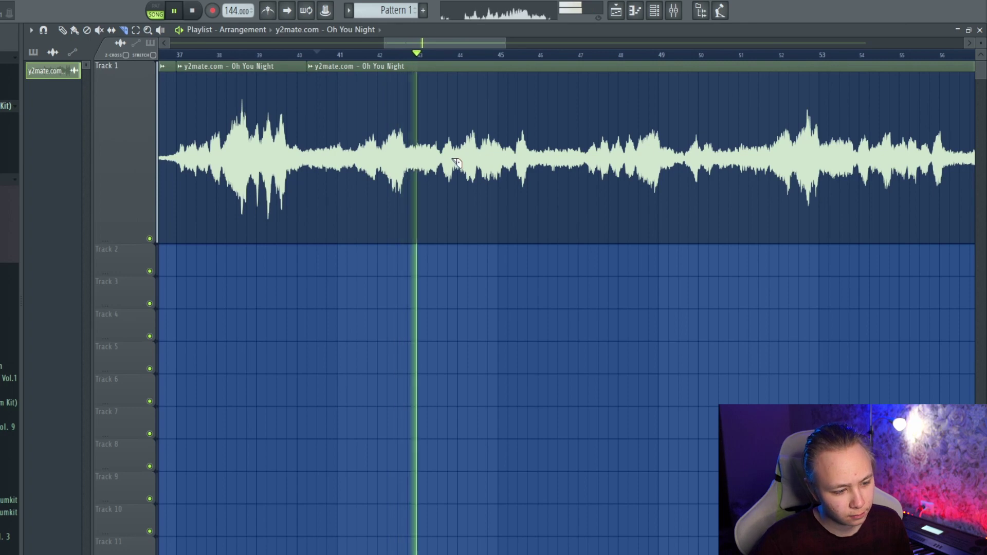
pyautogui.press('space')
# Replay the first phrase from about bar 38 and slice the clip at the start of the phrase near bar 68.
pyautogui.scroll(2, 348, 77)
pyautogui.click(306, 54)
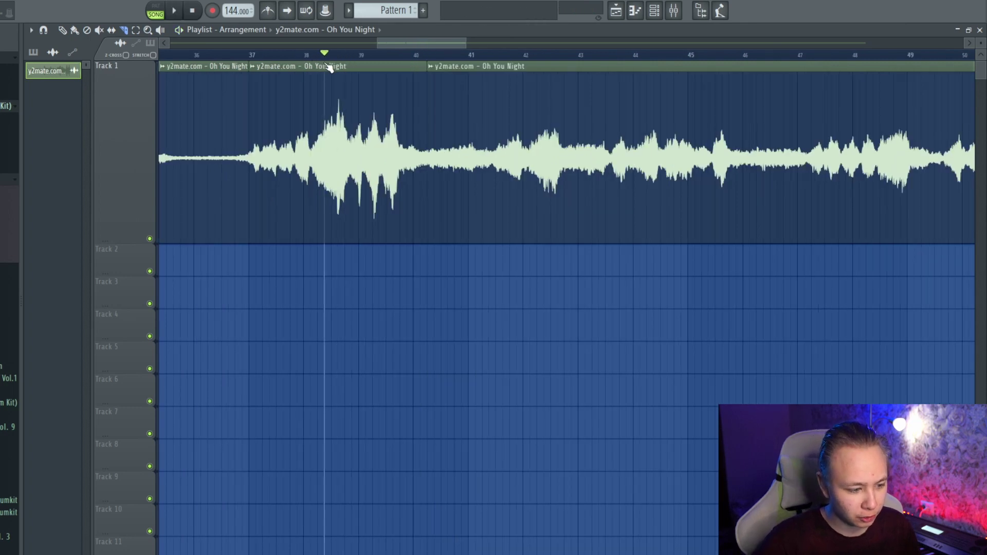
pyautogui.press('space')
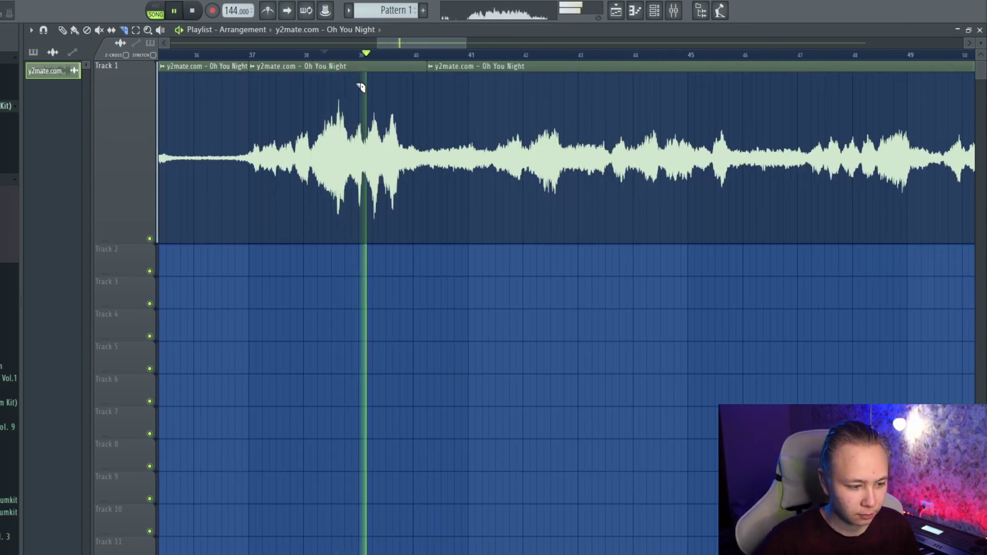
pyautogui.press('space')
pyautogui.scroll(1, 289, 92)
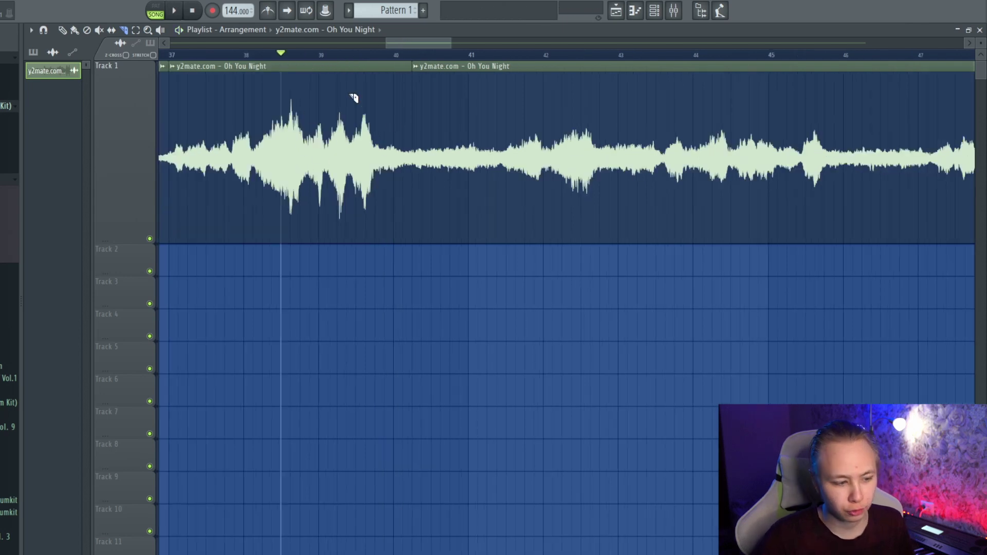
pyautogui.scroll(-2, 348, 139)
pyautogui.moveTo(345, 63); pyautogui.dragTo(374, 63)
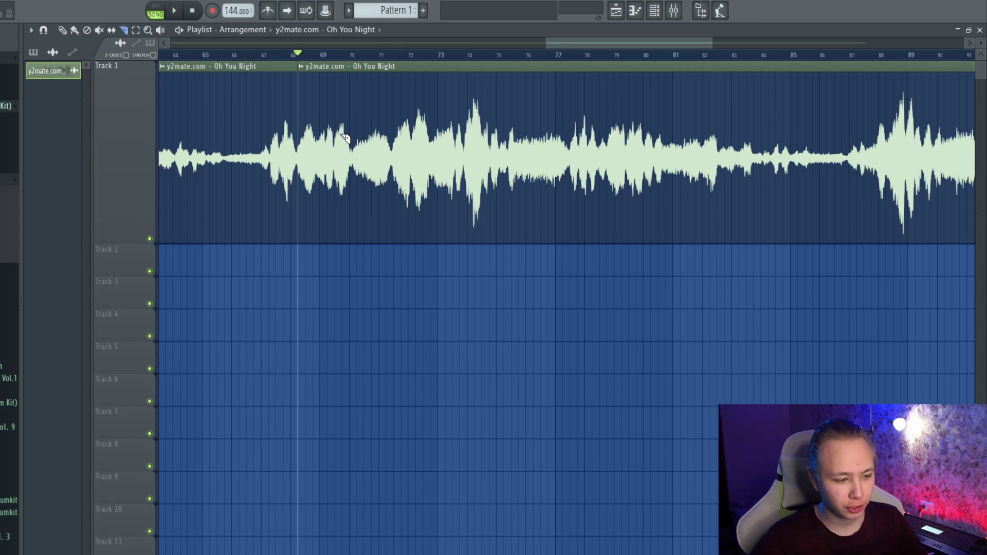
pyautogui.scroll(2, 344, 138)
pyautogui.press('space')
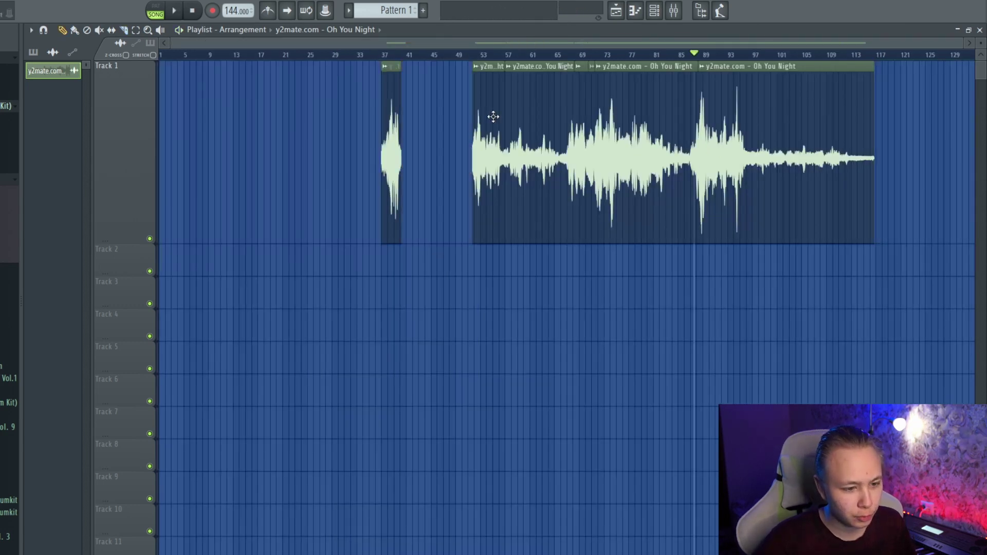
# Delete the unwanted segments between the vocal phrases, including those at about bars 57 to 68 and 70 to 71.
pyautogui.rightClick(529, 116)
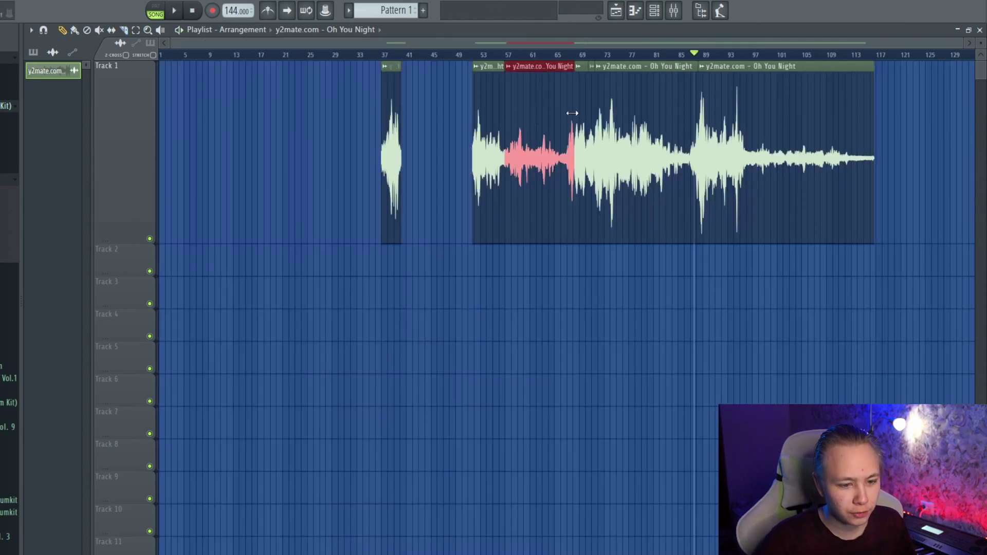
pyautogui.scroll(3, 602, 128)
pyautogui.rightClick(572, 97)
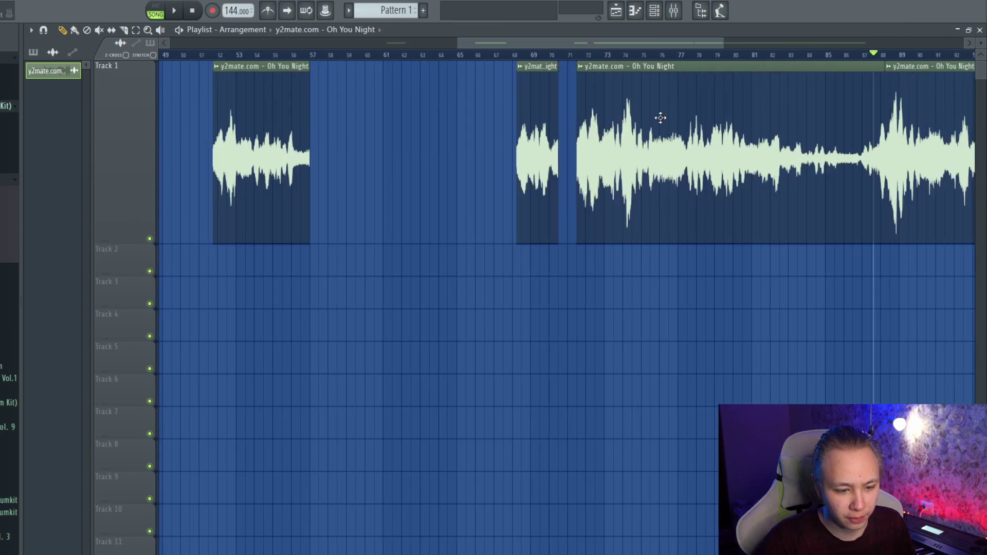
pyautogui.scroll(-3, 574, 139)
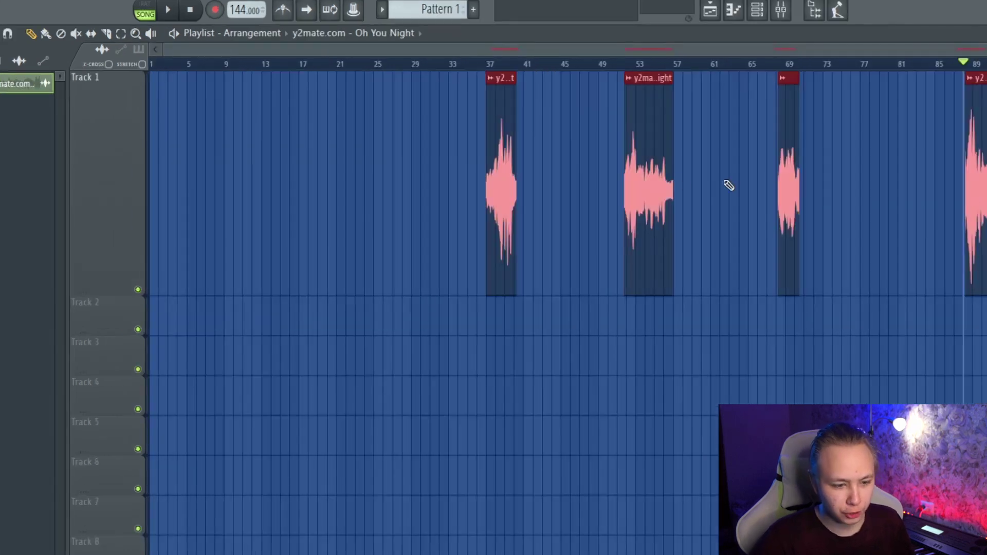
# Move the remaining phrase clips together to the start of Track 1, with the first clip beginning at bar 1.
pyautogui.moveTo(565, 141); pyautogui.dragTo(279, 140)
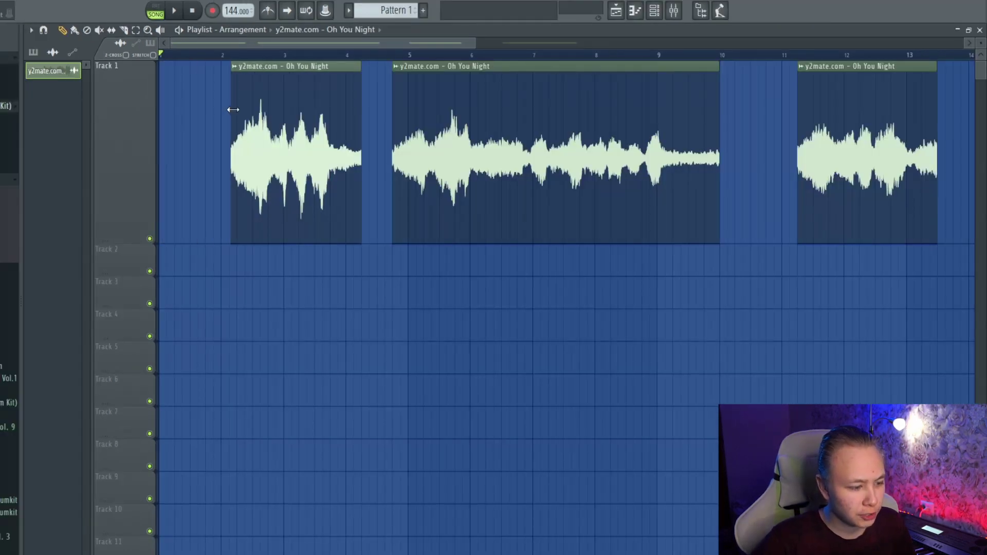
pyautogui.moveTo(233, 109); pyautogui.dragTo(126, 109)
pyautogui.scroll(3, 133, 118)
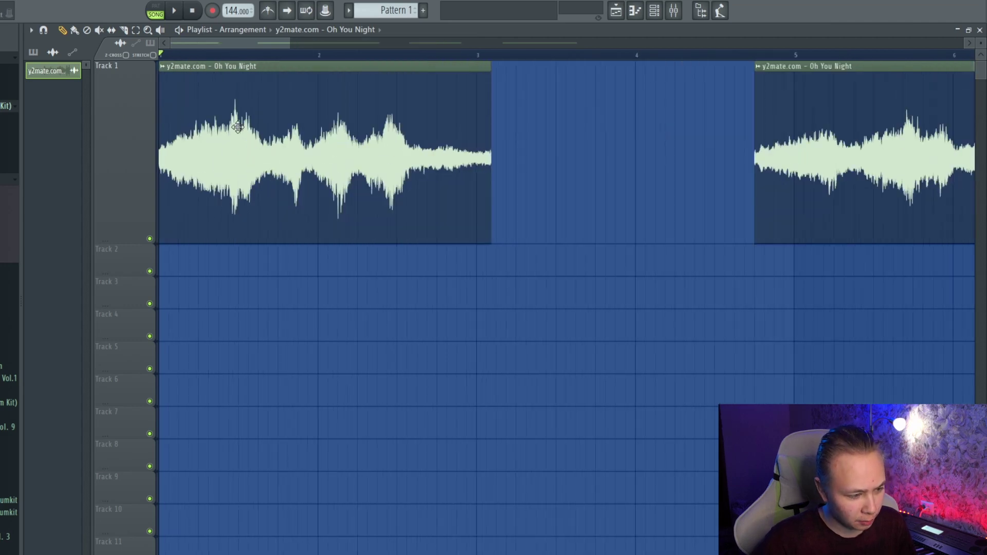
pyautogui.scroll(-2, 399, 176)
pyautogui.scroll(3, 168, 202)
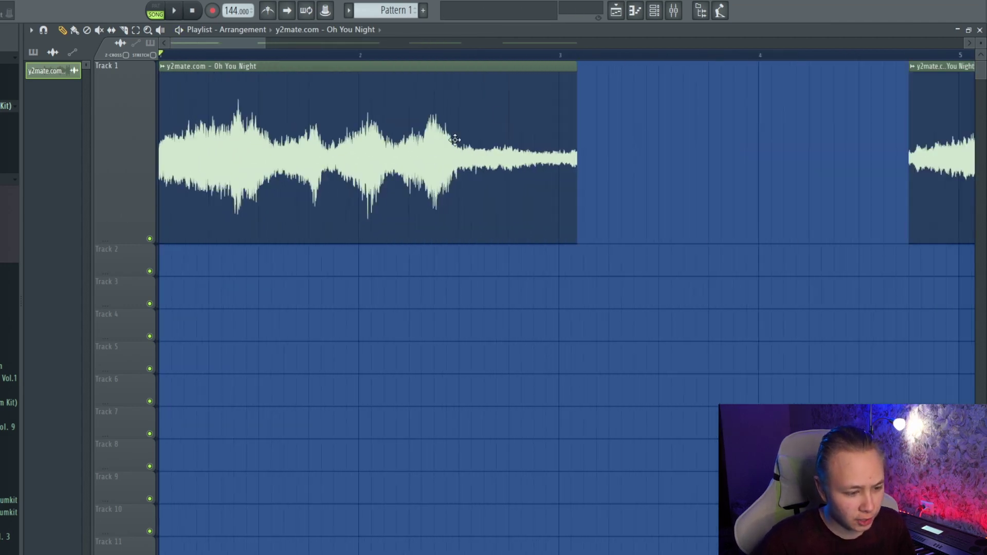
# Replace the second phrase with the third one, placed at bar 3 directly after the first, and trim its end to bar 5.
pyautogui.scroll(-1, 369, 154)
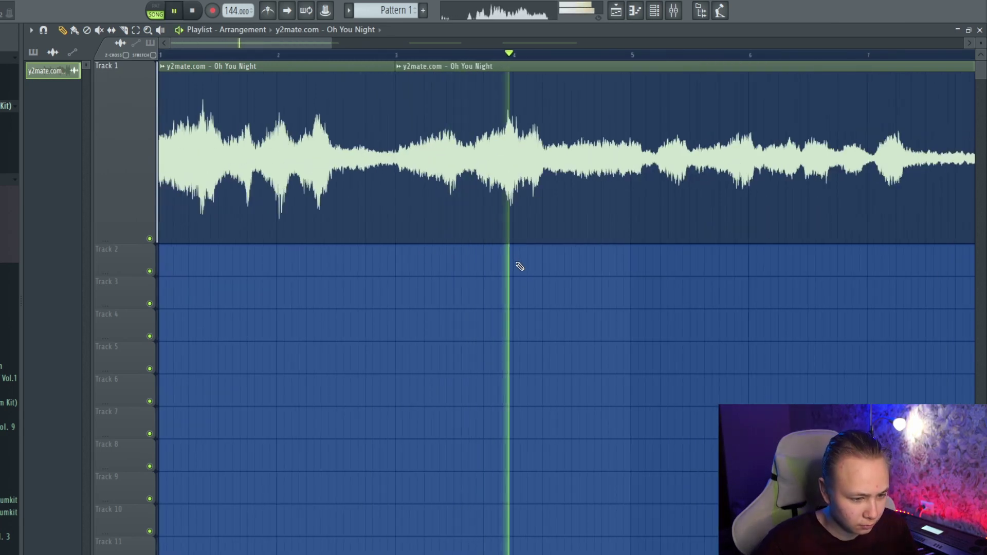
pyautogui.scroll(-1, 519, 266)
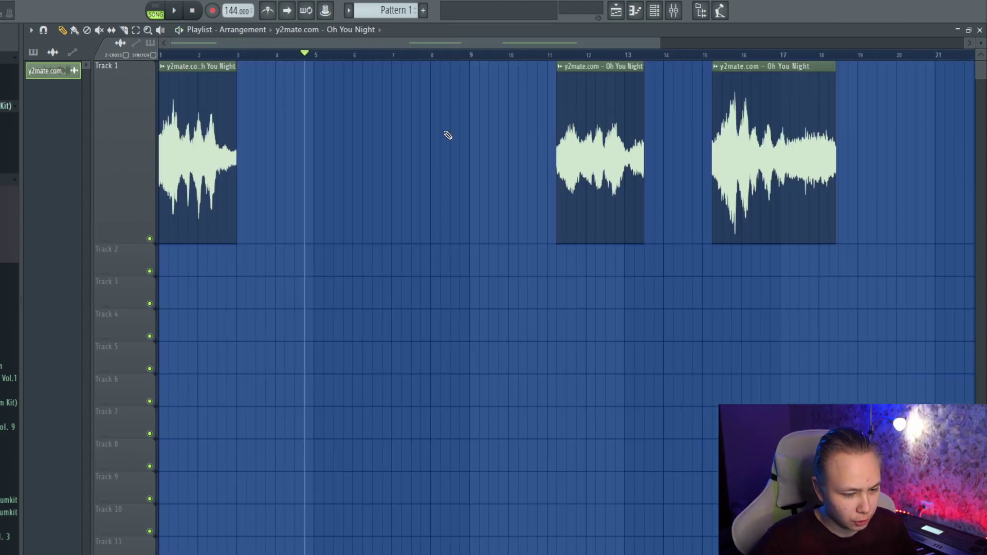
pyautogui.moveTo(591, 131); pyautogui.dragTo(283, 130)
pyautogui.scroll(3, 303, 146)
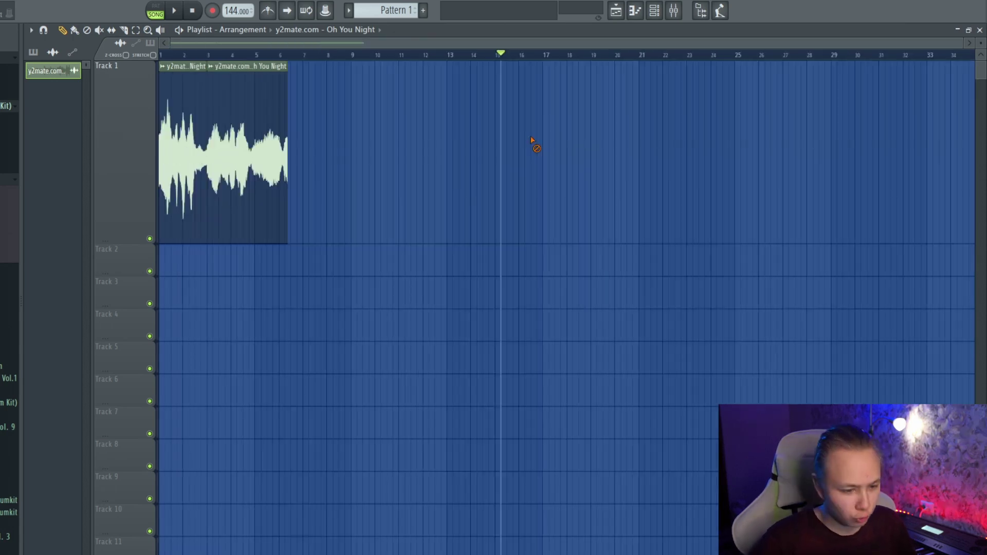
pyautogui.scroll(1, 246, 173)
pyautogui.scroll(3, 125, 187)
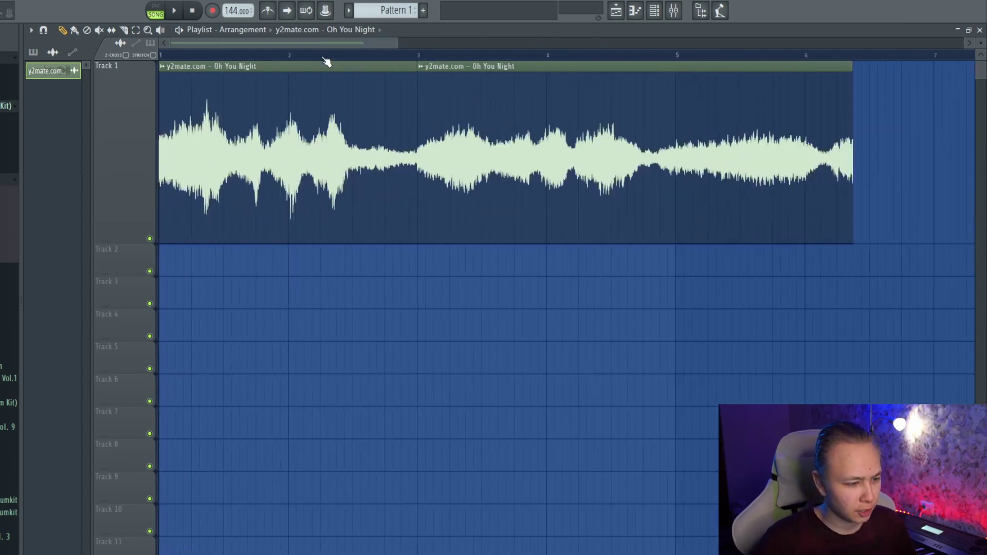
pyautogui.scroll(-2, 390, 132)
pyautogui.moveTo(709, 115); pyautogui.dragTo(707, 114)
pyautogui.moveTo(707, 115); pyautogui.dragTo(571, 115)
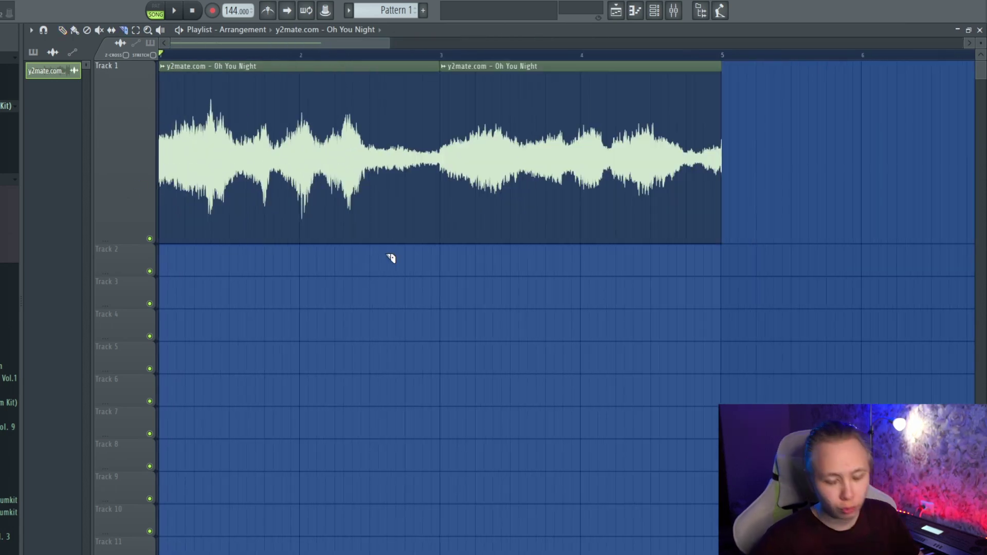
# Slice the first phrase between its notes and shift the later pieces before bar 3 one grid step earlier.
pyautogui.scroll(3, 272, 176)
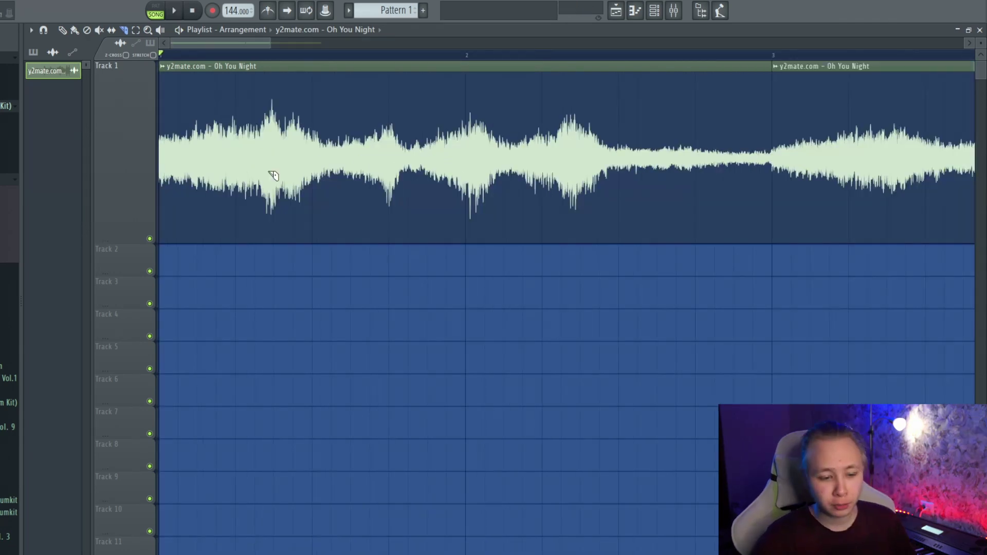
pyautogui.scroll(-2, 302, 172)
pyautogui.scroll(2, 357, 164)
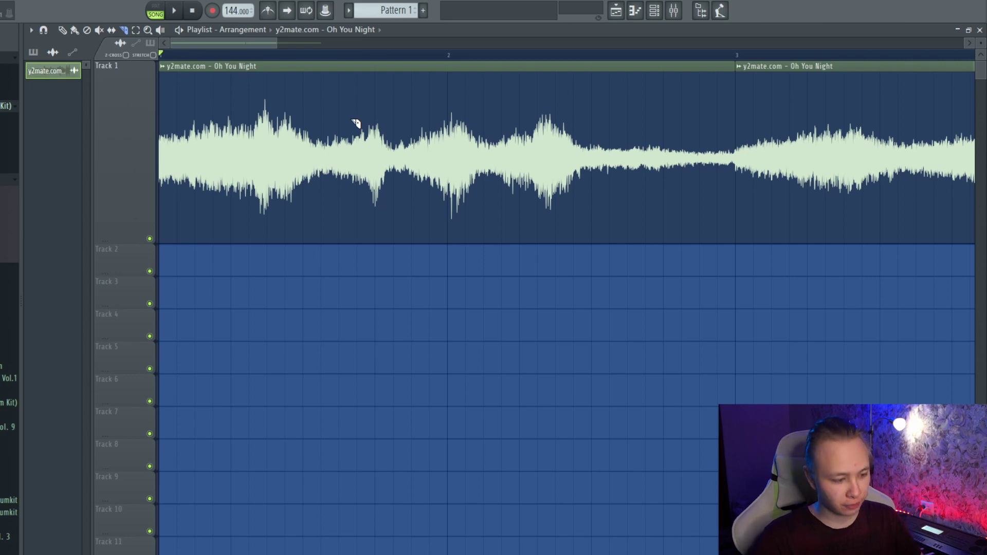
pyautogui.rightClick(392, 126)
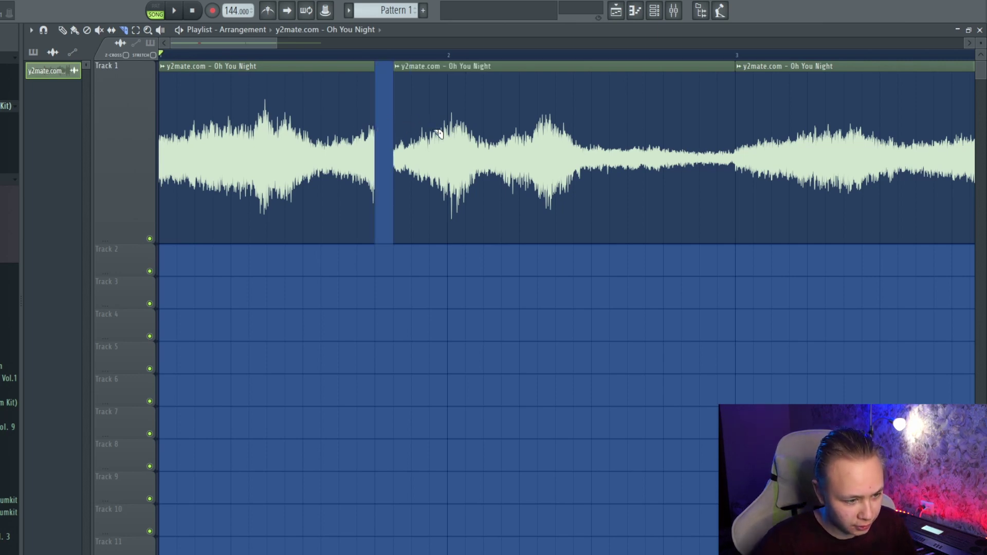
pyautogui.moveTo(450, 203); pyautogui.dragTo(433, 203)
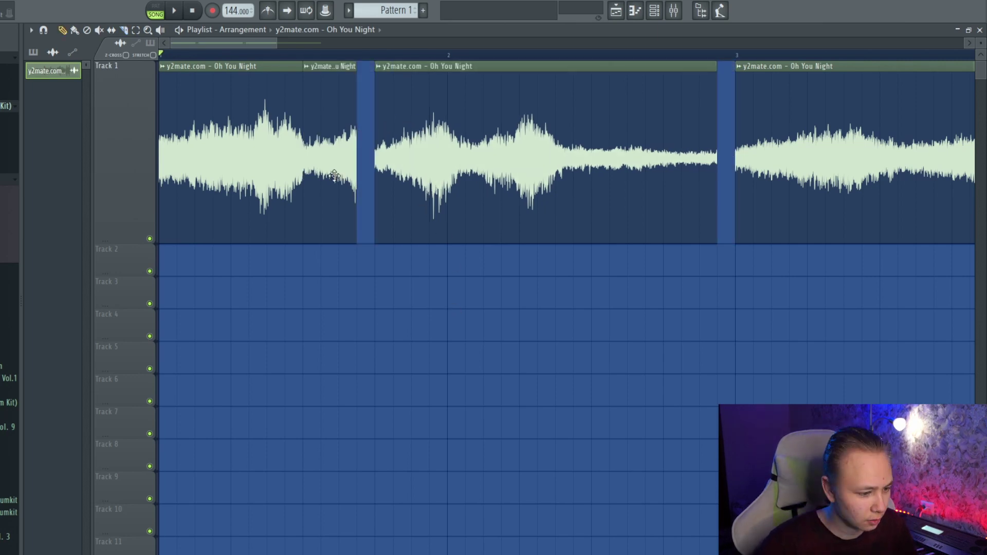
# Extend the short slice before bar 2 to close the gap after it, and play the chopped loop from the start.
pyautogui.press('space')
pyautogui.moveTo(358, 171); pyautogui.dragTo(377, 172)
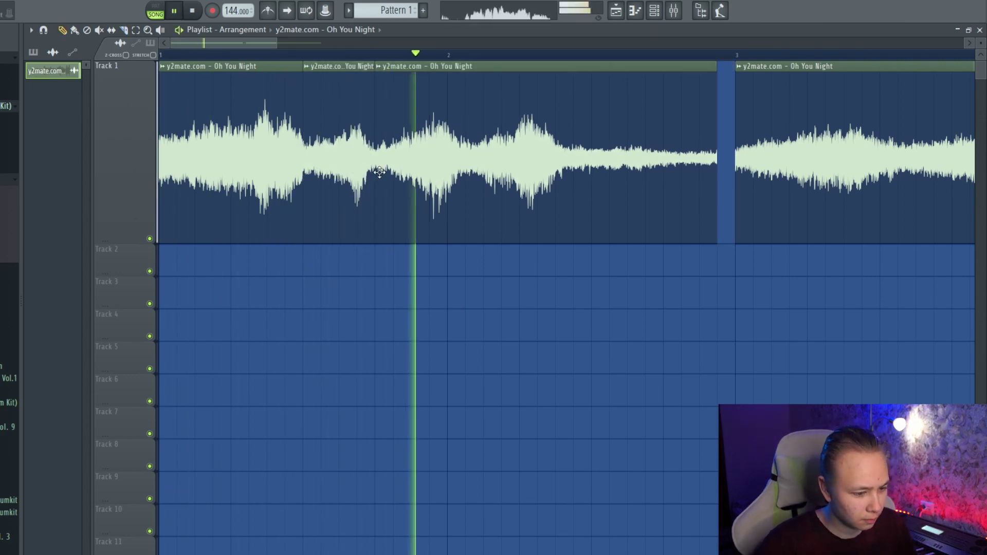
pyautogui.press('space')
pyautogui.press('space')
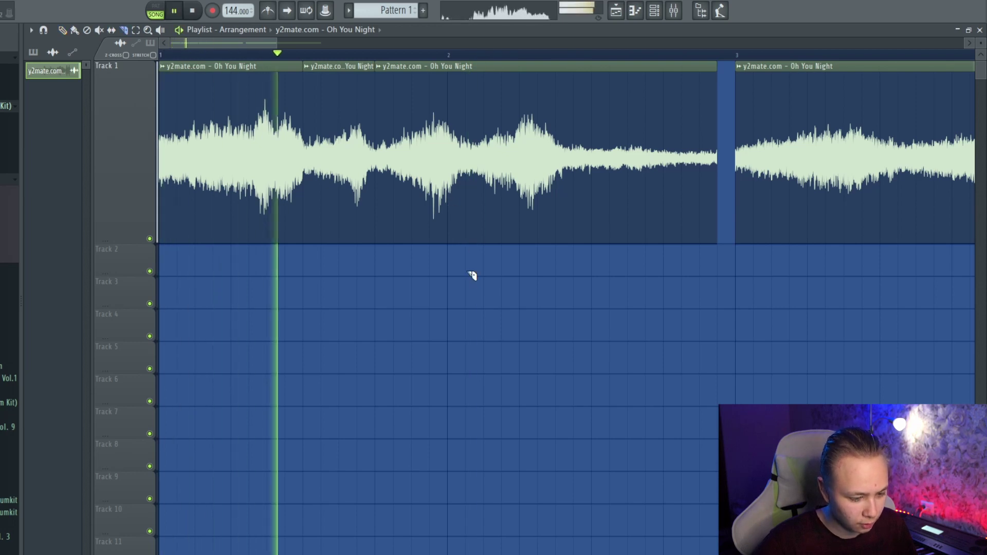
pyautogui.press('space')
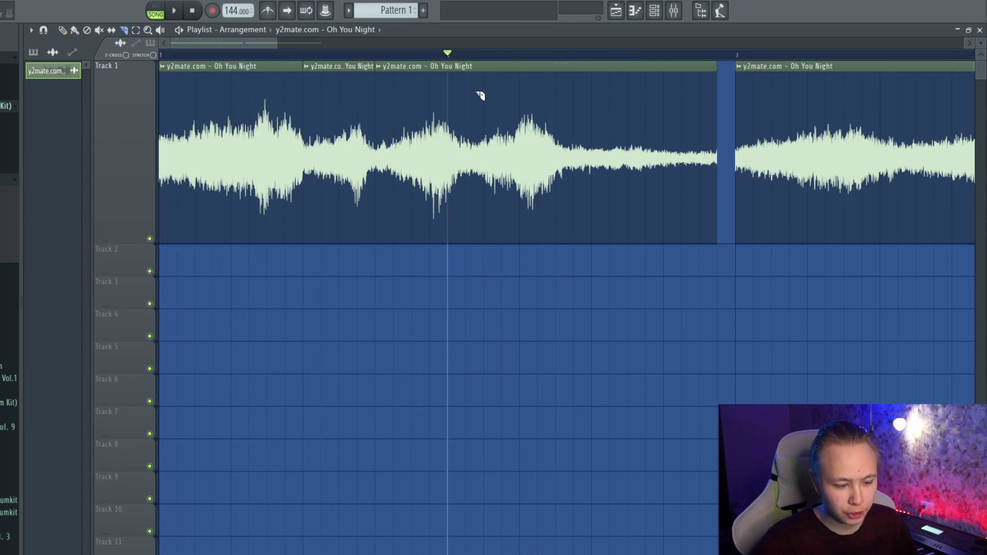
pyautogui.press('space')
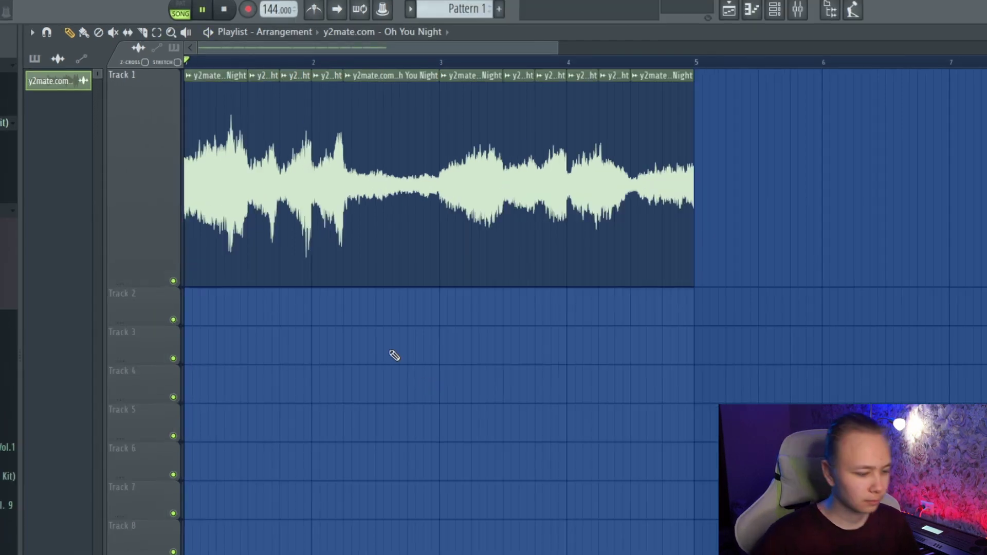
# Play the chopped loop through once, and set the vocal sample's declicking mode to Smooth (bleeding).
pyautogui.press('space')
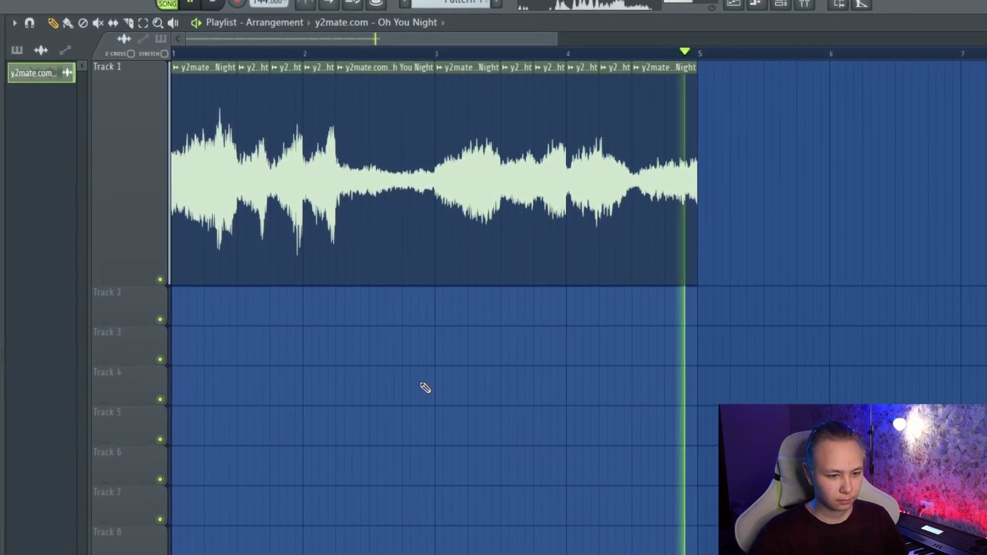
pyautogui.press('space')
pyautogui.doubleClick(298, 235)
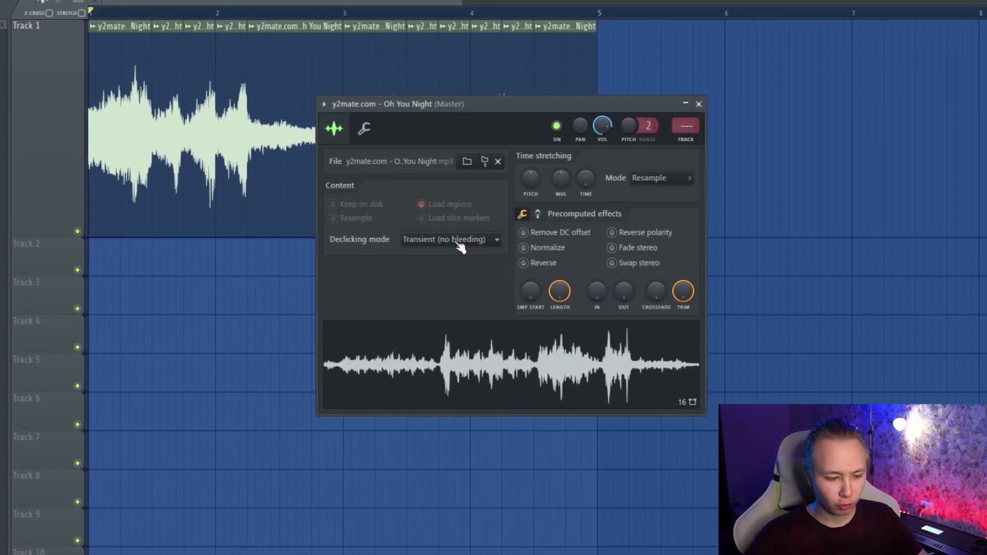
pyautogui.scroll(-2, 458, 241)
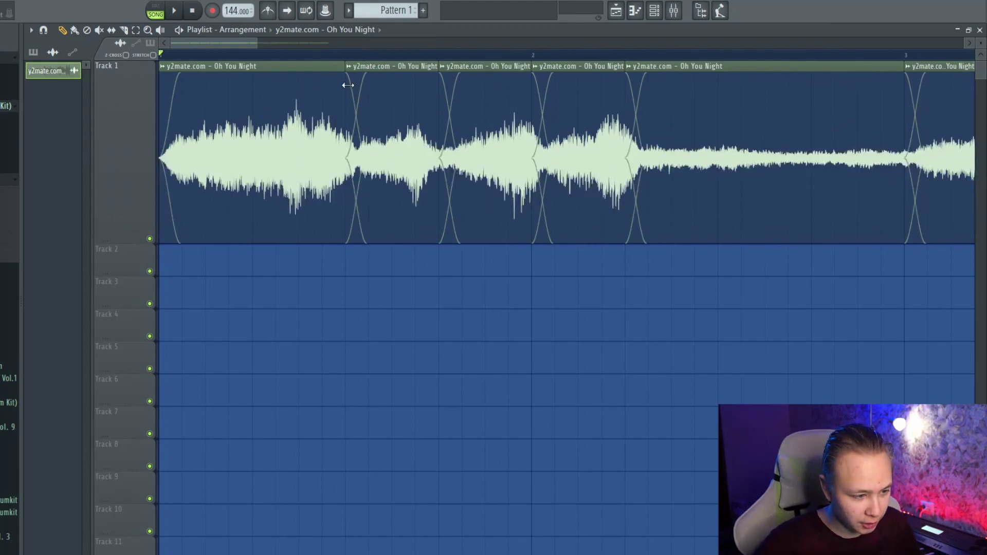
# Shift the cuts at the start of the second and third slices slightly earlier to align their crossfades with the note changes.
pyautogui.scroll(3, 347, 72)
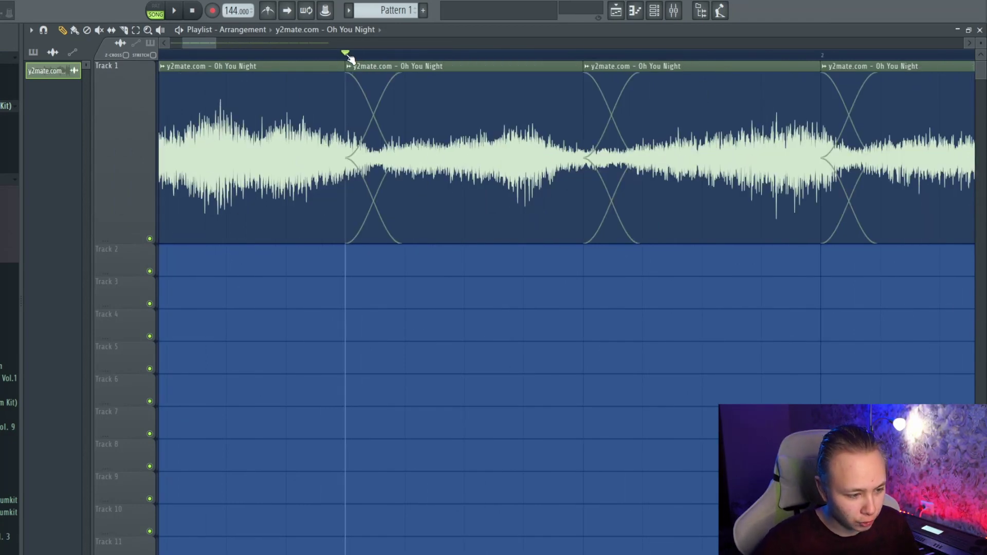
pyautogui.moveTo(349, 59); pyautogui.dragTo(379, 57)
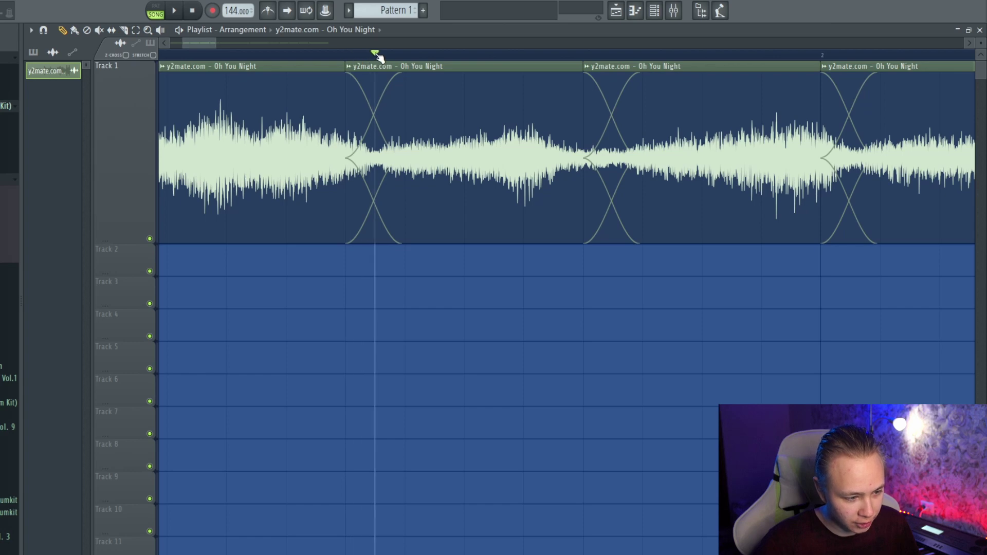
pyautogui.scroll(1, 456, 129)
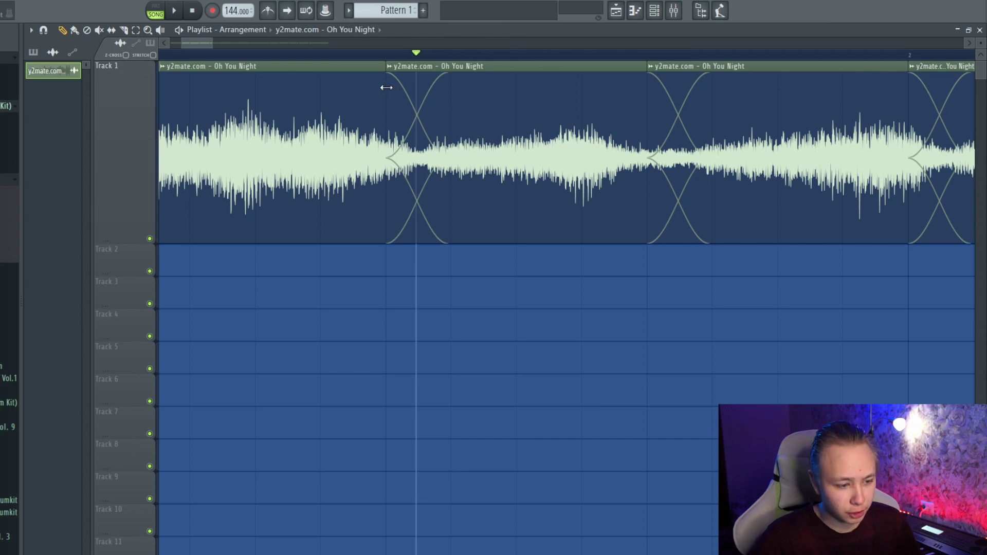
pyautogui.moveTo(388, 88); pyautogui.dragTo(354, 86)
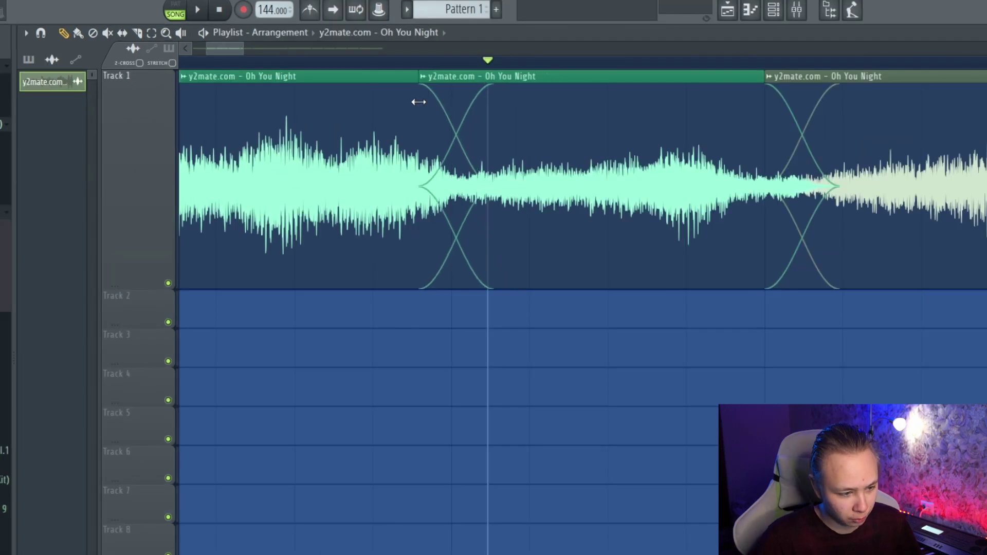
pyautogui.click(453, 62)
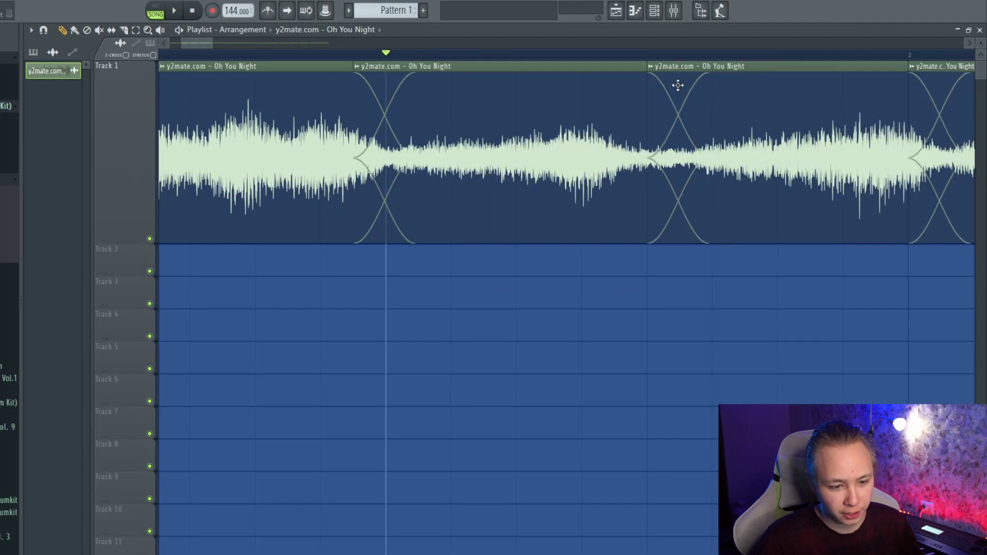
pyautogui.moveTo(646, 86)
pyautogui.mouseDown()
pyautogui.moveTo(615, 86)
pyautogui.moveTo(608, 107)
pyautogui.mouseUp()
pyautogui.press('pagedown')
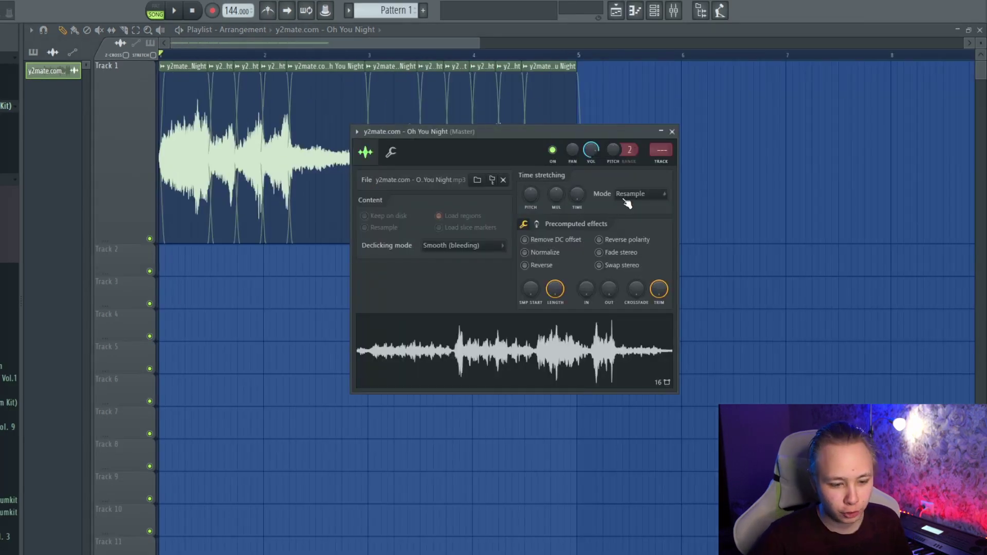
# Close the sample settings, raise the project tempo to 155 BPM, and play the loop at the new speed.
pyautogui.click(672, 131)
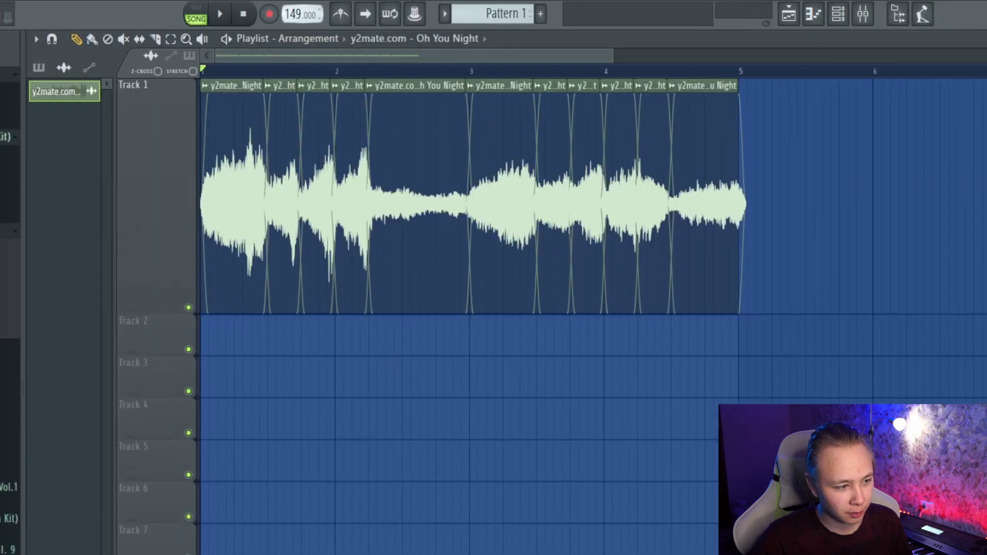
pyautogui.moveTo(296, 14); pyautogui.dragTo(297, 10)
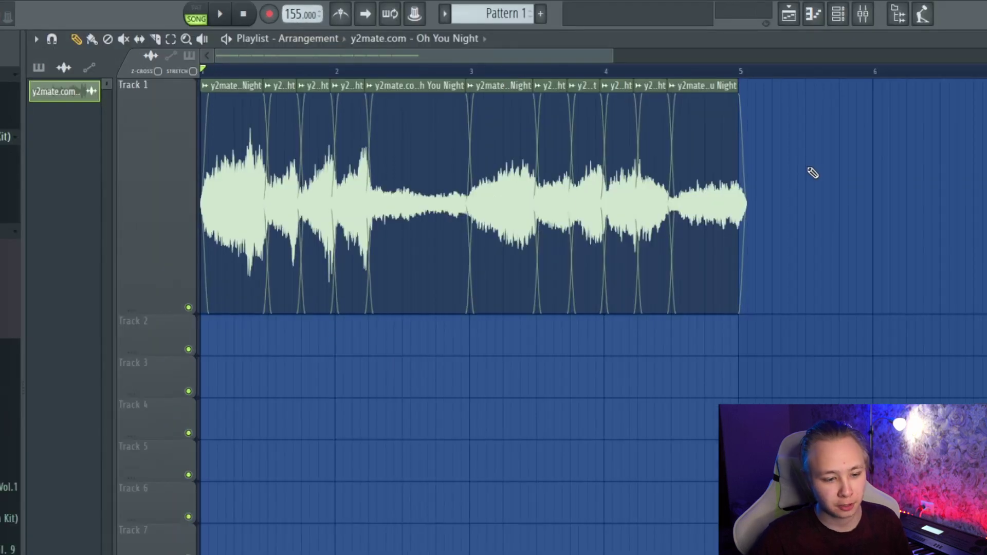
pyautogui.press('space')
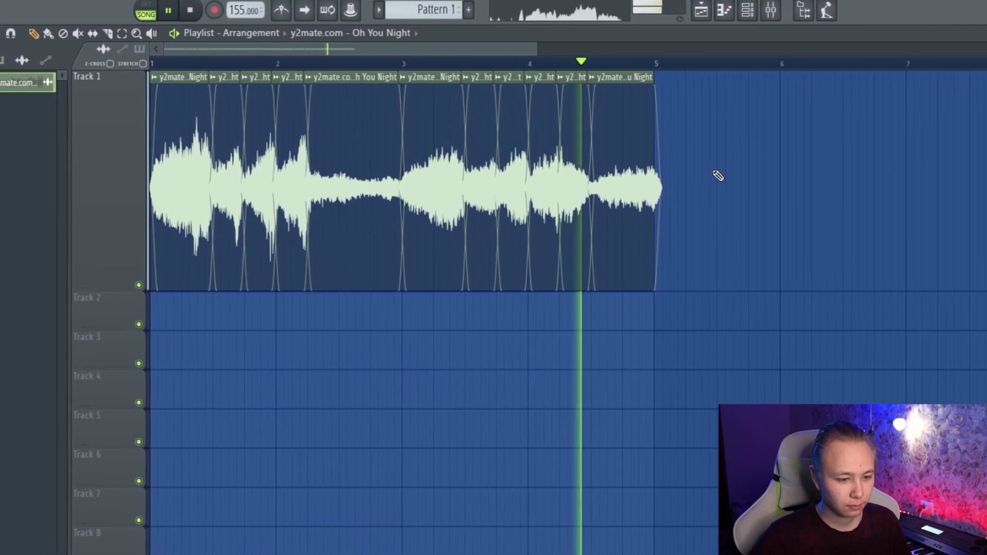
pyautogui.scroll(-1, 718, 186)
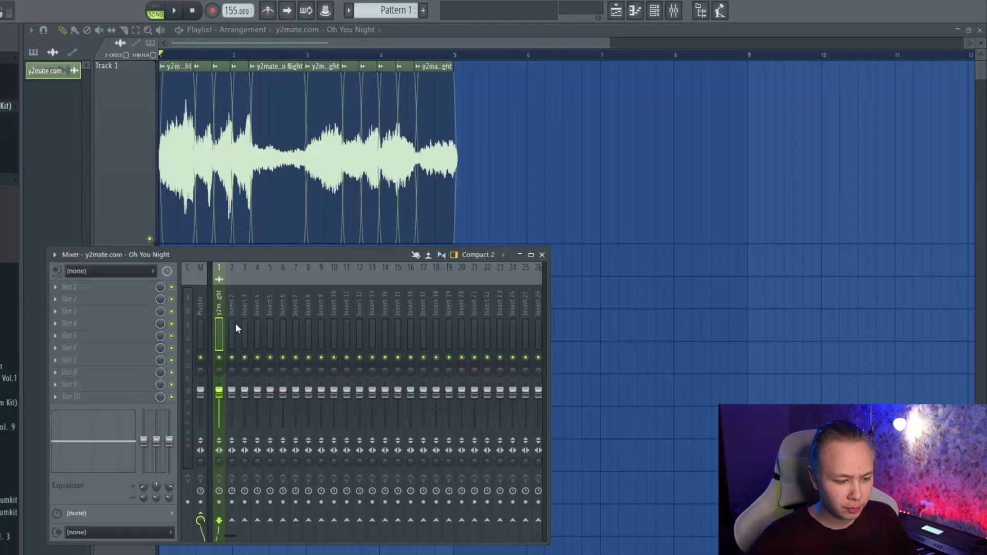
# Load LittleAlterBoy in the first effect slot of the vocal's mixer track, with linked pitch and formant at -1.0, and audition it.
pyautogui.click(97, 286)
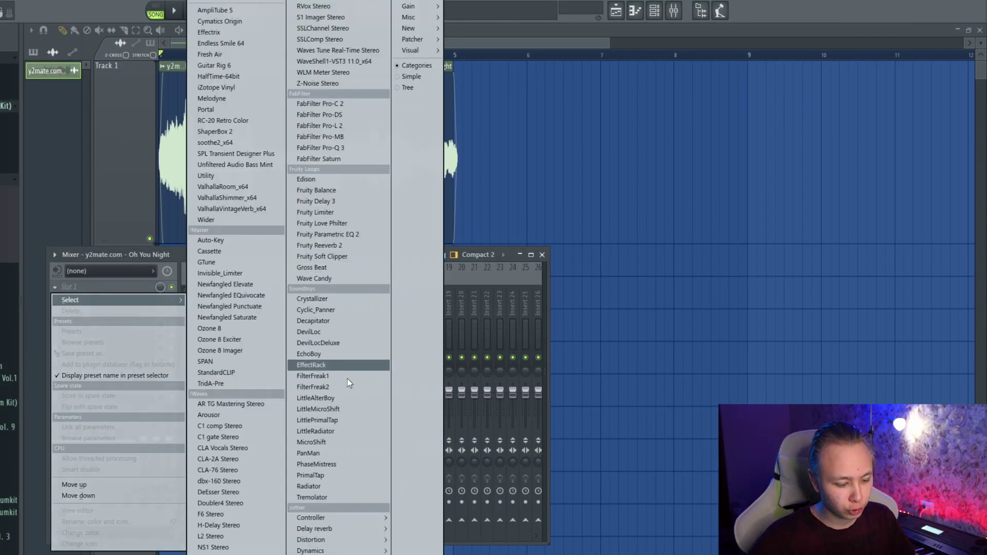
pyautogui.click(331, 398)
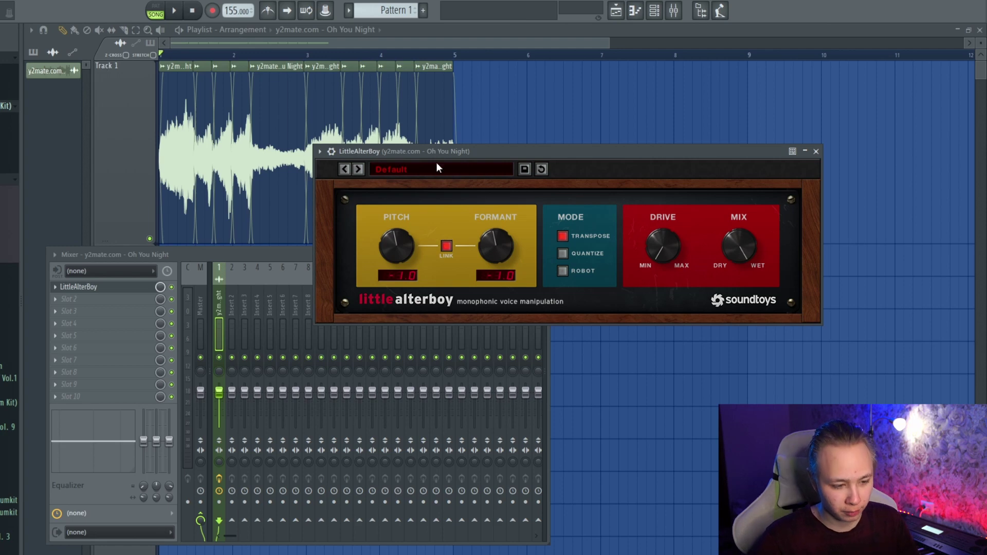
pyautogui.press('space')
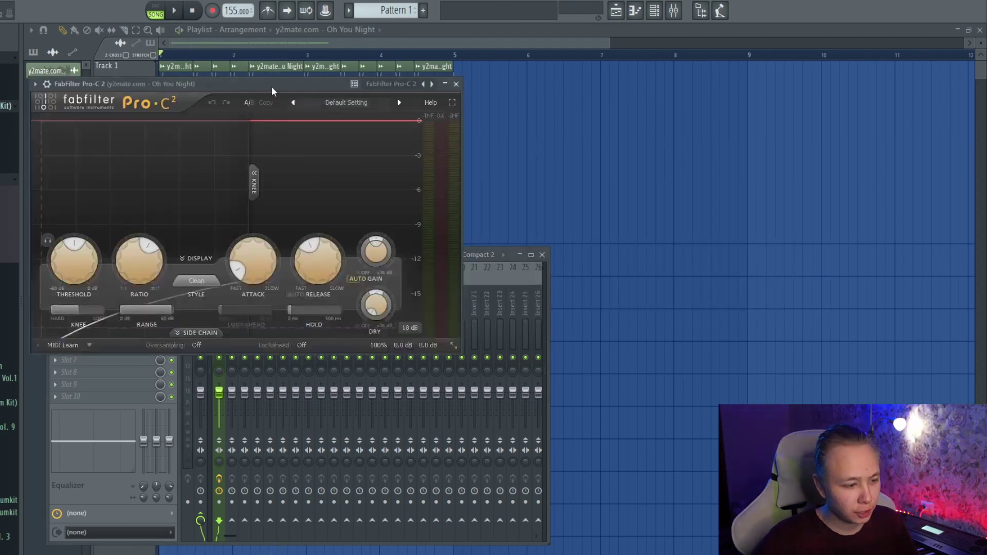
# Extend the vocal's effect chain with FabFilter Pro-Q 3, Wider, Ozone 8 Imager and FabFilter Pro-C 2, and turn off Pro-C 2's auto gain.
pyautogui.moveTo(272, 88); pyautogui.dragTo(530, 153)
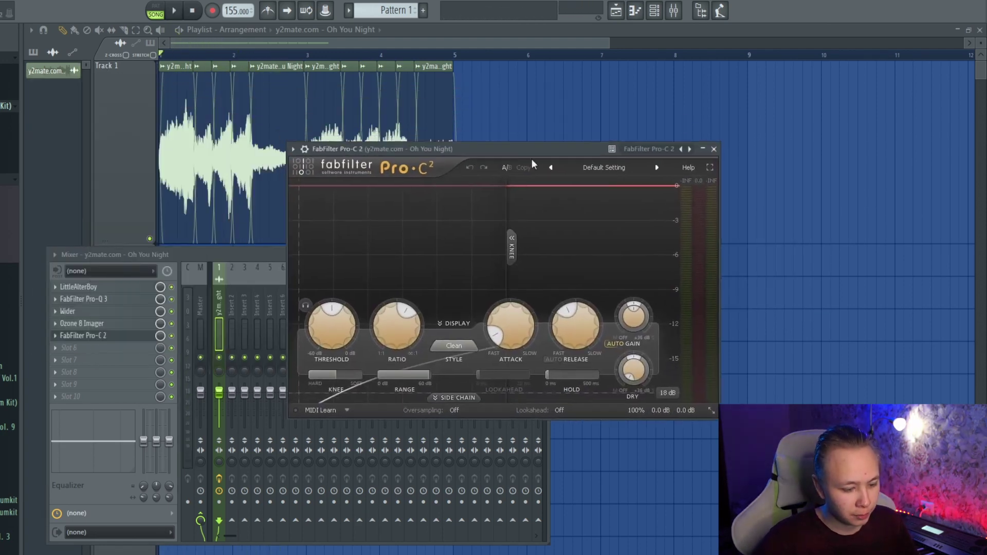
pyautogui.moveTo(440, 178); pyautogui.dragTo(545, 191)
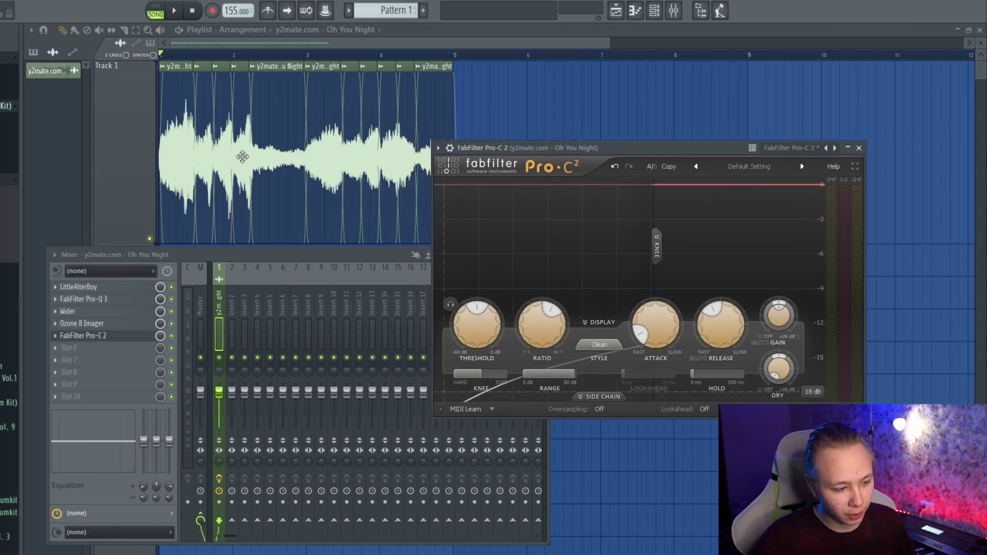
pyautogui.scroll(-3, 288, 139)
pyautogui.scroll(3, 157, 132)
pyautogui.scroll(1, 202, 90)
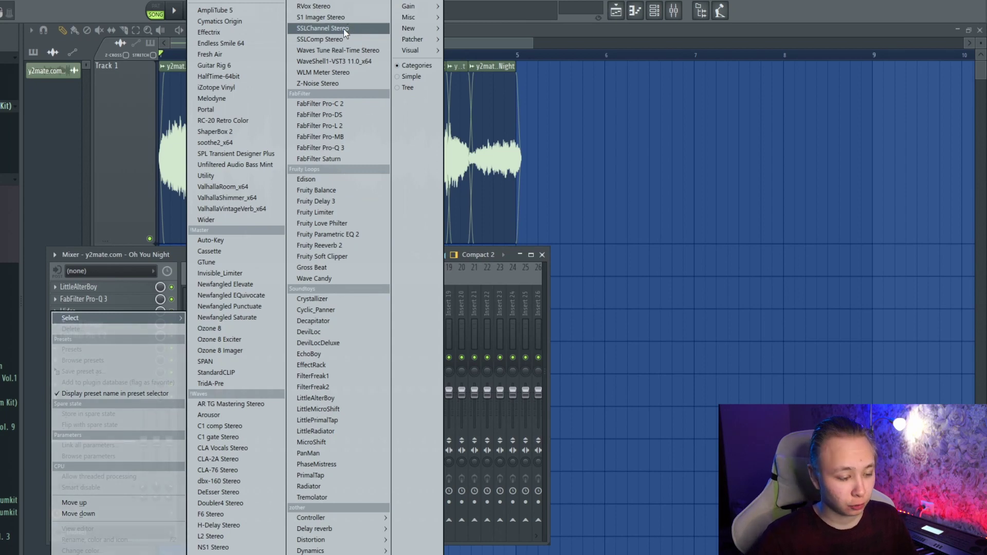
# Add SSLChannel Stereo and soothe2_x64 to the vocal's effect chain after FabFilter Pro-C 2.
pyautogui.click(344, 32)
pyautogui.moveTo(428, 91); pyautogui.dragTo(437, 98)
pyautogui.click(270, 147)
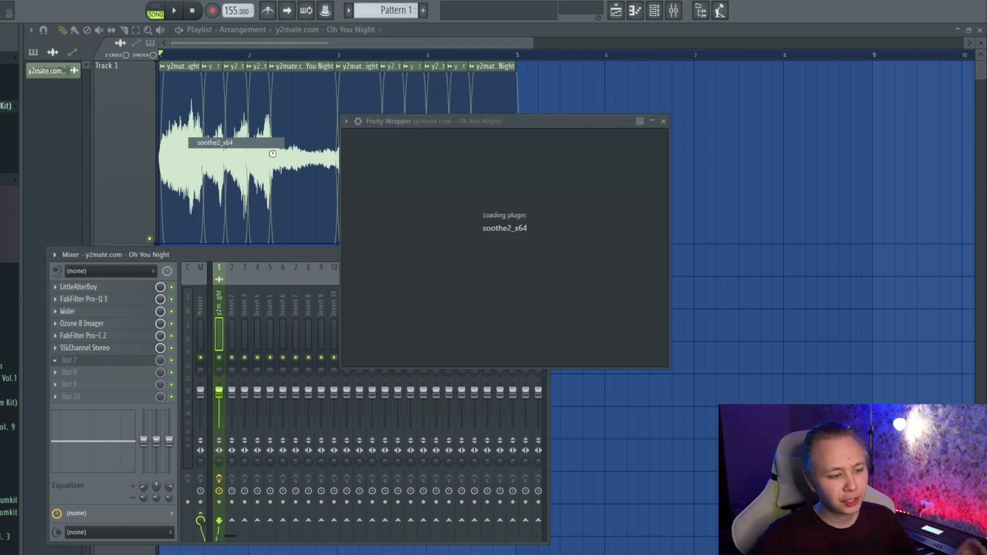
pyautogui.moveTo(490, 125); pyautogui.dragTo(421, 140)
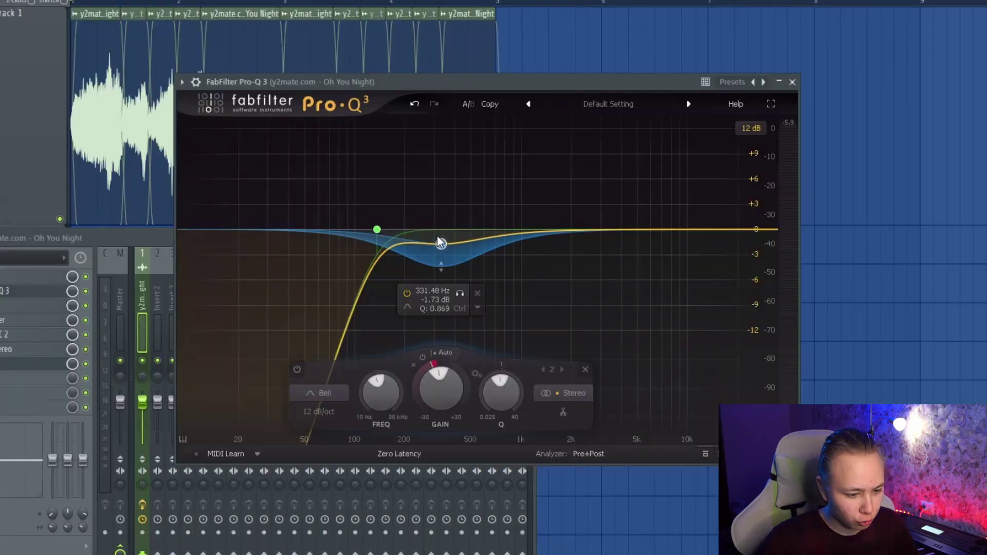
# Add a third band above 1 kHz to the vocal's FabFilter Pro-Q 3 curve, and adjust its gain and width.
pyautogui.click(559, 248)
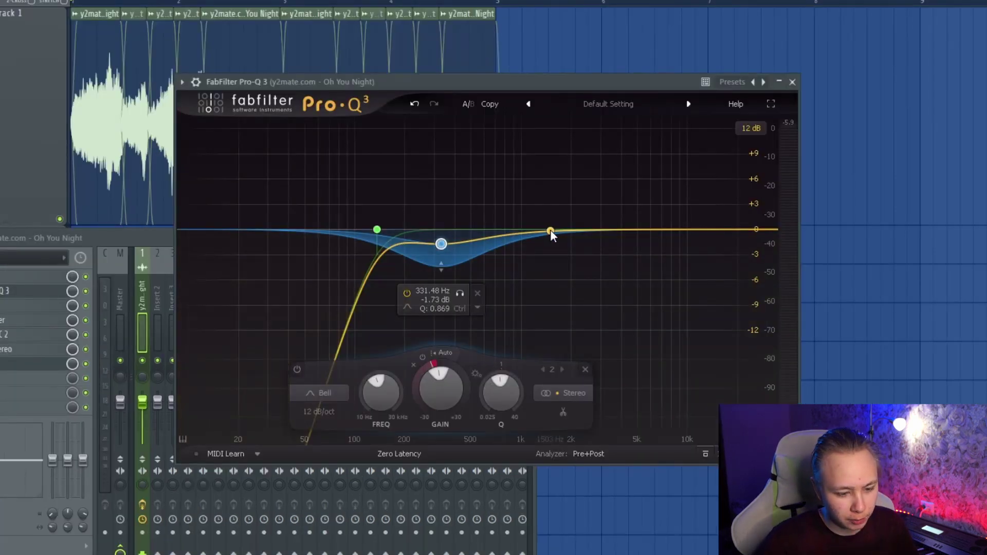
pyautogui.moveTo(559, 248); pyautogui.dragTo(621, 169)
pyautogui.scroll(10, 564, 150)
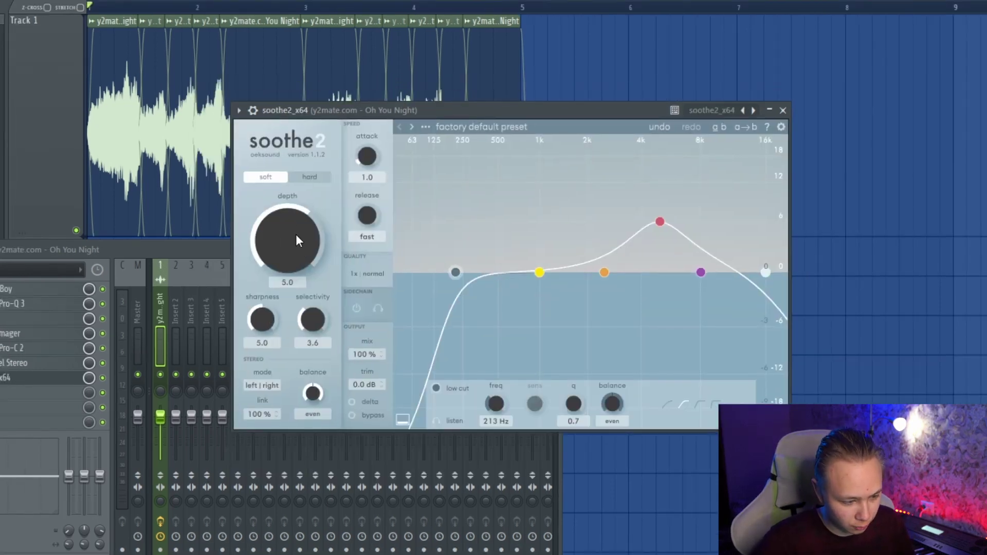
# Tune soothe2's red band to about 4.6 kHz with 6.4 dB sensitivity while auditioning the delta signal, and switch delta off.
pyautogui.doubleClick(295, 233)
pyautogui.moveTo(424, 112); pyautogui.dragTo(415, 120)
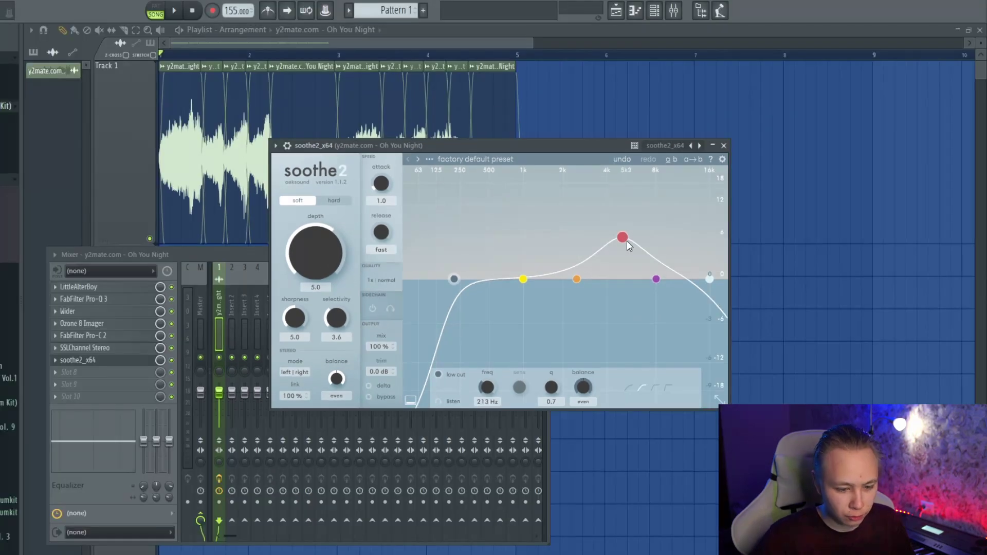
pyautogui.doubleClick(658, 224)
pyautogui.doubleClick(620, 241)
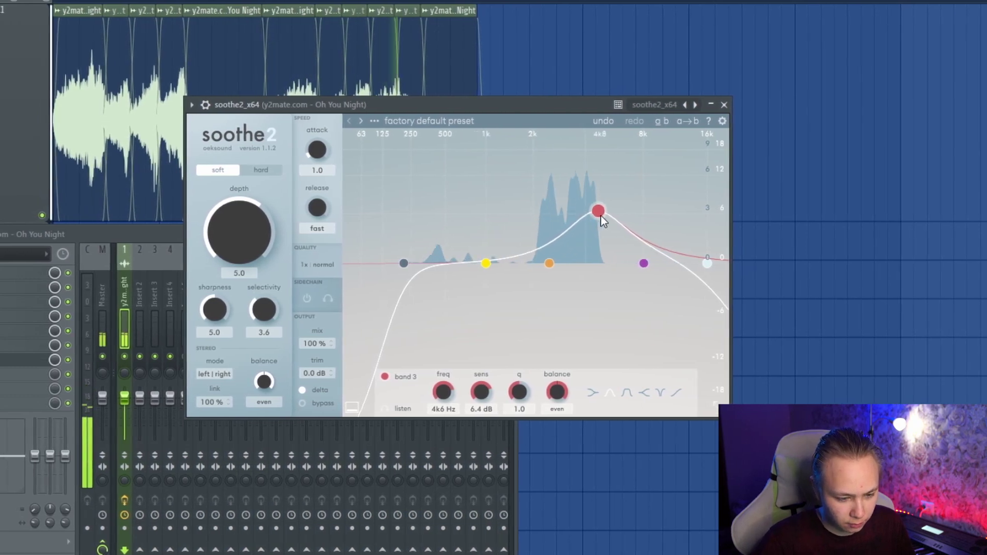
pyautogui.click(322, 388)
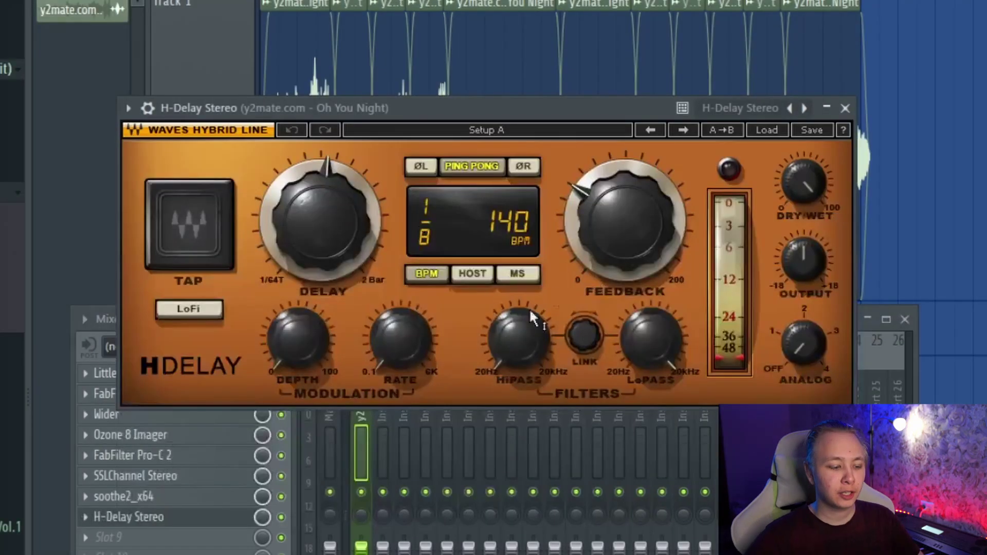
# Sync H-Delay to the host tempo, lower its dry/wet mix, and adjust its high-pass and low-pass filters and feedback during playback.
pyautogui.moveTo(804, 182); pyautogui.dragTo(804, 182)
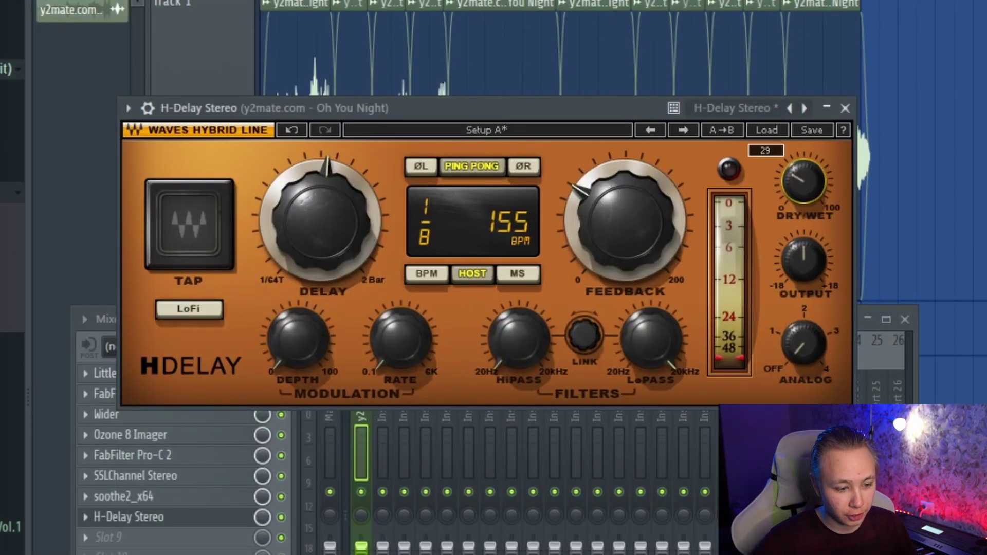
pyautogui.moveTo(661, 329); pyautogui.dragTo(661, 352)
pyautogui.press('space')
pyautogui.moveTo(539, 338); pyautogui.dragTo(538, 326)
pyautogui.moveTo(625, 221); pyautogui.dragTo(625, 236)
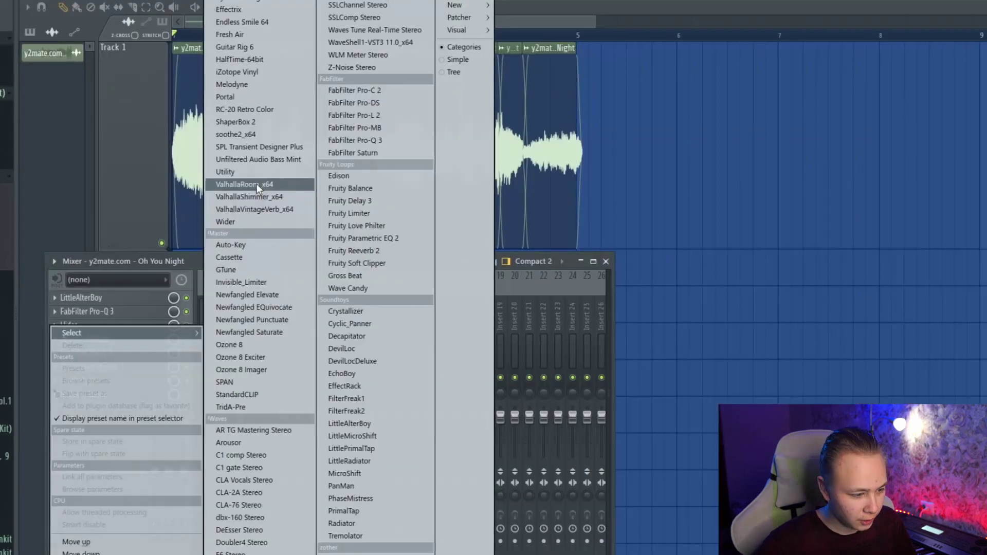
# Add ValhallaVintageVerb_x64 after H-Delay, with a mix of about 20% and a decay of 2.72 s.
pyautogui.click(251, 209)
pyautogui.moveTo(128, 248); pyautogui.dragTo(136, 383)
pyautogui.moveTo(226, 302); pyautogui.dragTo(227, 313)
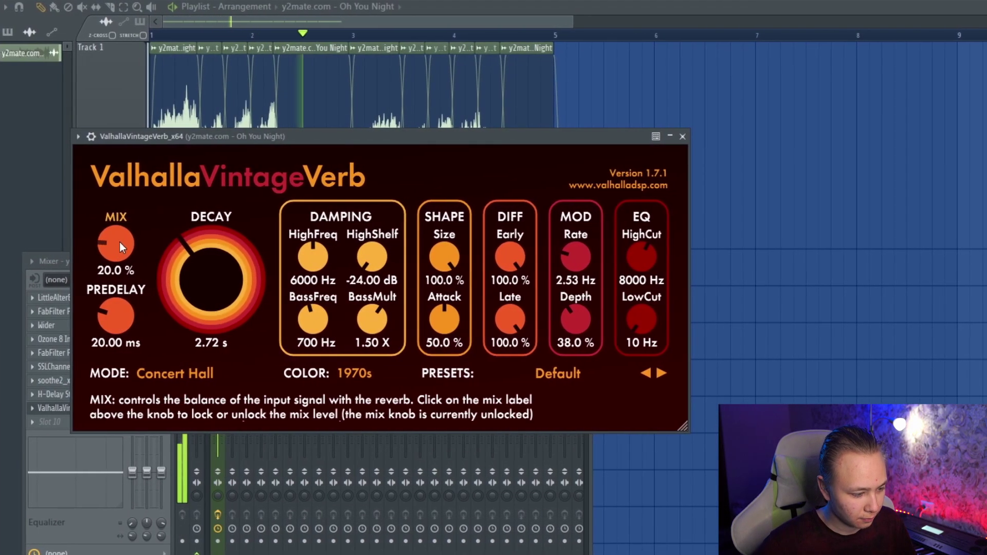
pyautogui.moveTo(127, 240); pyautogui.dragTo(128, 238)
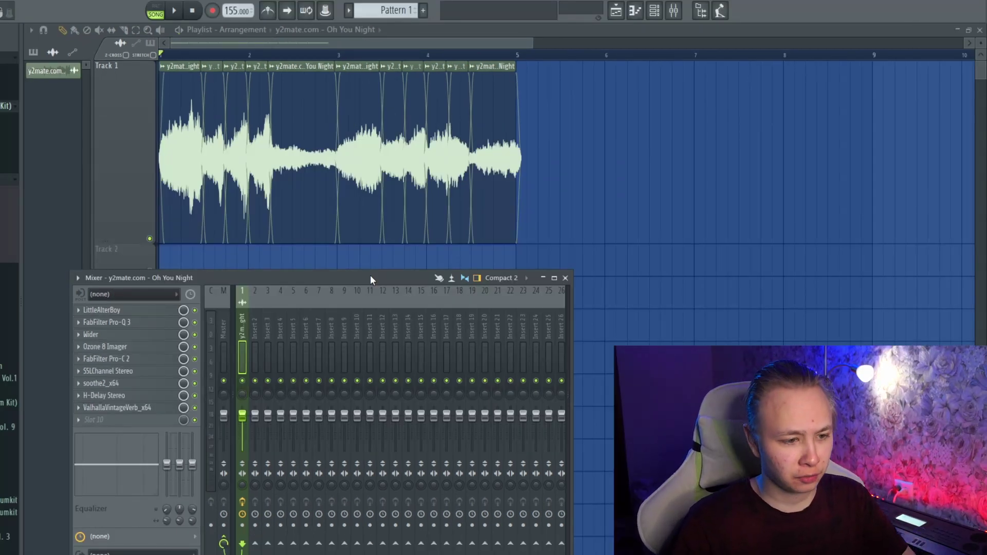
# Close the mixer and place Pattern 1 at bar 1 on Track 3 of the playlist.
pyautogui.moveTo(370, 276); pyautogui.dragTo(345, 263)
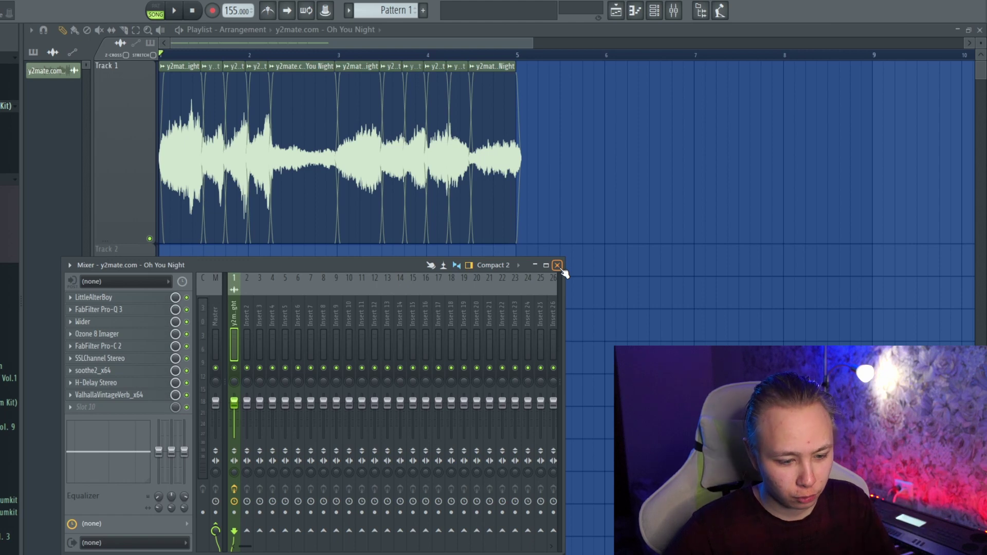
pyautogui.click(557, 265)
pyautogui.click(426, 12)
pyautogui.press('Return')
pyautogui.click(181, 293)
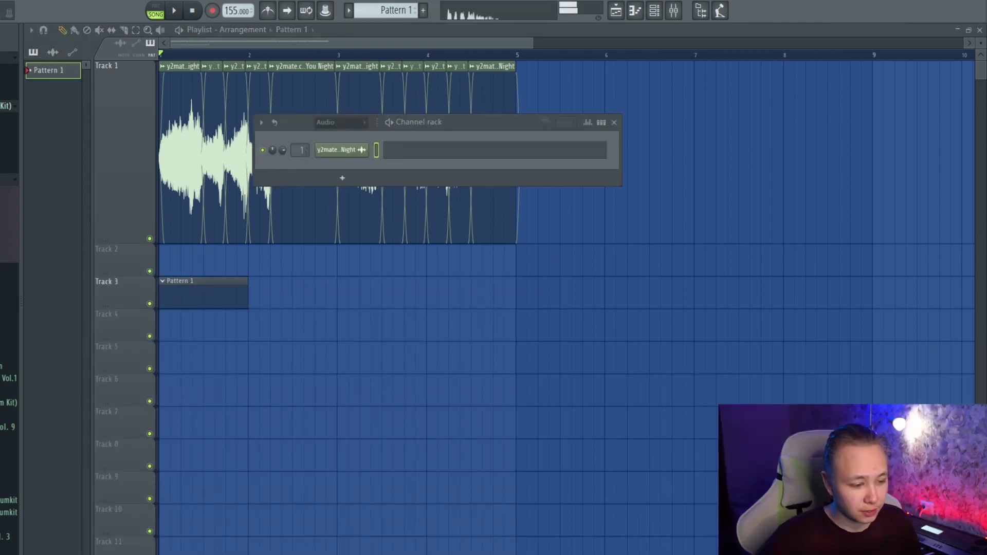
# Add the "e bass - kbeazy" sample as a new channel, and enter a one-bar F#5 note at bar 1 in its piano roll.
pyautogui.moveTo(6, 462); pyautogui.dragTo(418, 173)
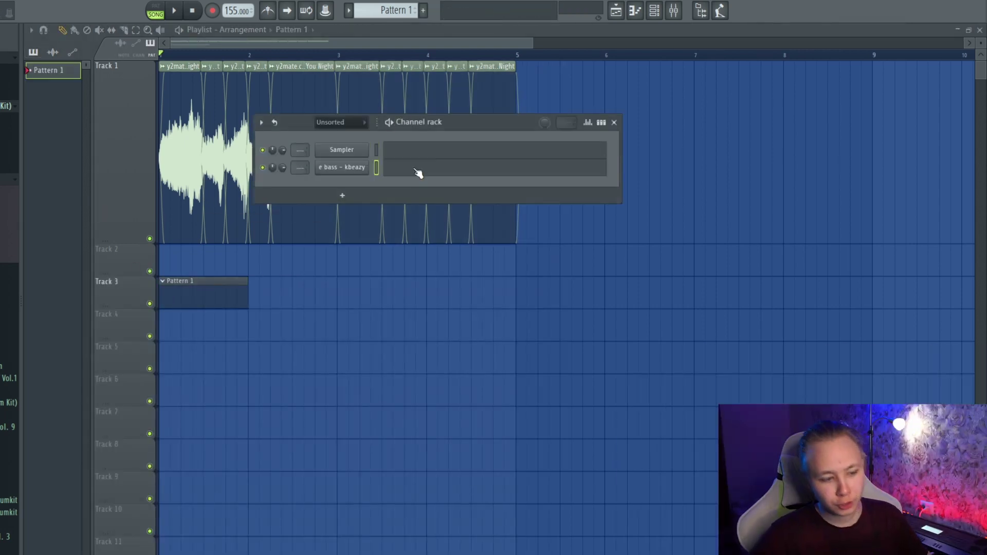
pyautogui.click(409, 173)
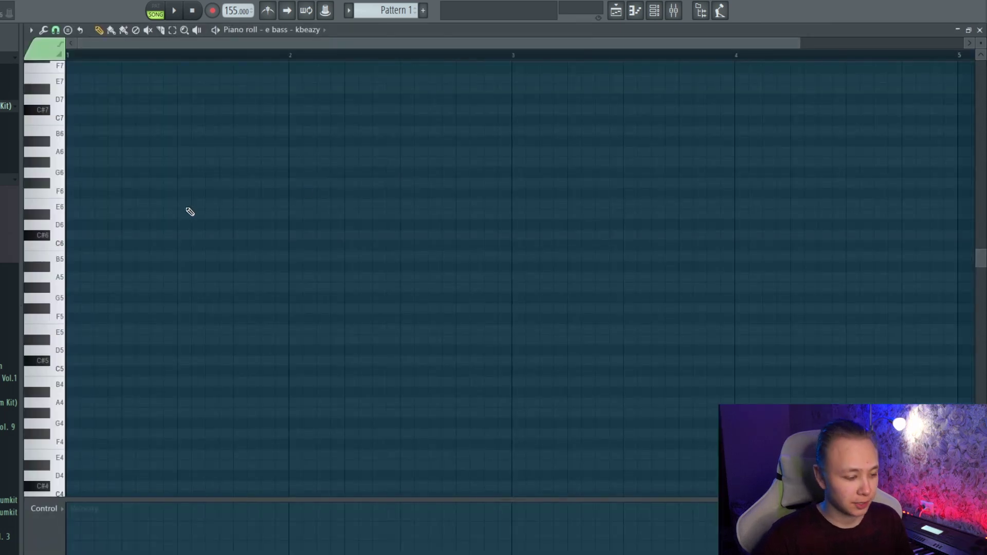
pyautogui.moveTo(76, 241); pyautogui.dragTo(29, 310)
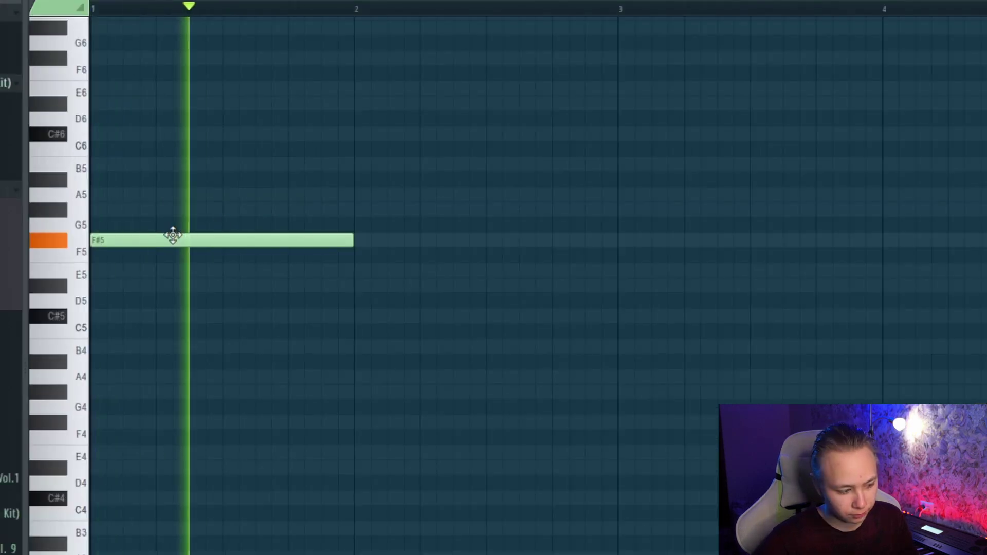
# Try the bar 1 bass note at E5 and audition it against the vocal loop.
pyautogui.press('space')
pyautogui.moveTo(122, 212); pyautogui.dragTo(113, 238)
pyautogui.press('space')
pyautogui.press('space')
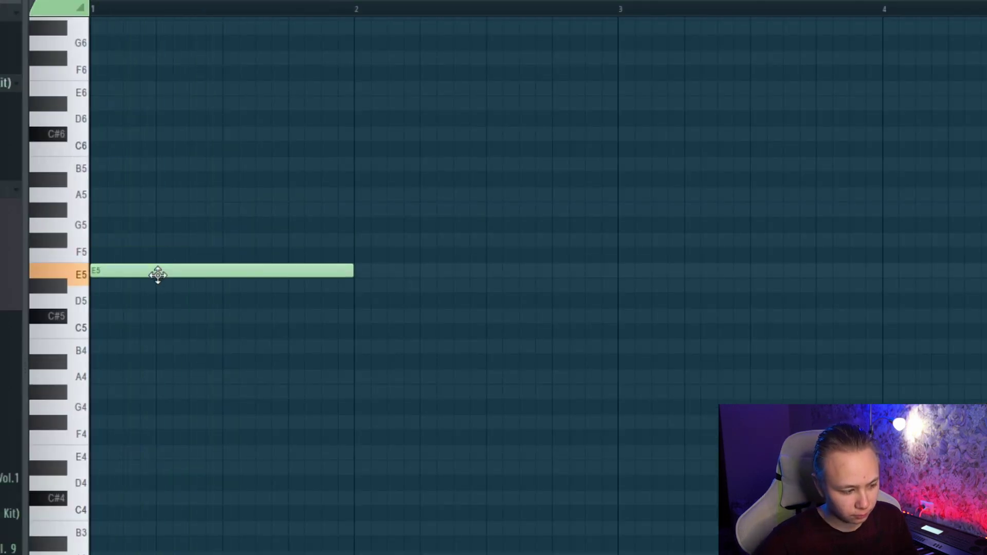
pyautogui.press('space')
# Try one-bar bass notes E5 at bar 2, C5 at bar 3 and B4 at bar 4 during playback, deleting the bar 4 note.
pyautogui.click(360, 272)
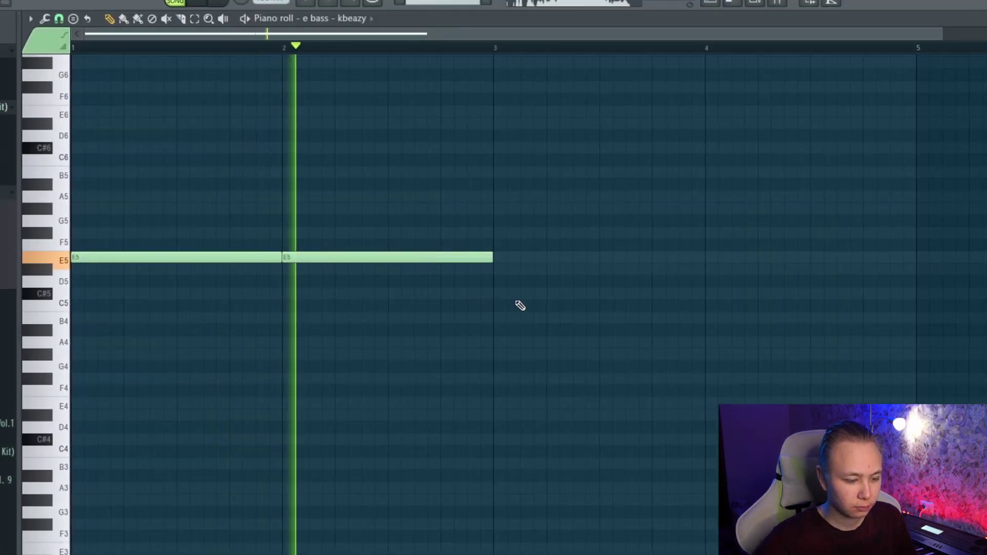
pyautogui.click(498, 305)
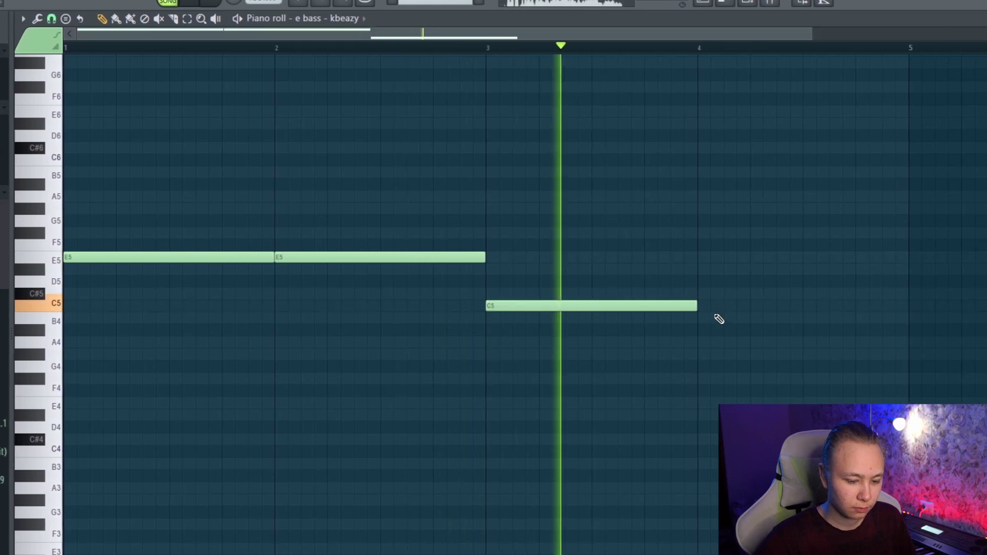
pyautogui.click(701, 319)
pyautogui.press('space')
pyautogui.rightClick(734, 321)
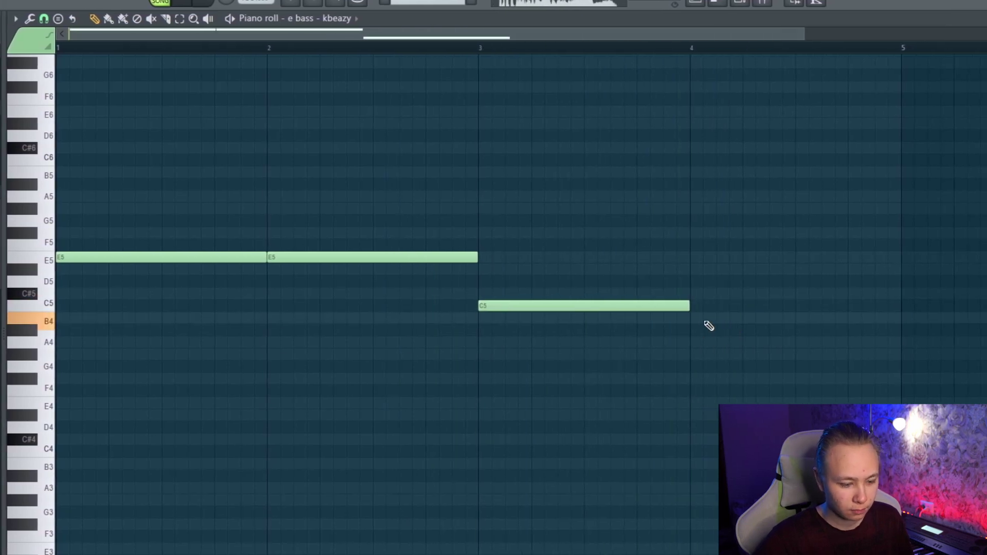
pyautogui.scroll(-2, 502, 326)
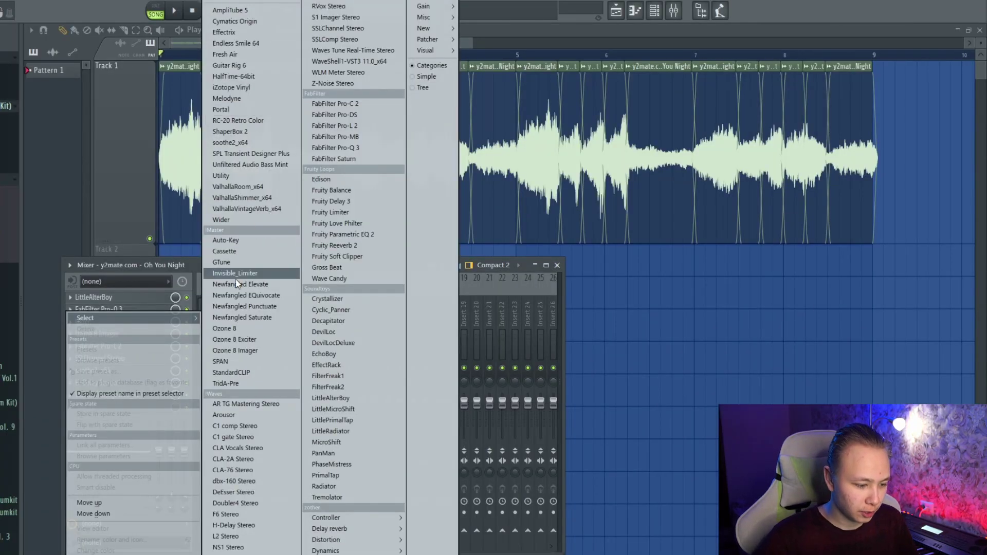
# Add Melodyne after Wider in the vocal's effects chain and select the detected notes in bars 1, 3 and 2 to read their pitches.
pyautogui.click(261, 98)
pyautogui.moveTo(103, 406); pyautogui.dragTo(98, 334)
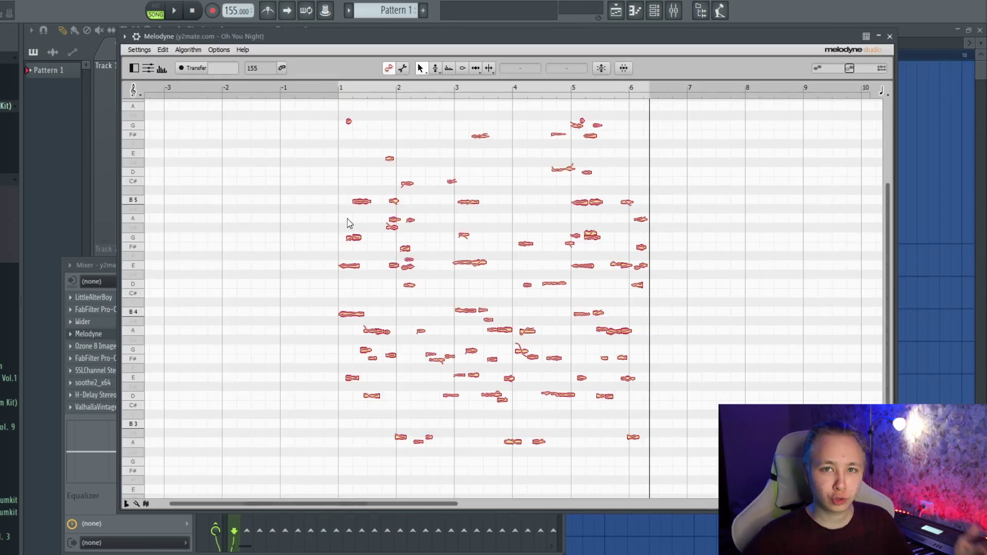
pyautogui.moveTo(291, 177); pyautogui.dragTo(364, 413)
pyautogui.scroll(2, 343, 409)
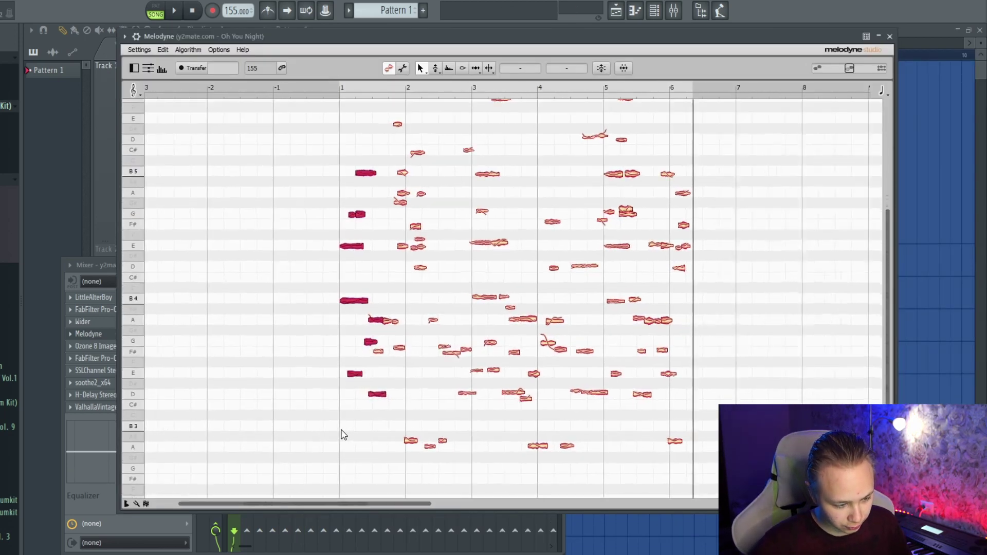
pyautogui.click(343, 429)
pyautogui.scroll(1, 347, 419)
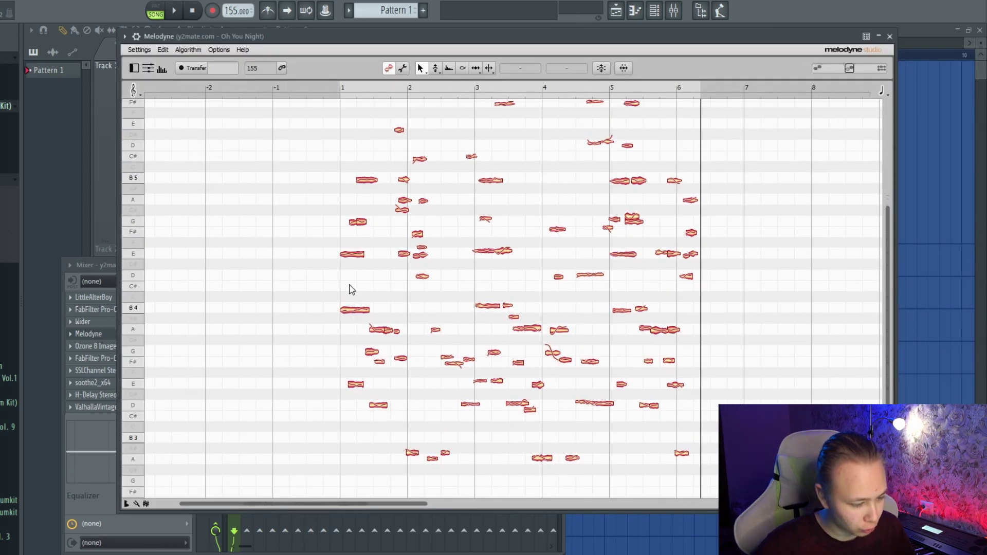
pyautogui.moveTo(304, 143); pyautogui.dragTo(359, 430)
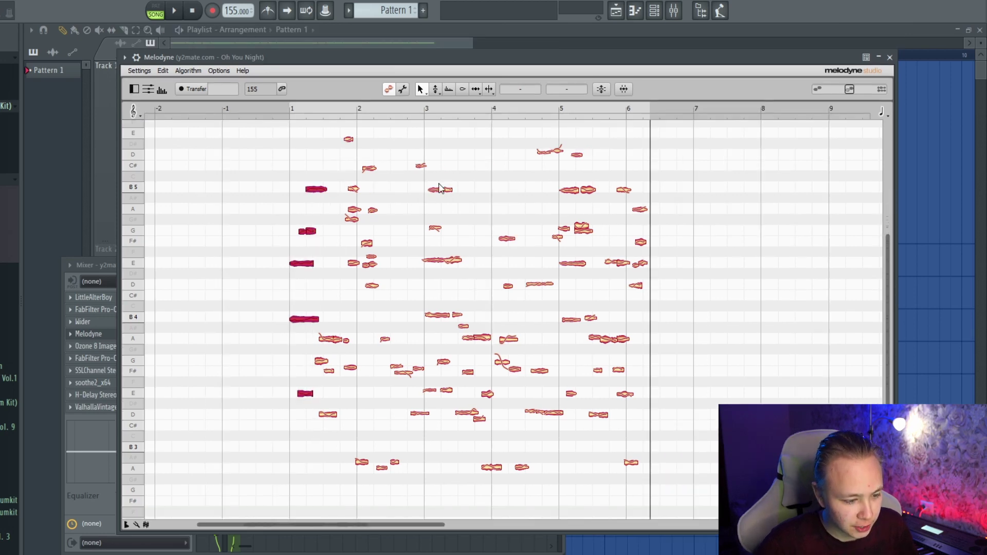
pyautogui.moveTo(446, 420); pyautogui.dragTo(477, 427)
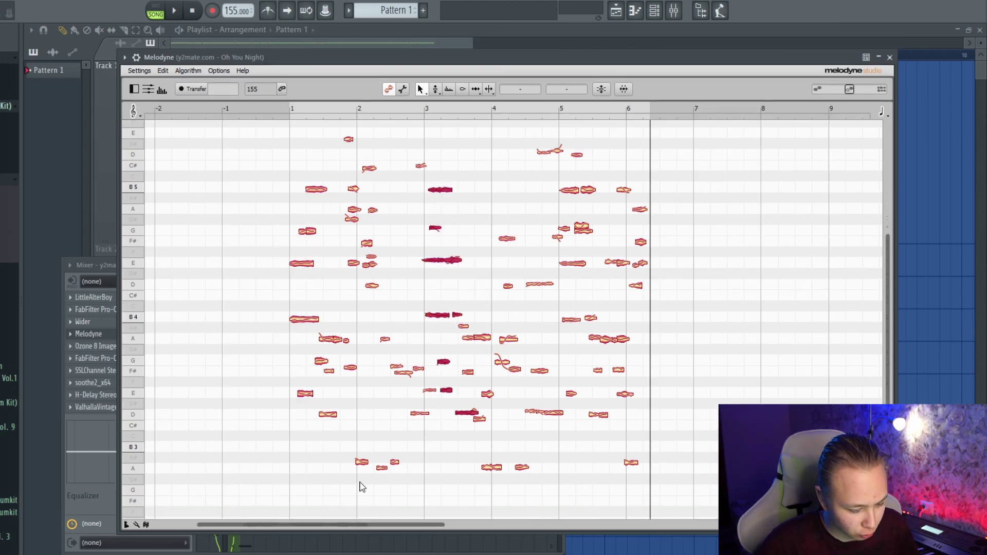
pyautogui.moveTo(360, 482); pyautogui.dragTo(372, 164)
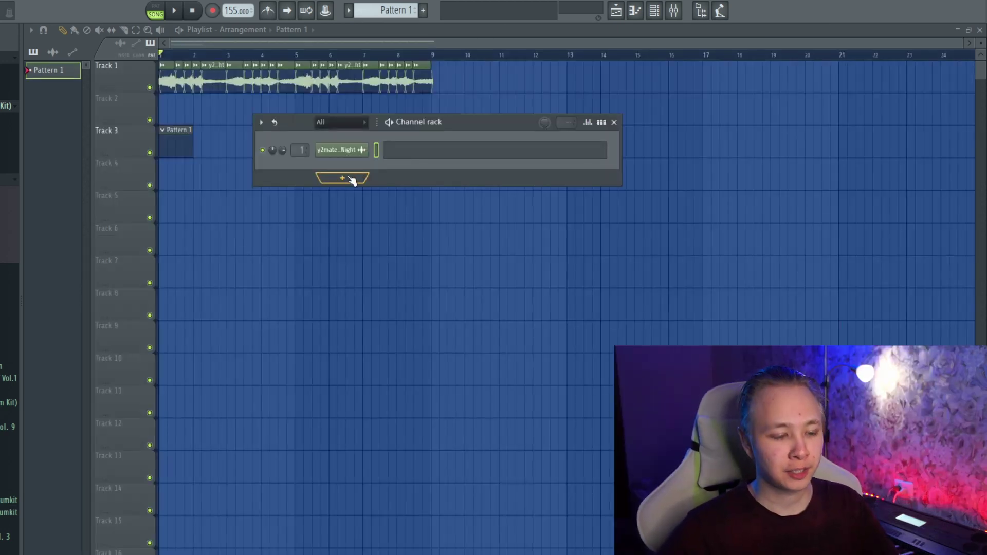
# Add Kontakt Portable x64 as a new channel, and show its piano roll for auditioning notes.
pyautogui.click(344, 177)
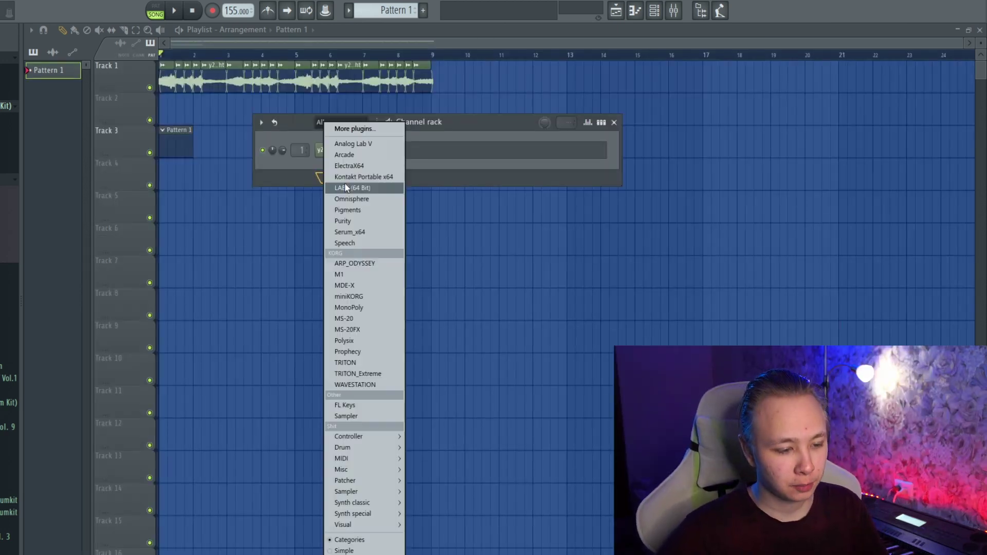
pyautogui.press('Escape')
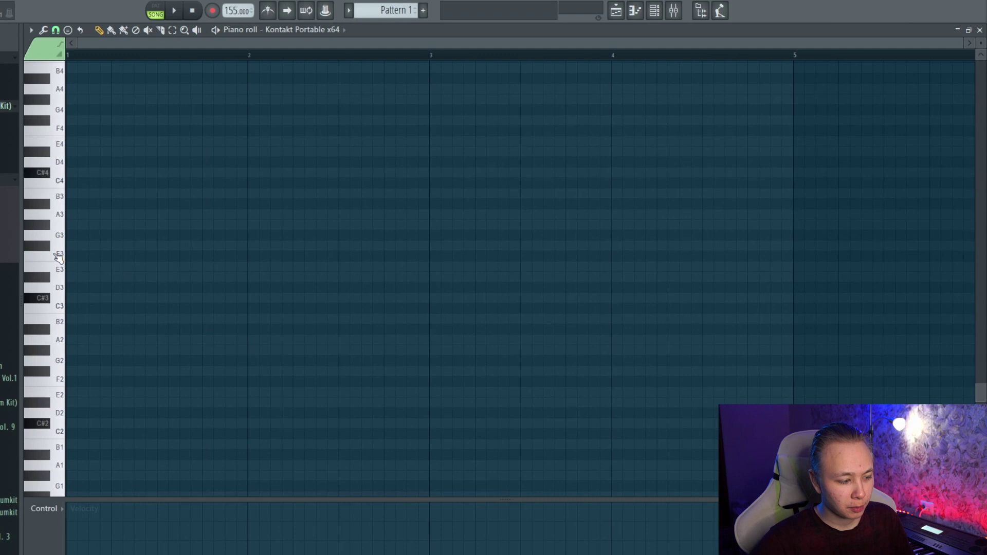
pyautogui.scroll(2, 67, 114)
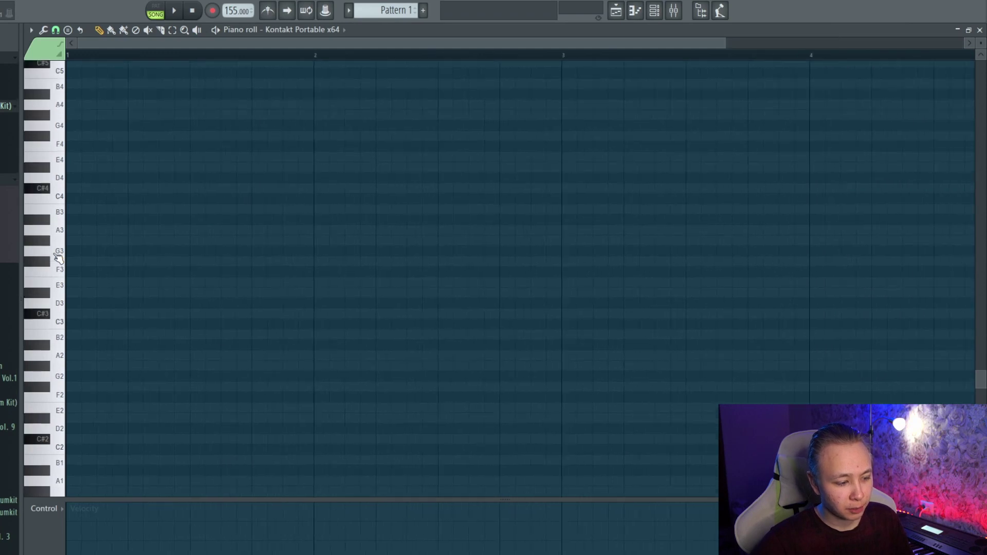
pyautogui.scroll(1, 67, 114)
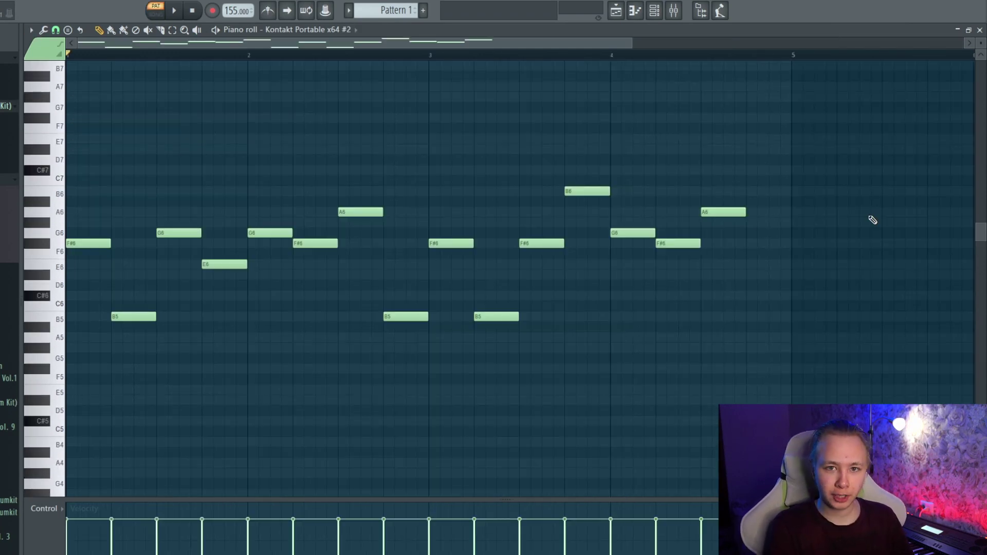
pyautogui.press('space')
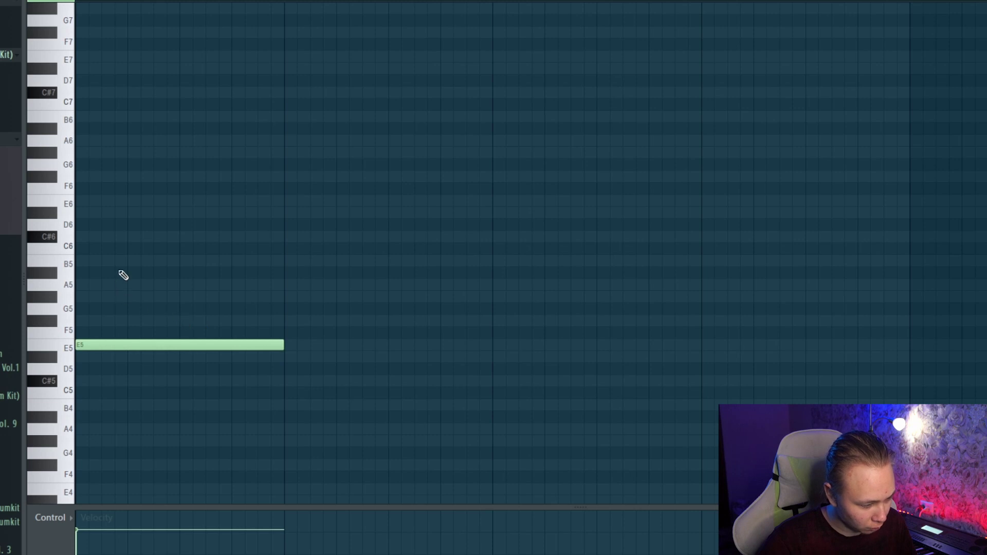
# Enter a staggered E5, B5 and E6 arpeggio, repeat it across four bars, and end bars 2 and 4 with half-bar E5 notes.
pyautogui.moveTo(100, 284); pyautogui.dragTo(101, 263)
pyautogui.click(131, 201)
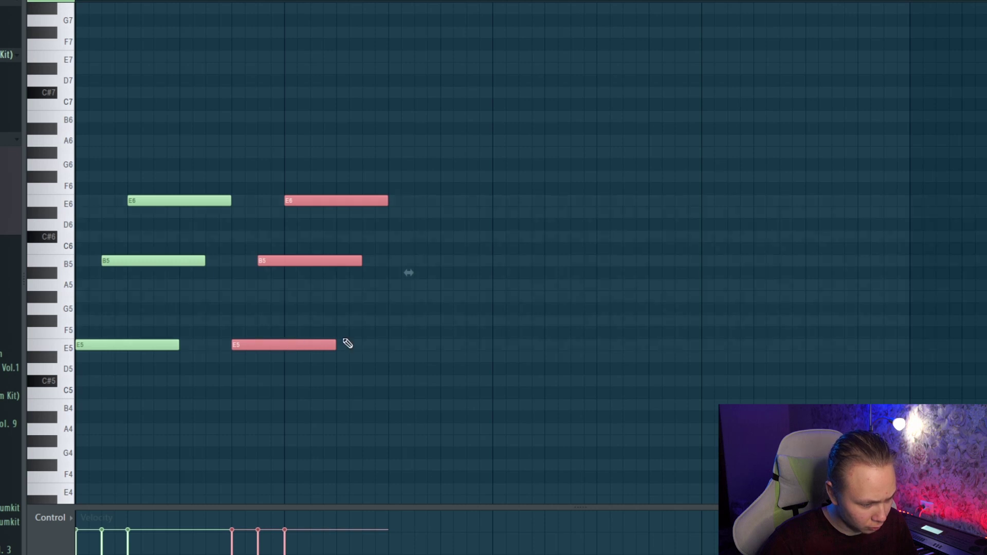
pyautogui.click(392, 346)
pyautogui.moveTo(514, 373); pyautogui.dragTo(551, 209)
pyautogui.moveTo(550, 208); pyautogui.dragTo(575, 207)
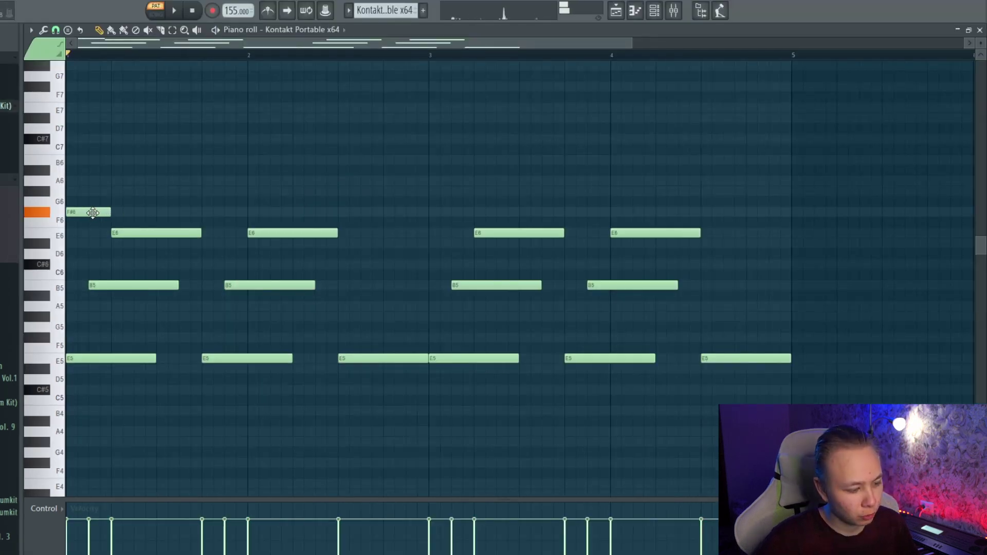
# Enter the melody notes F#6, G6 and B6 above the bar 1 arpeggio, auditioning their pitches.
pyautogui.press('space')
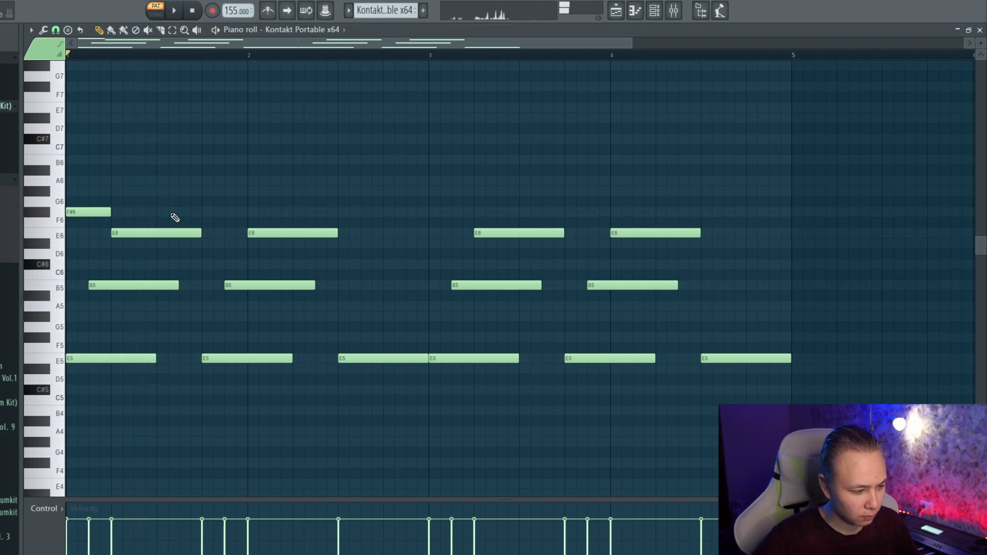
pyautogui.click(159, 192)
pyautogui.moveTo(174, 193); pyautogui.dragTo(176, 205)
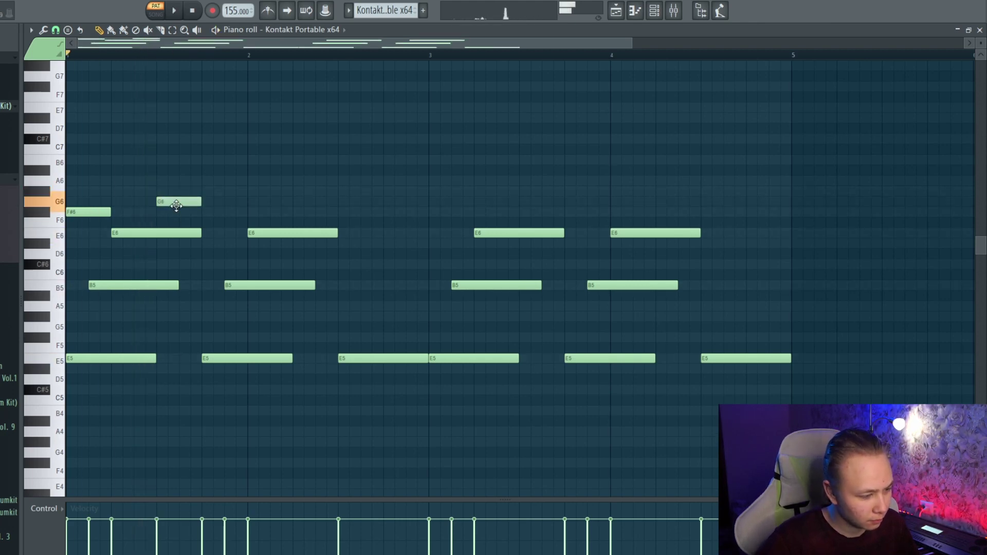
pyautogui.moveTo(92, 200); pyautogui.dragTo(197, 209)
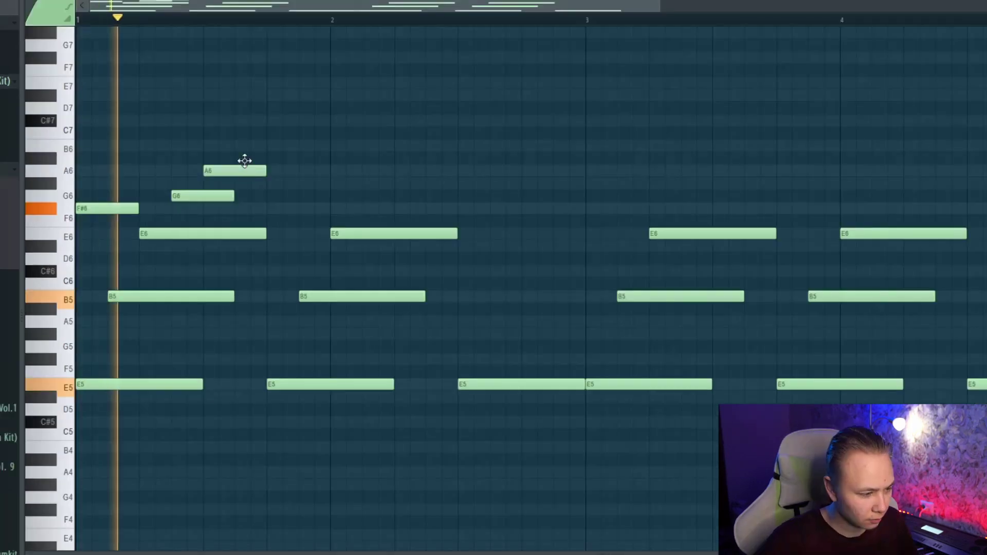
pyautogui.moveTo(245, 164); pyautogui.dragTo(245, 142)
pyautogui.press('space')
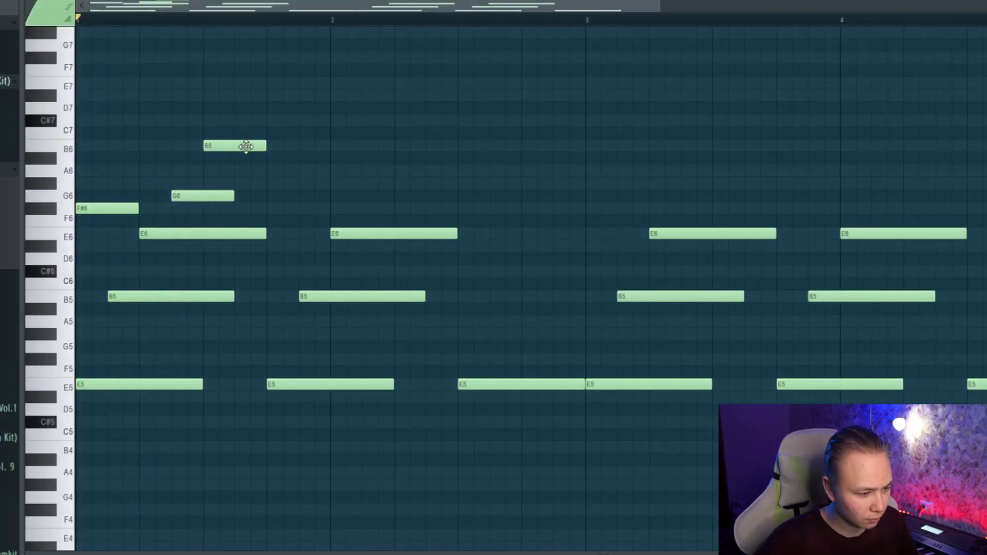
# Continue the melody through bar 2 with A6, G6, F#6, G6 and A6, extending the last note to the end of the bar.
pyautogui.click(268, 171)
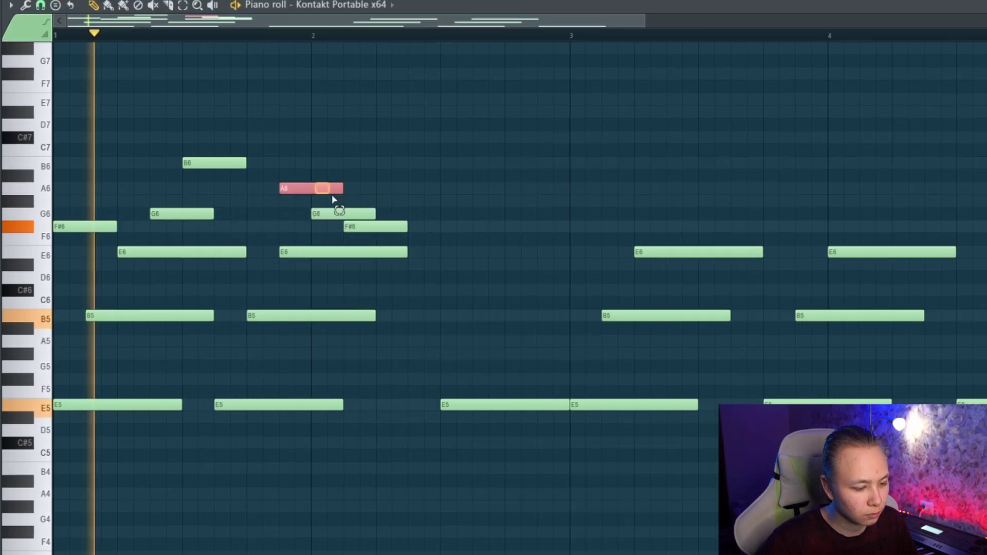
pyautogui.moveTo(335, 198)
pyautogui.mouseDown()
pyautogui.moveTo(375, 227)
pyautogui.moveTo(435, 242)
pyautogui.moveTo(421, 213)
pyautogui.moveTo(479, 216)
pyautogui.mouseUp()
pyautogui.press('space')
pyautogui.click(452, 188)
pyautogui.press('space')
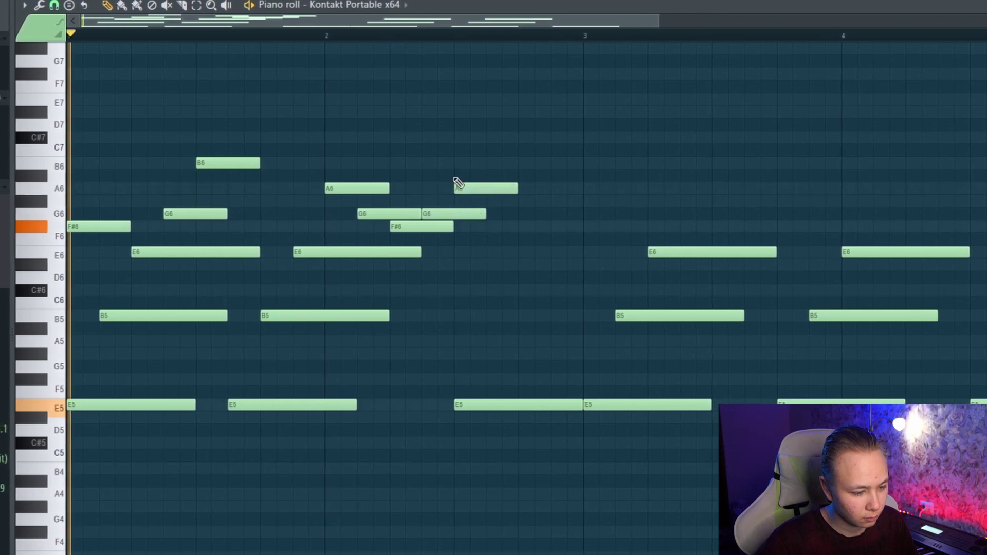
pyautogui.click(549, 200)
pyautogui.rightClick(557, 200)
pyautogui.moveTo(519, 188); pyautogui.dragTo(590, 199)
# Duplicate the two-bar phrase to bars 3 and 4, vary its melody to F#6, G6, A6, B6, A6, G6, F#6, A6, and thin out its arpeggio.
pyautogui.scroll(-2, 476, 246)
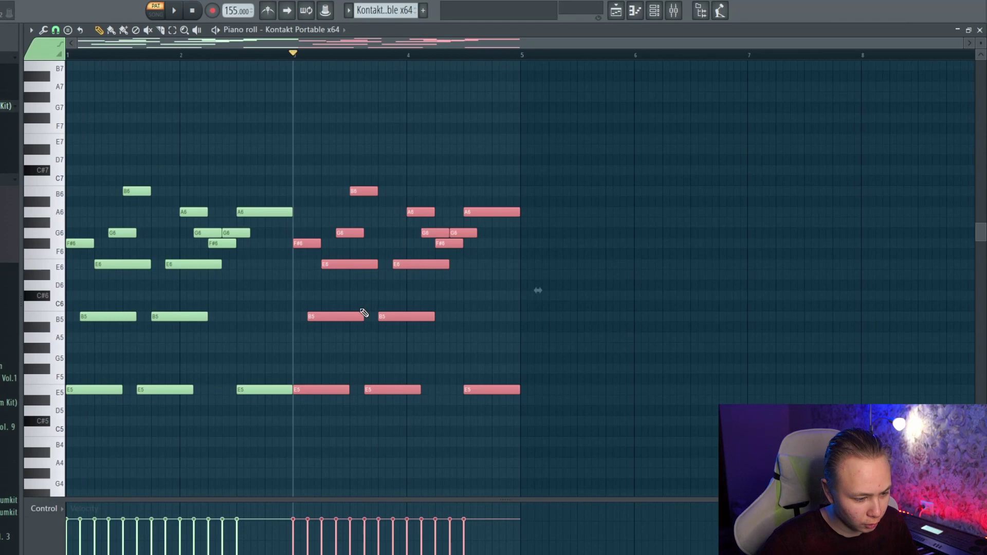
pyautogui.keyDown('ctrl'); pyautogui.click(384, 285); pyautogui.keyUp('ctrl')
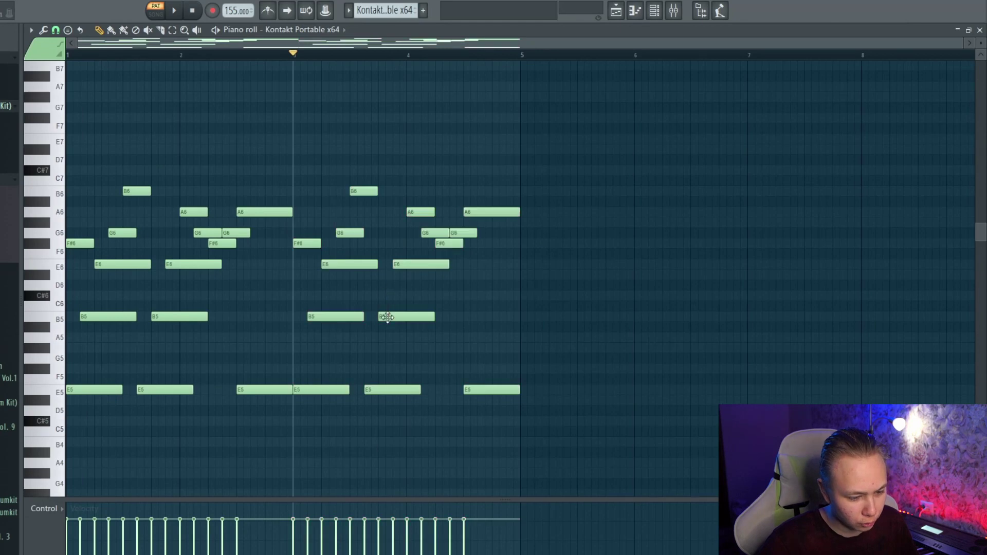
pyautogui.scroll(3, 386, 317)
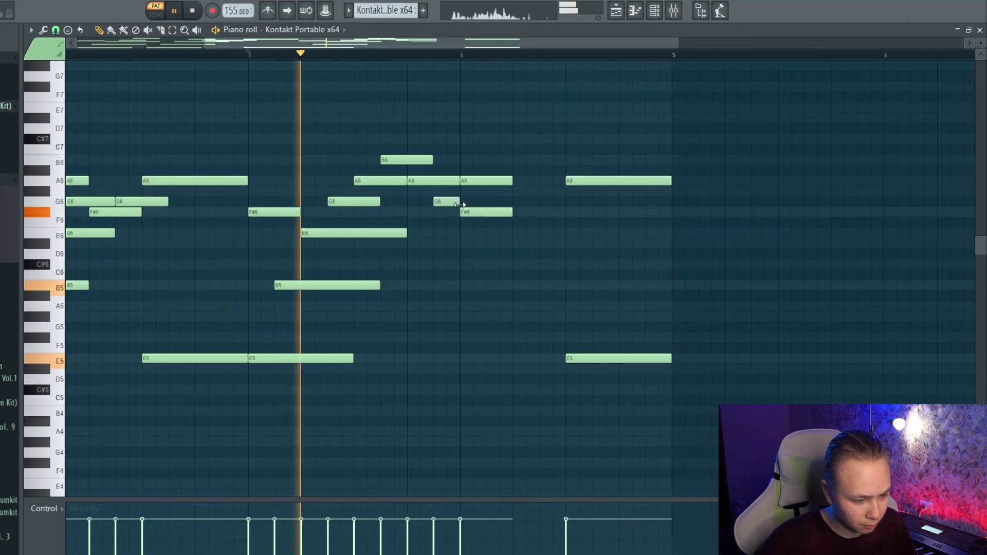
pyautogui.scroll(-3, 547, 231)
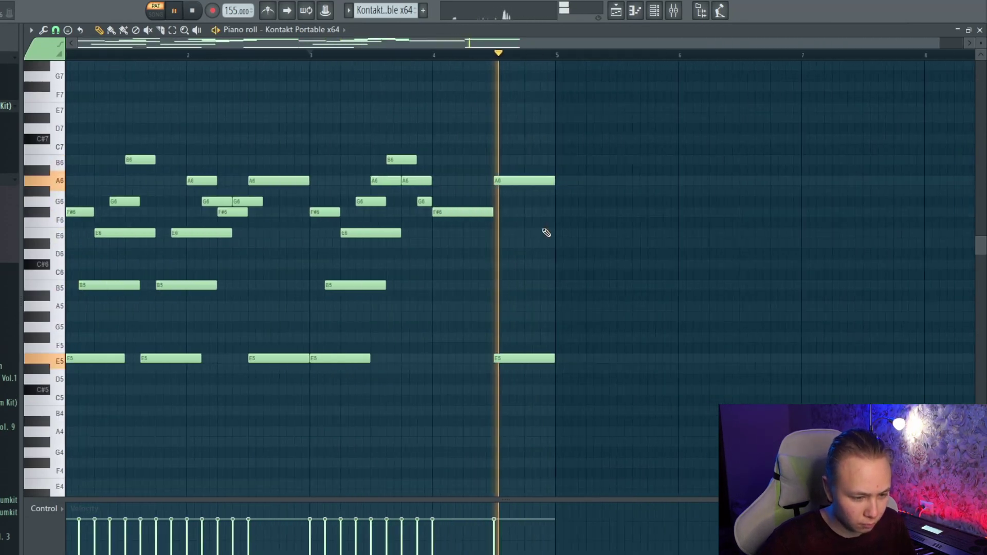
pyautogui.scroll(-2, 303, 227)
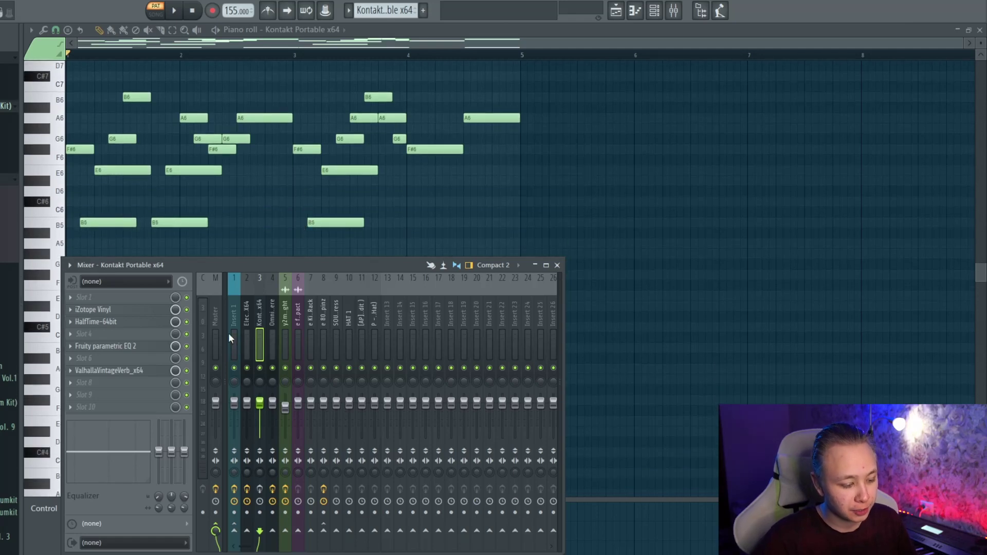
# Audition the four-bar melody, extend the E5 note at bar 3 to one full bar, and randomize the note velocities slightly.
pyautogui.press('space')
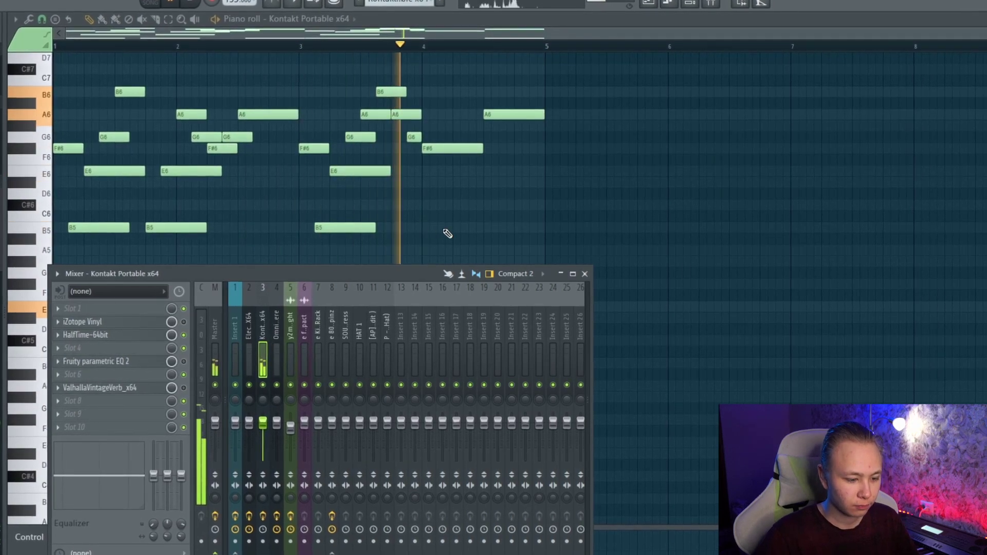
pyautogui.press('F9')
pyautogui.scroll(1, 560, 262)
pyautogui.press('space')
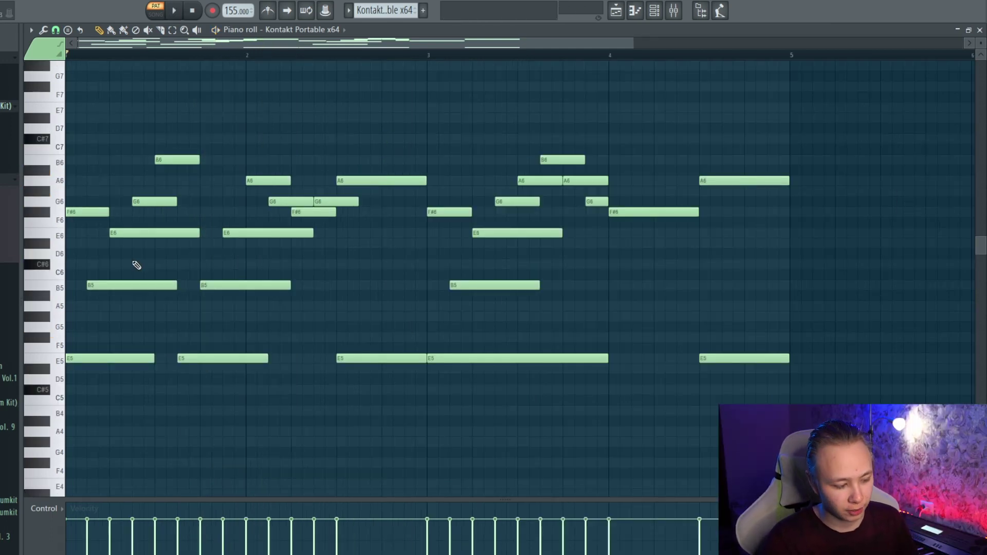
pyautogui.click(520, 352)
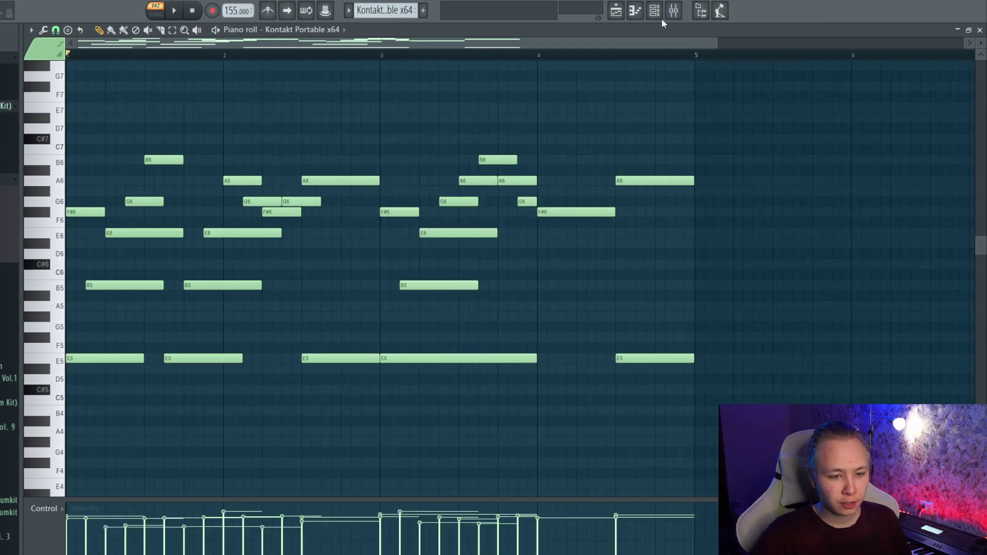
# Open iZotope Vinyl on the Kontakt Portable x64 mixer track and examine its settings during playback.
pyautogui.click(674, 11)
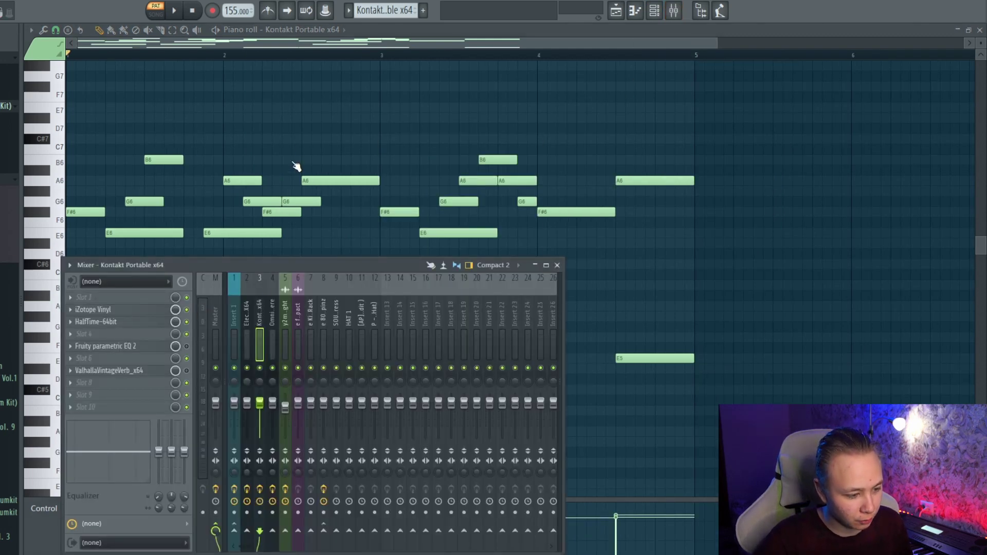
pyautogui.moveTo(493, 172); pyautogui.dragTo(543, 147)
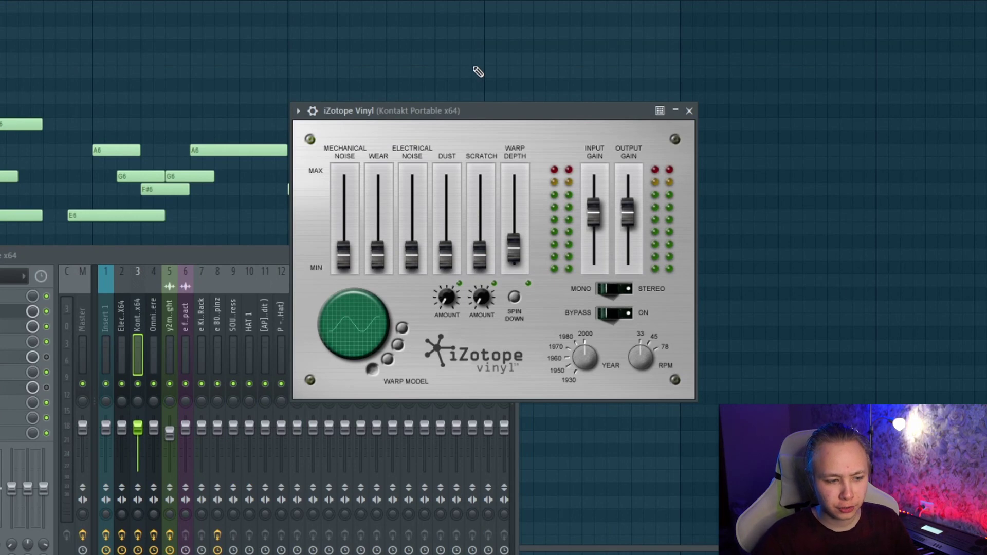
pyautogui.scroll(-2, 478, 72)
pyautogui.scroll(-2, 442, 79)
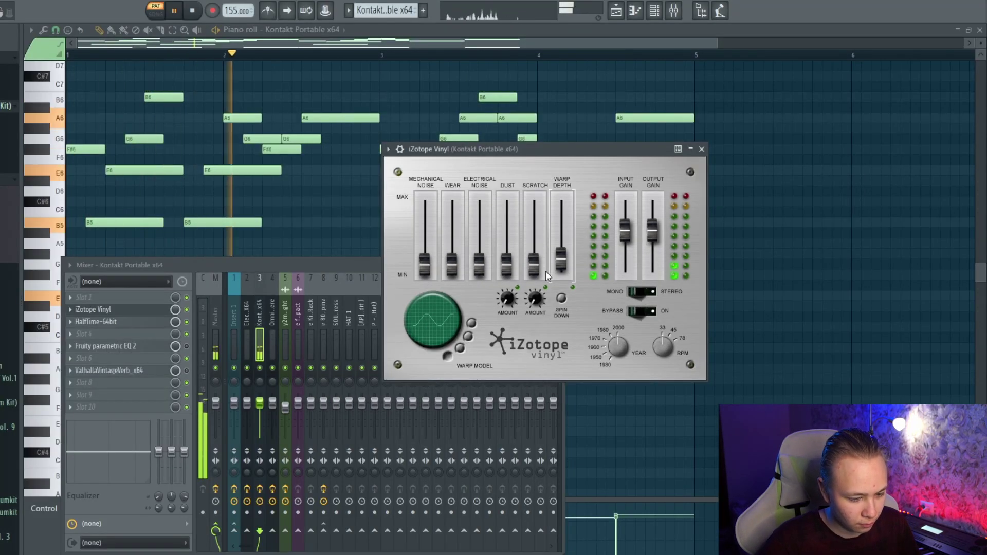
# Raise the warp depth in iZotope Vinyl on the Kontakt Portable x64 track.
pyautogui.moveTo(561, 260); pyautogui.dragTo(567, 235)
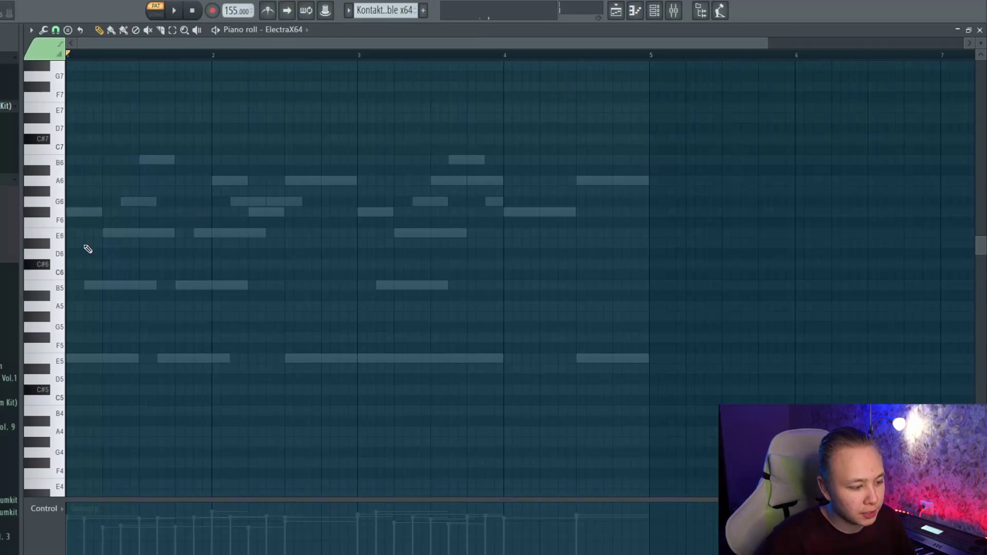
# Write a four-note arpeggio for ElectraX64 from the start of bar 1: short E6, G6, B5 and G5 notes in sequence.
pyautogui.click(52, 233)
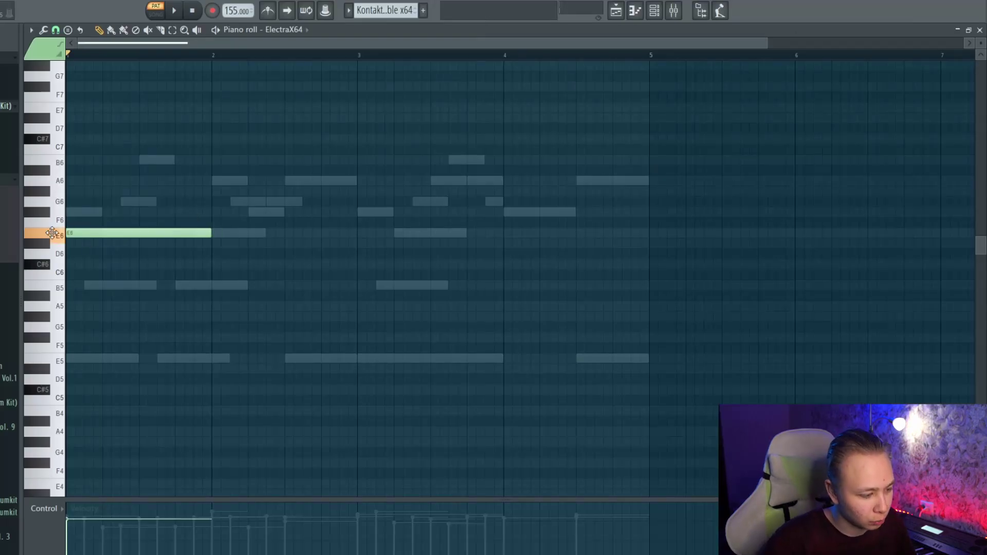
pyautogui.click(87, 202)
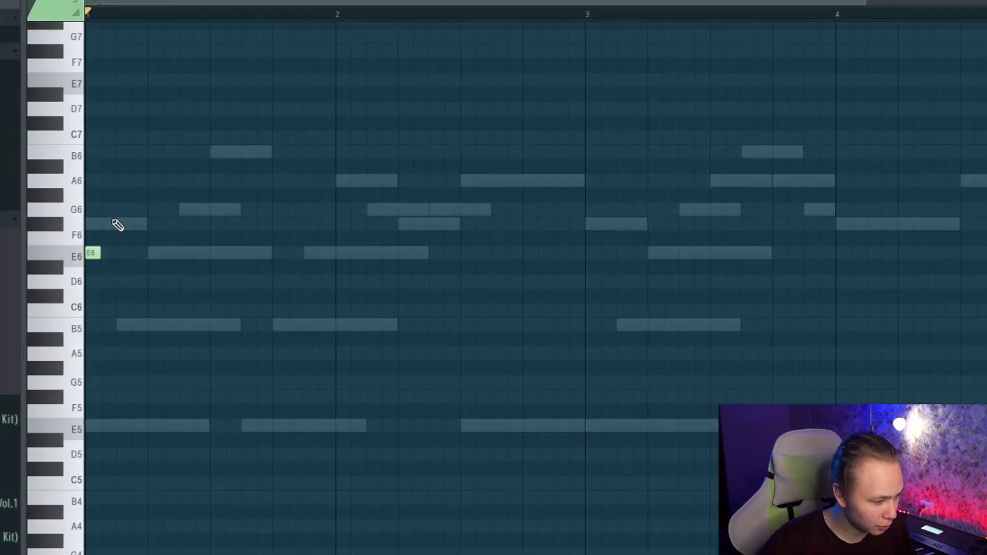
pyautogui.click(117, 209)
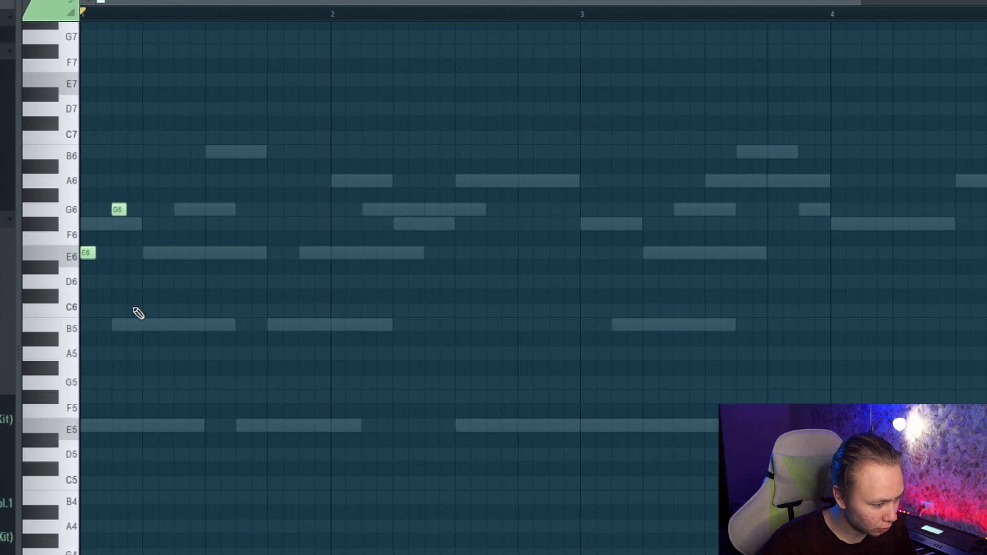
pyautogui.click(148, 325)
pyautogui.click(178, 382)
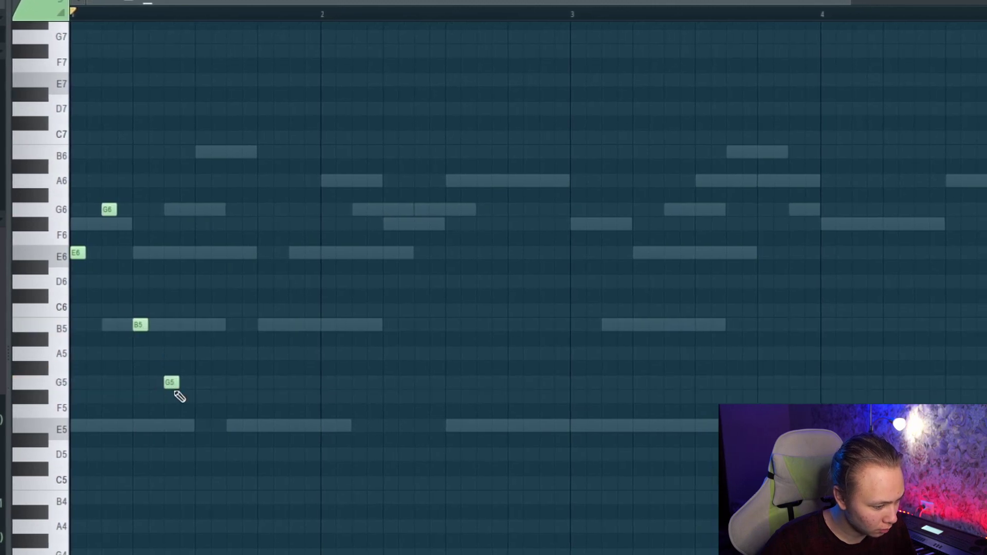
# Lengthen the arpeggio notes to eighths and repeat the four-note phrase until it fills four bars.
pyautogui.hotkey('ctrl', 'b')
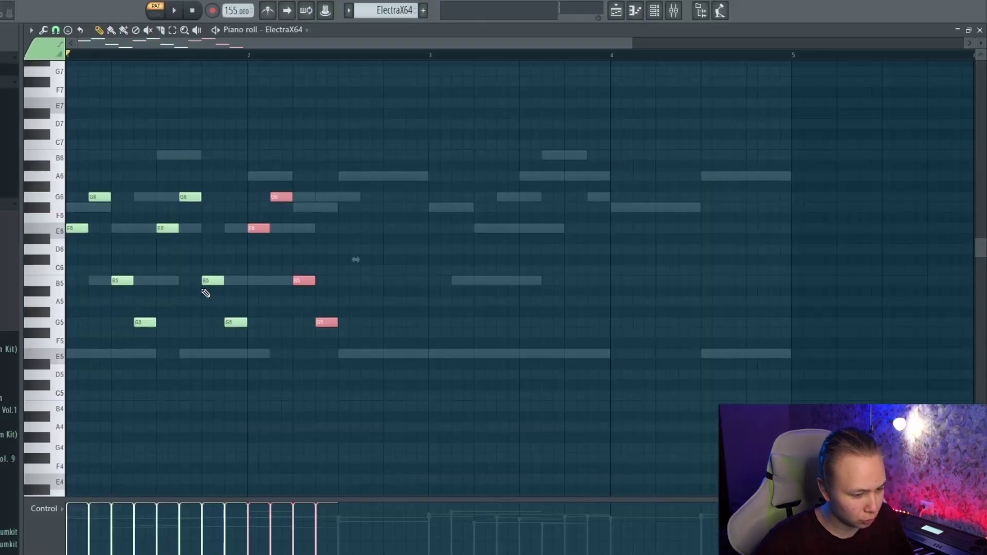
pyautogui.scroll(-2, 204, 282)
pyautogui.hotkey('ctrl', 'b')
pyautogui.hotkey('ctrl', 'b')
pyautogui.hotkey('ctrl', 'b')
pyautogui.hotkey('ctrl', 'b')
pyautogui.hotkey('ctrl', 'b')
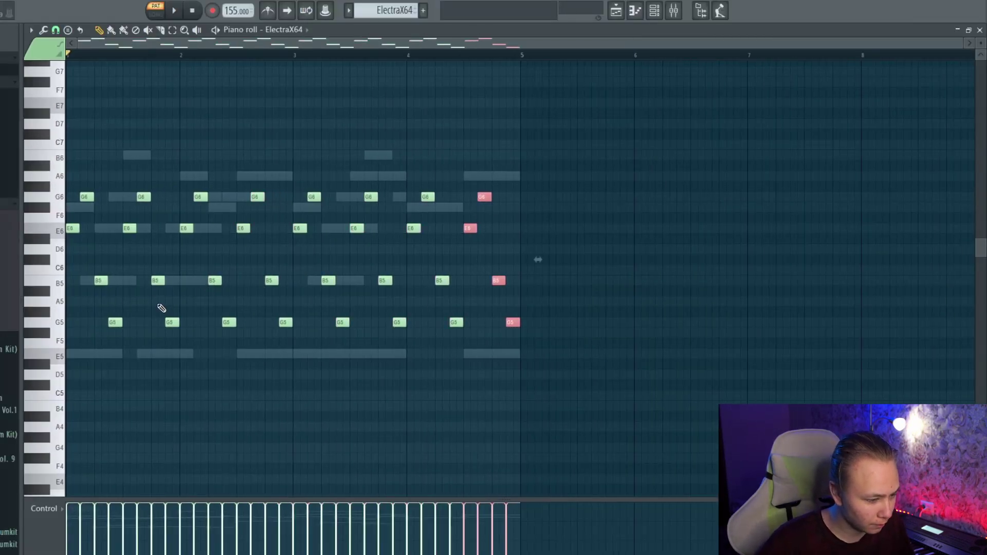
# Lower the first G6 of bars 2 and 4 to F#6, raise the last G6 of bar 4, and audition the arpeggio.
pyautogui.scroll(3, 161, 308)
pyautogui.moveTo(262, 207); pyautogui.dragTo(264, 208)
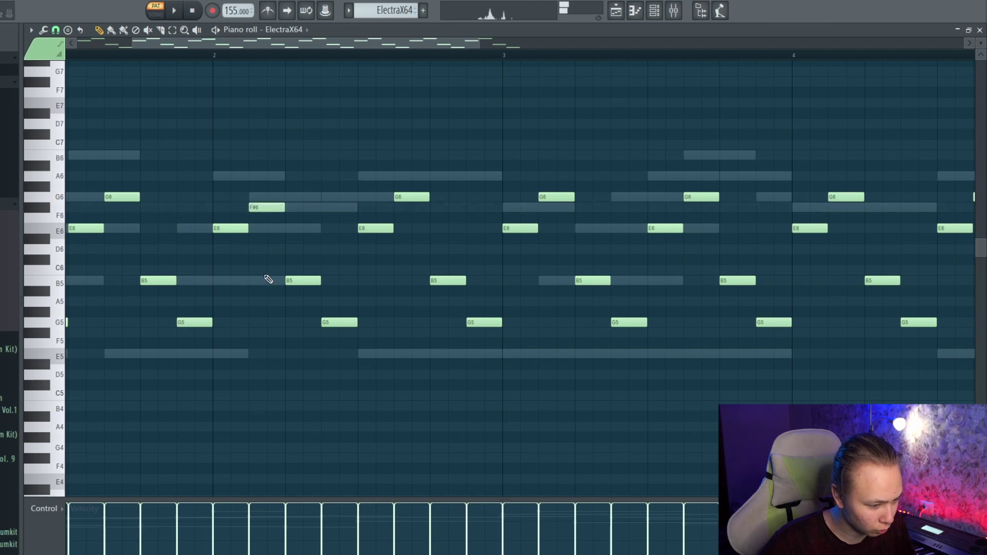
pyautogui.scroll(-3, 206, 206)
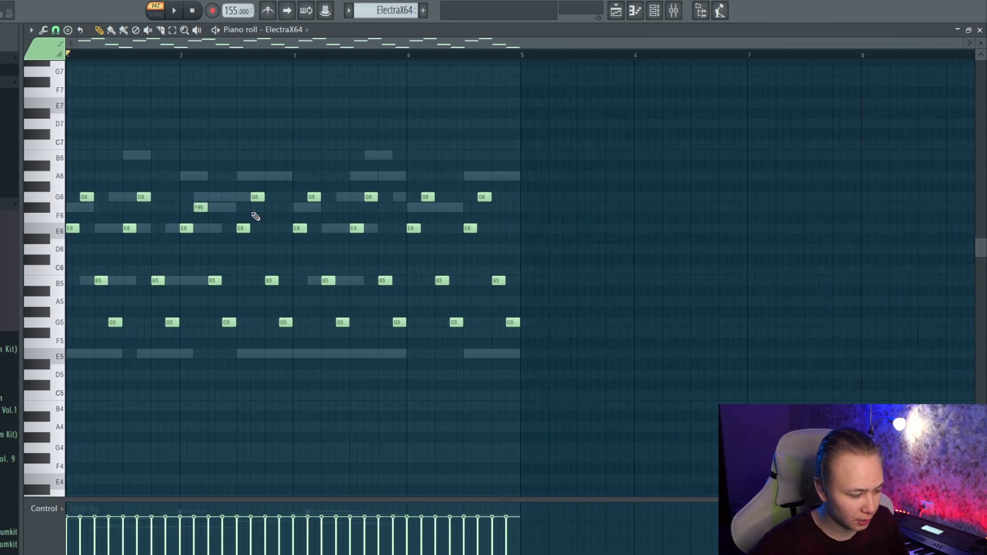
pyautogui.press('space')
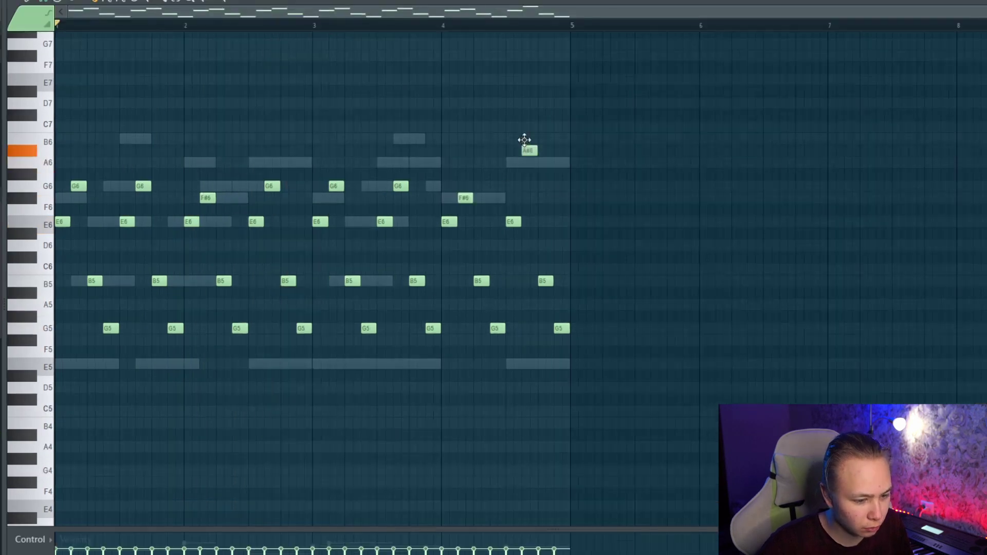
pyautogui.moveTo(483, 151); pyautogui.dragTo(484, 142)
pyautogui.press('space')
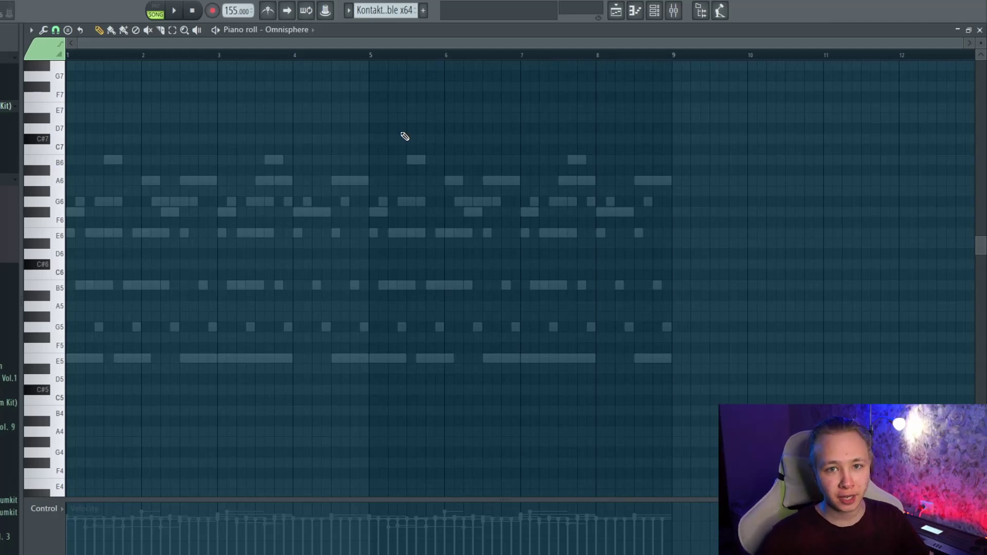
# Draw a two-bar E4 note at bar 1 and a two-bar C4 note at bar 3 for Omnisphere.
pyautogui.scroll(3, 56, 262)
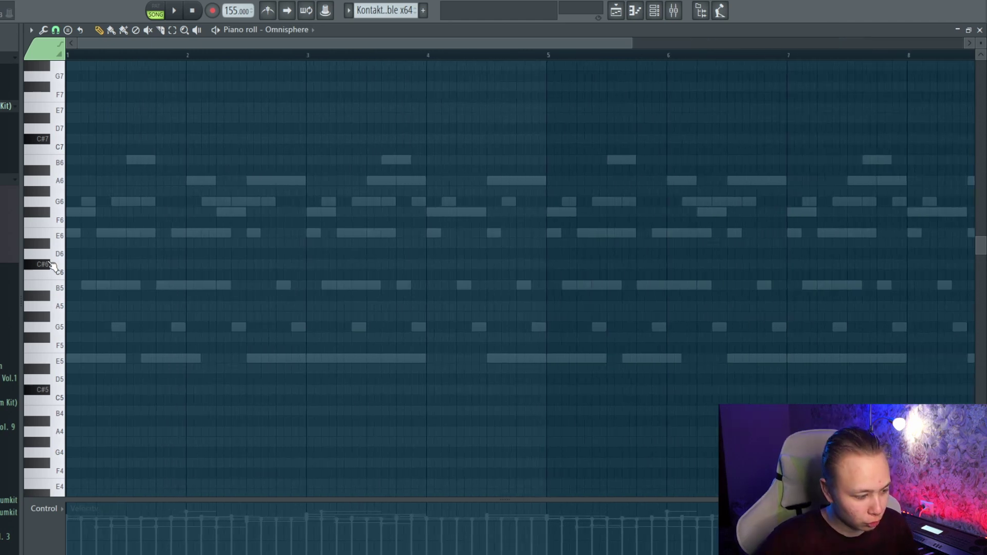
pyautogui.click(67, 235)
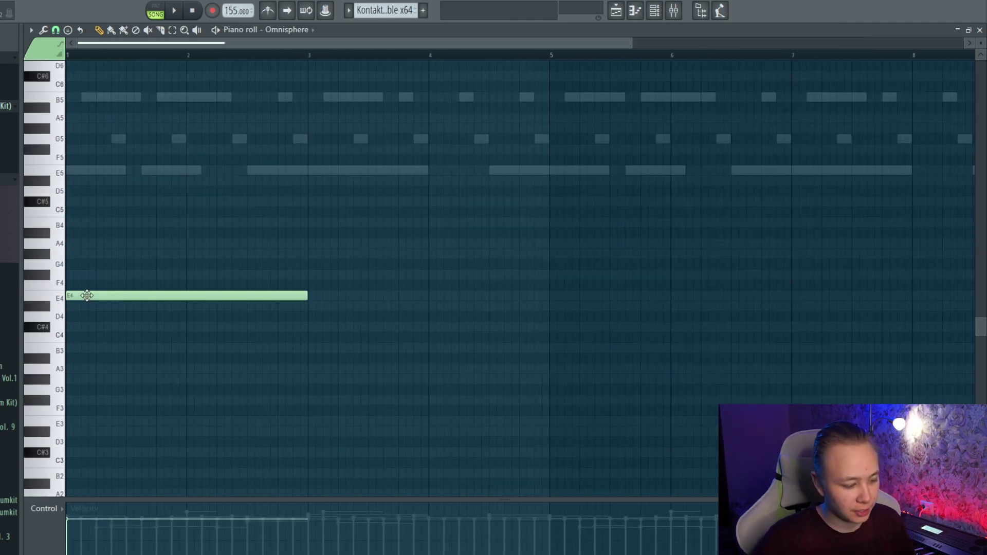
pyautogui.click(32, 30)
pyautogui.moveTo(66, 92)
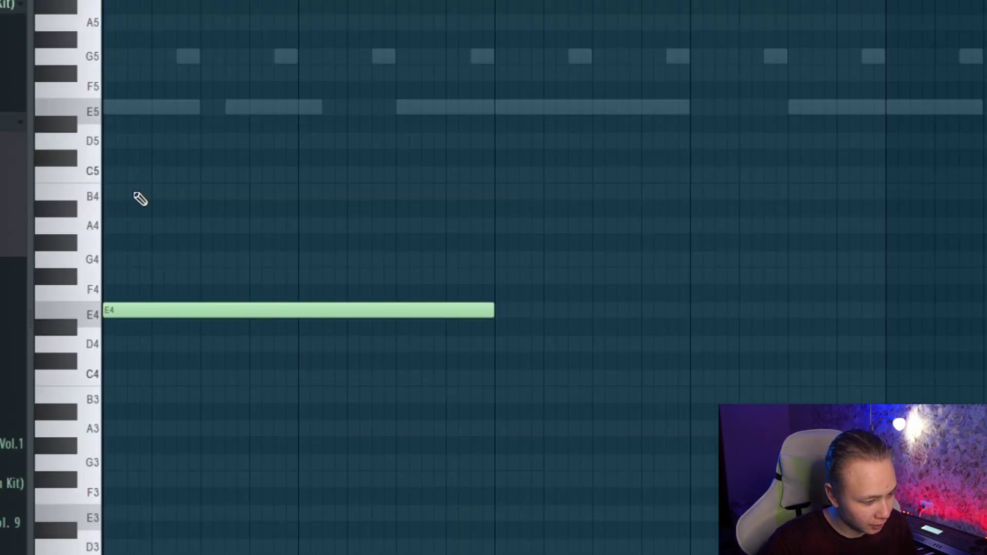
pyautogui.moveTo(147, 179); pyautogui.dragTo(560, 180)
pyautogui.hotkey('ctrl', 'Down')
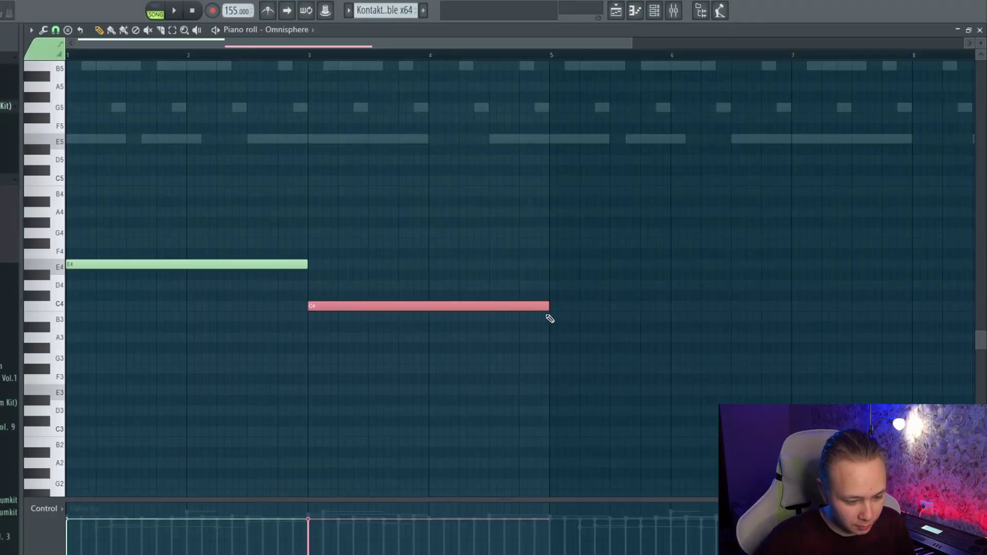
# Add a two-bar B3 note after the C4, shift both to bars 5 and 7, and repeat the E4 at bar 3.
pyautogui.click(890, 396)
pyautogui.scroll(-2, 688, 397)
pyautogui.scroll(-1, 422, 319)
pyautogui.moveTo(422, 319); pyautogui.dragTo(242, 307)
pyautogui.moveTo(242, 309); pyautogui.dragTo(370, 309)
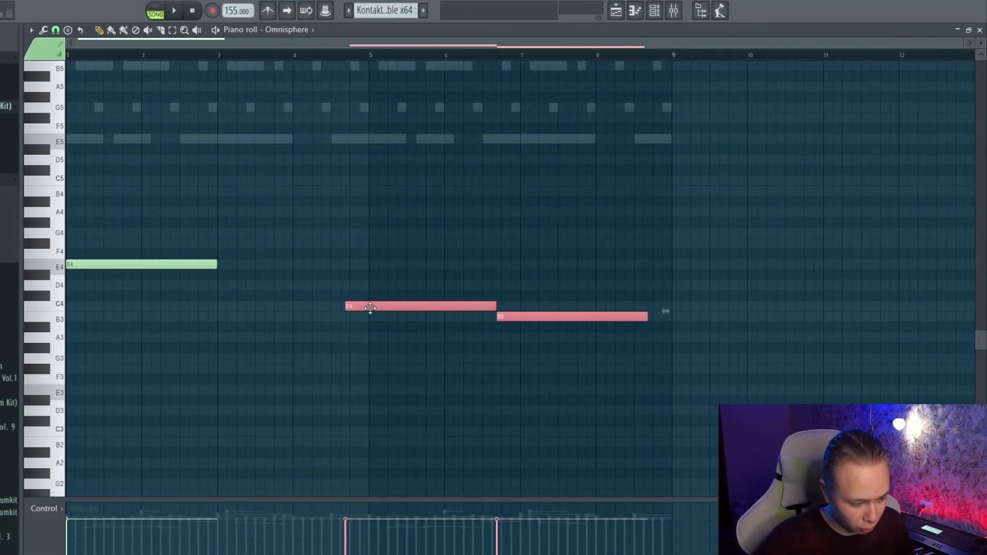
pyautogui.click(232, 266)
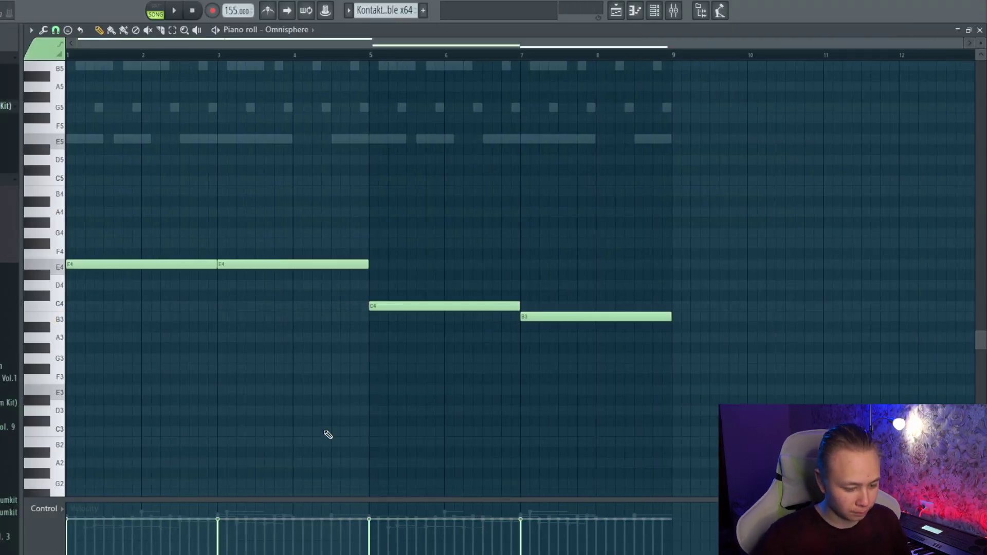
# Audition the Omnisphere notes one octave lower during playback and transpose the line up to E5, E5, C5 and B4.
pyautogui.press('space')
pyautogui.hotkey('ctrl', 'Down')
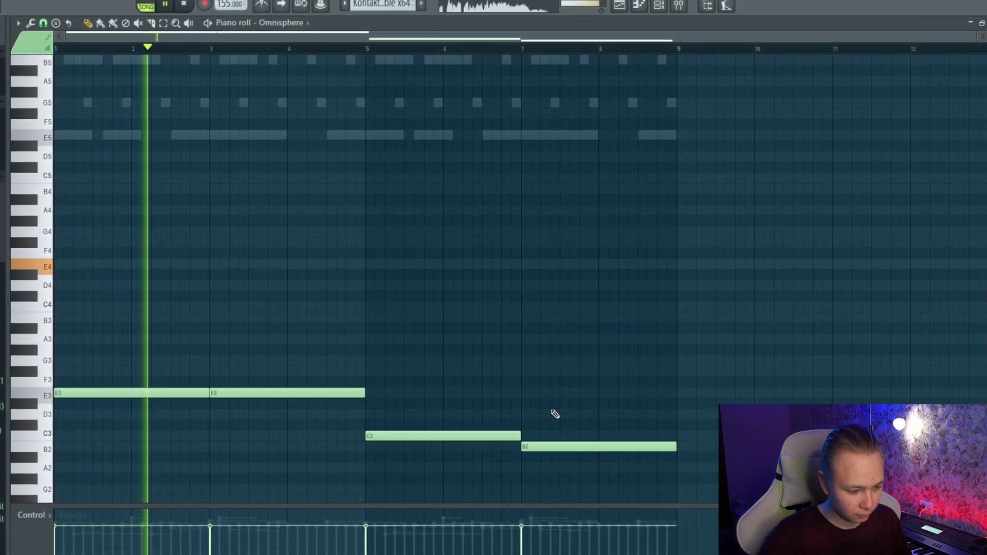
pyautogui.scroll(-2, 473, 290)
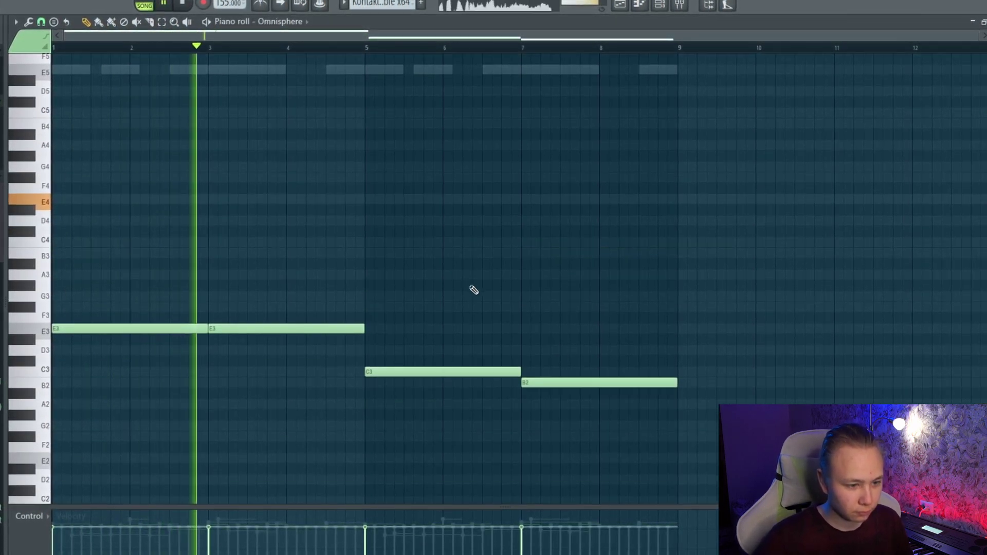
pyautogui.scroll(4, 505, 326)
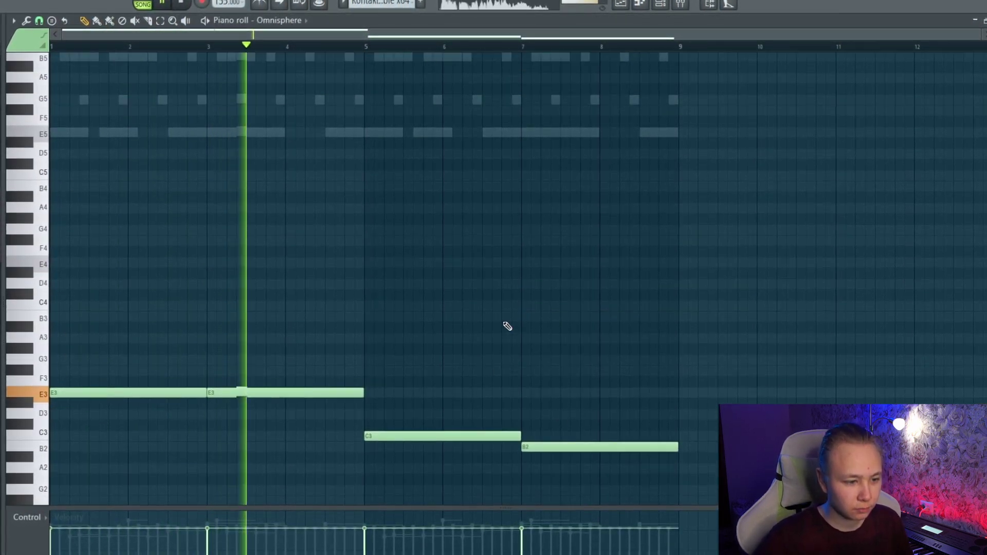
pyautogui.scroll(-2, 532, 326)
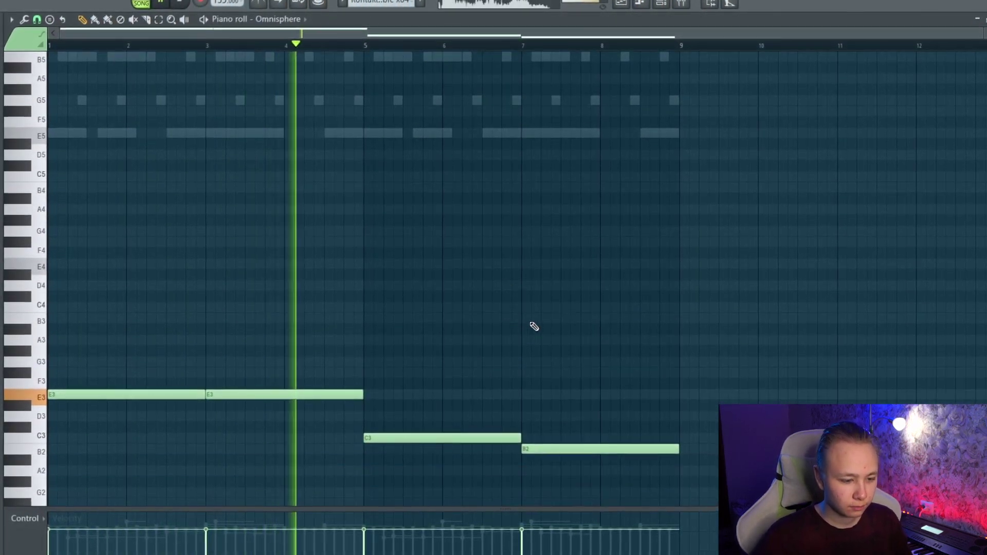
pyautogui.scroll(-3, 669, 359)
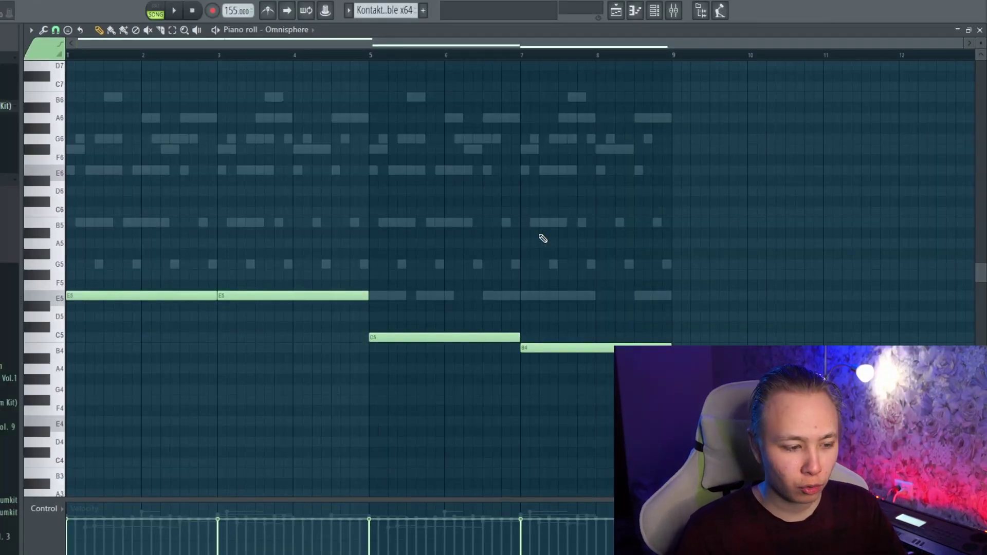
pyautogui.scroll(2, 475, 259)
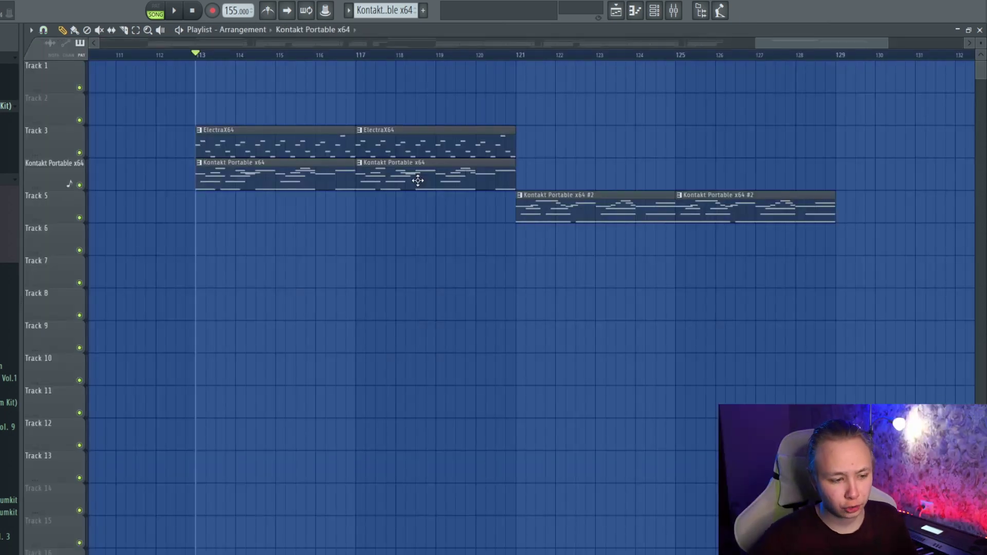
# Open the Kontakt Portable x64 #2 clip at bar 121 of the playlist and audition its notes.
pyautogui.moveTo(418, 180); pyautogui.dragTo(577, 169)
pyautogui.rightClick(577, 170)
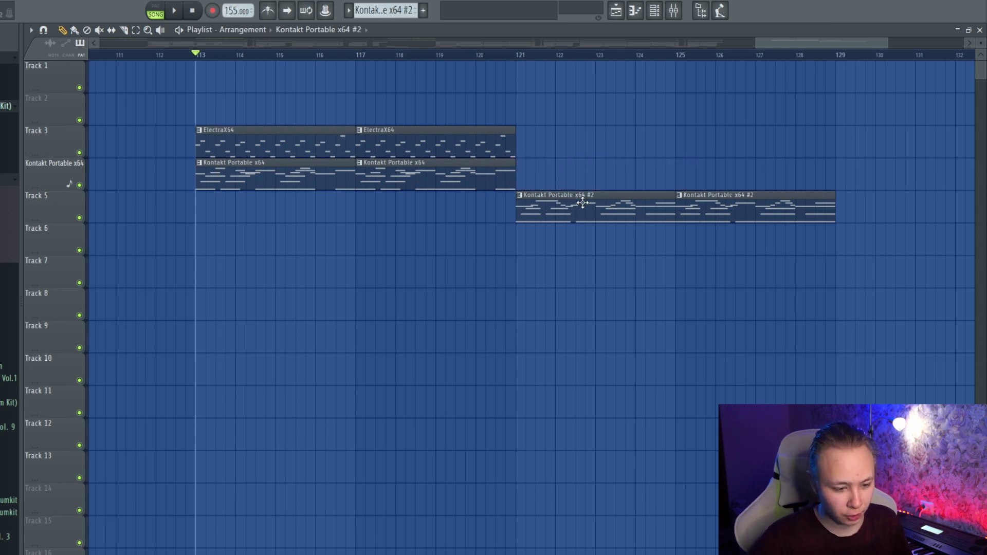
pyautogui.doubleClick(582, 204)
pyautogui.press('space')
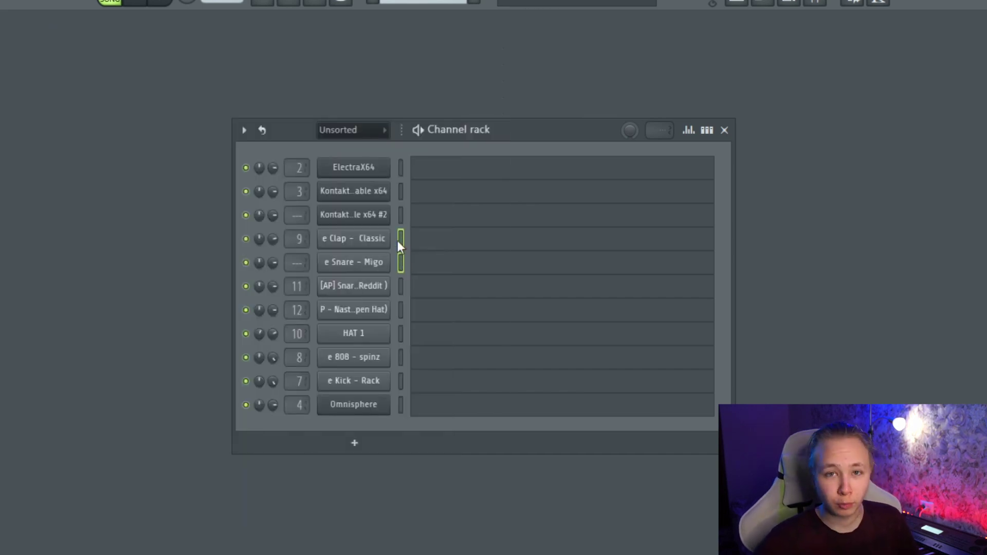
# Place an e Clap - Classic hit on beat 3 of each of eight bars and copy the pattern to e Snare - Migo.
pyautogui.click(400, 283)
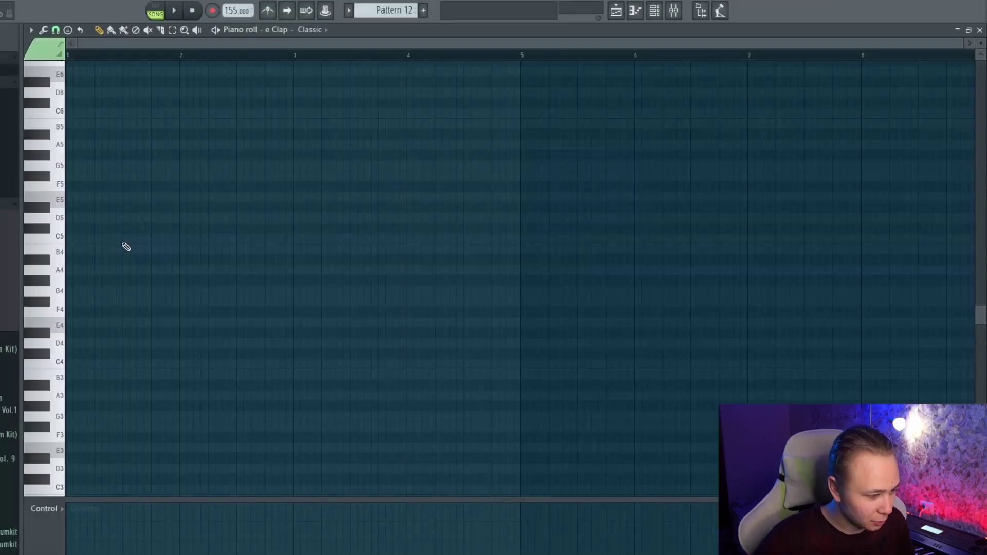
pyautogui.click(123, 239)
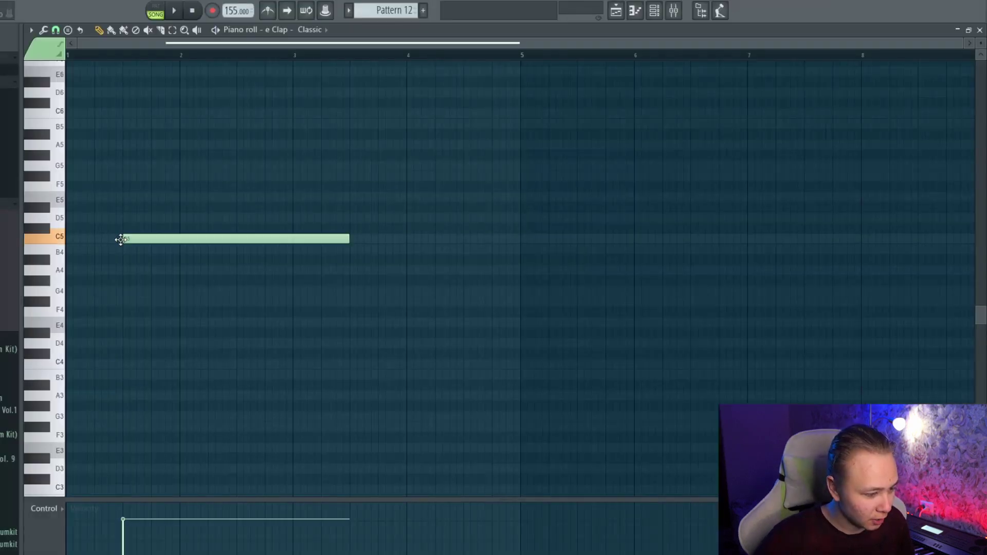
pyautogui.click(244, 250)
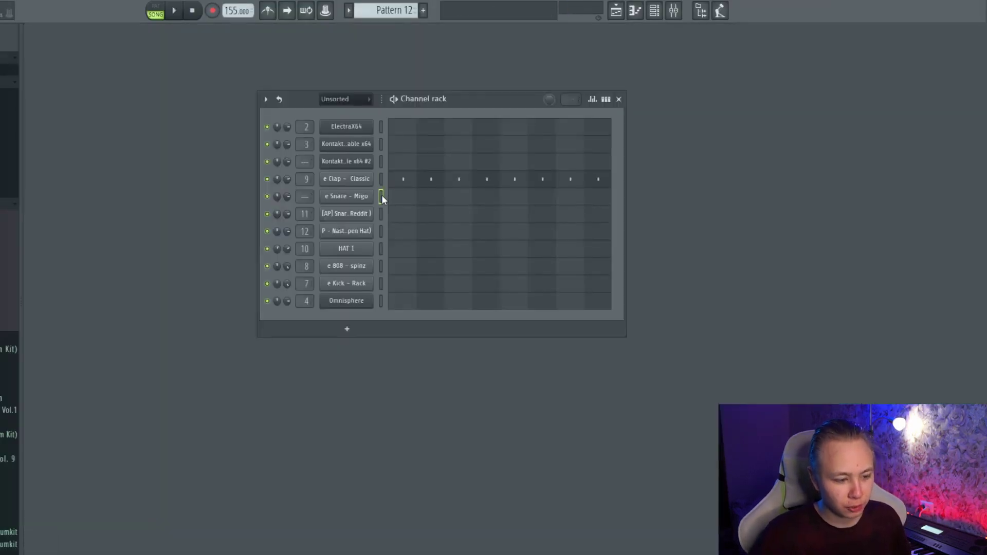
pyautogui.hotkey('ctrl', 'v')
pyautogui.click(364, 198)
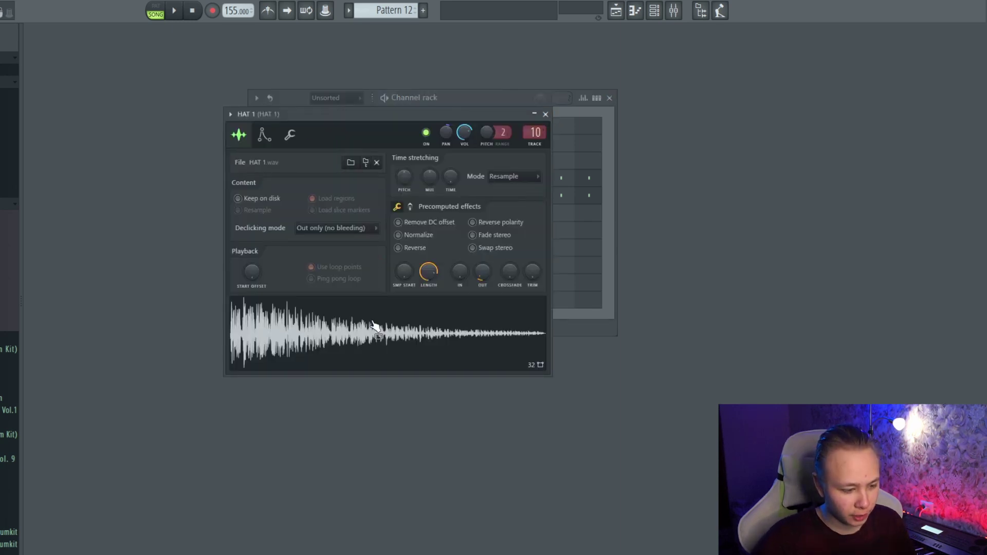
# Close the HAT 1 sampler settings, fill HAT 1 with eighth-note hits across eight bars, and play the drums with the melody.
pyautogui.press('Escape')
pyautogui.press('space')
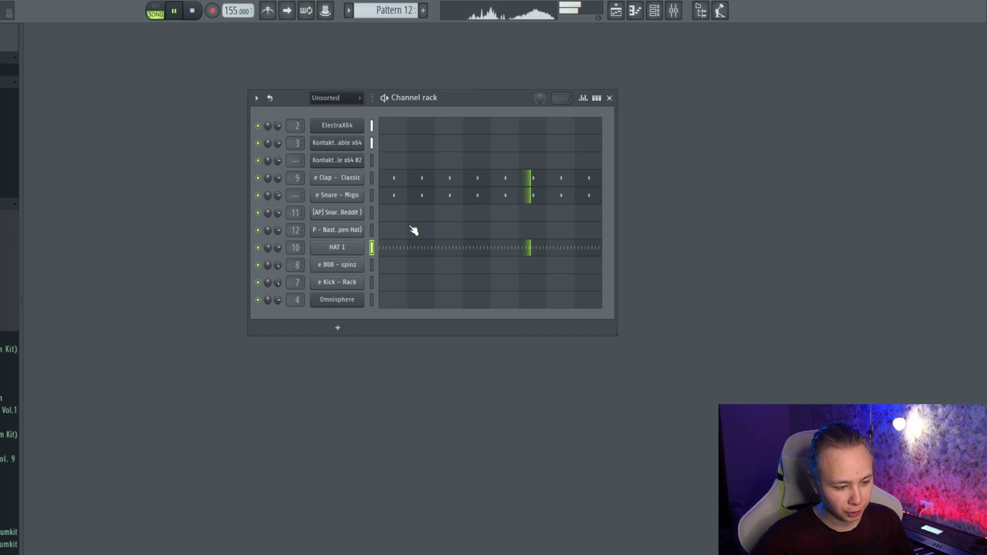
pyautogui.press('space')
# Lower the third HAT 1 hit of bar 1 to G4 and the seventh to F4 while auditioning the beat.
pyautogui.click(406, 247)
pyautogui.scroll(3, 72, 270)
pyautogui.hotkey('ctrl', 'l')
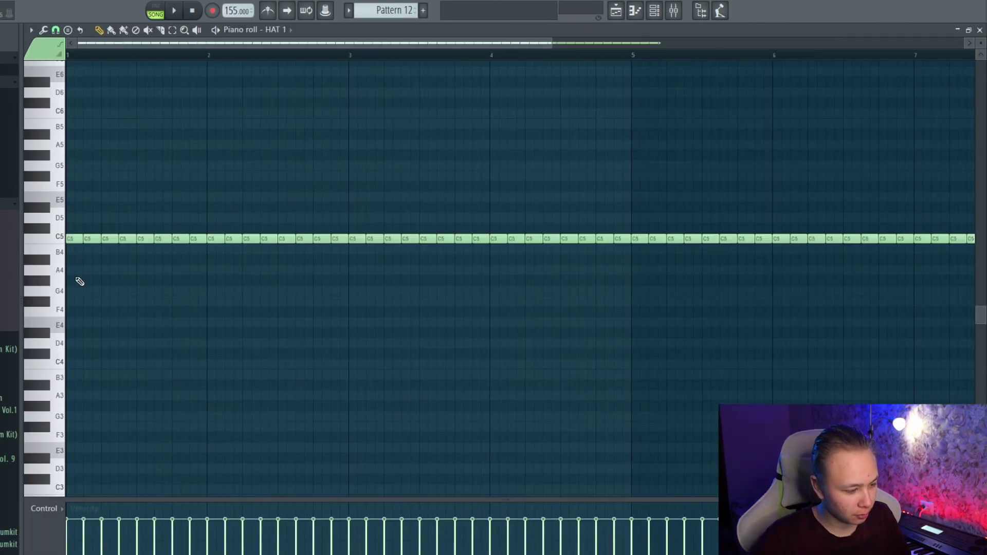
pyautogui.scroll(2, 80, 281)
pyautogui.moveTo(132, 239); pyautogui.dragTo(131, 290)
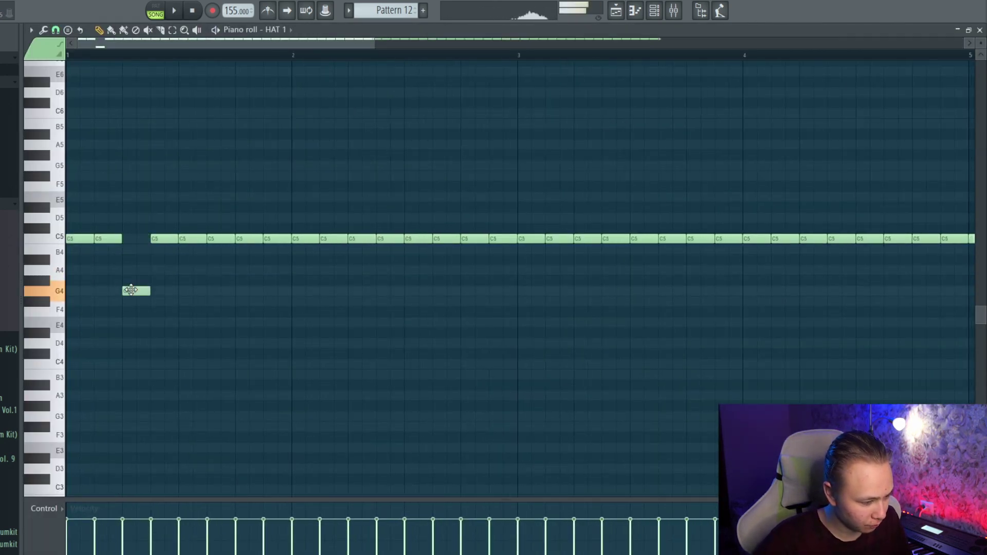
pyautogui.press('space')
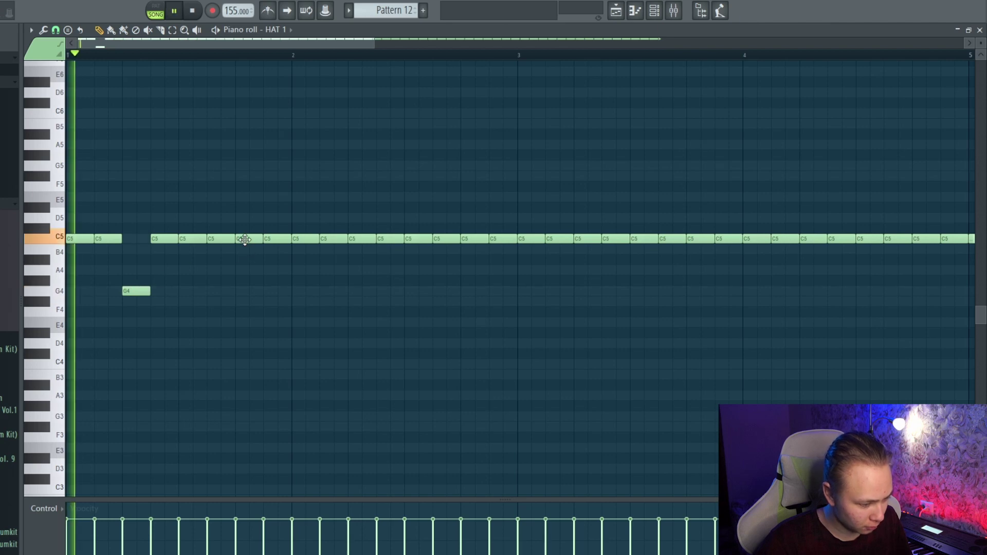
pyautogui.moveTo(244, 241); pyautogui.dragTo(244, 317)
pyautogui.press('space')
# Chop the F4 HAT 1 hit near the end of bar 1 into a short roll, remove its last slice and play the beat.
pyautogui.keyDown('ctrl'); pyautogui.click(252, 314); pyautogui.keyUp('ctrl')
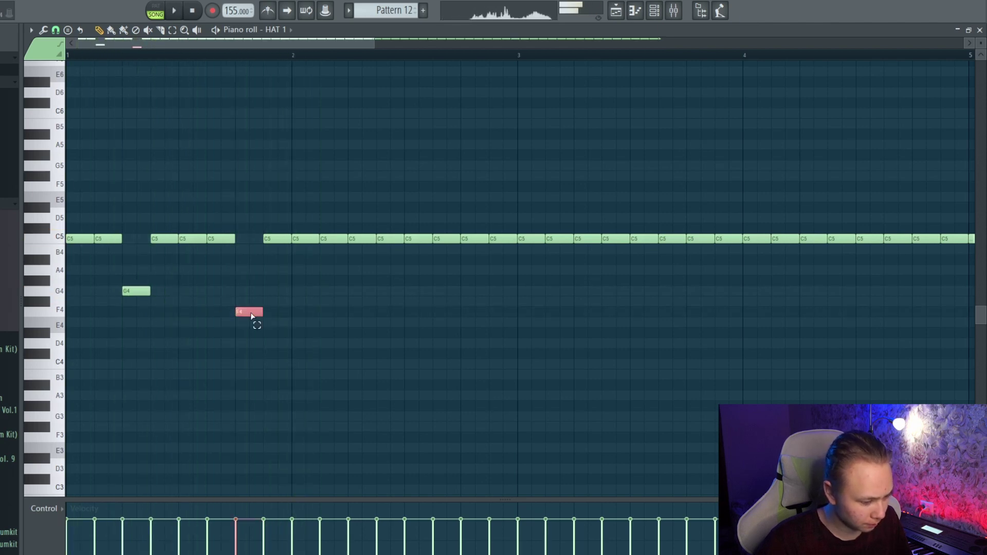
pyautogui.hotkey('alt', 'u')
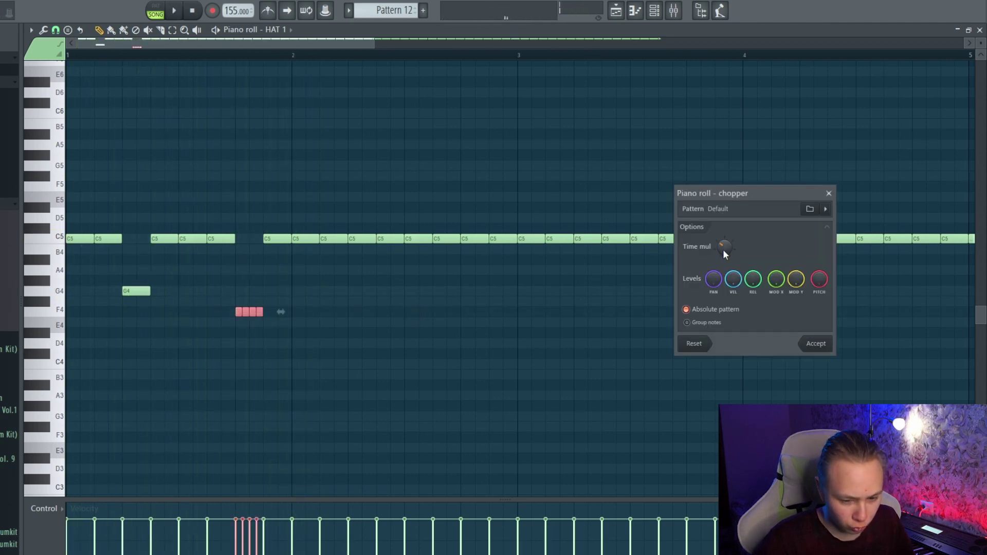
pyautogui.press('Return')
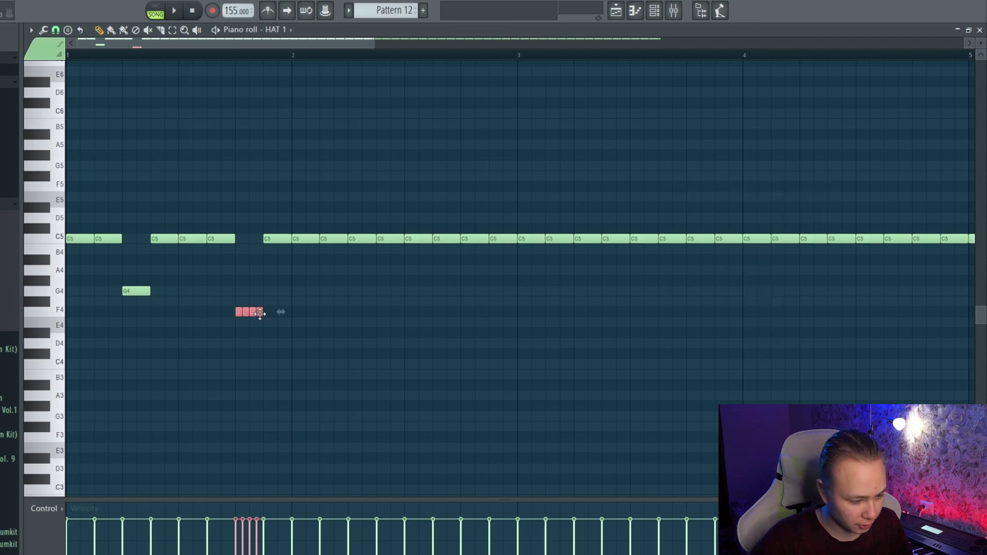
pyautogui.scroll(-1, 314, 278)
pyautogui.press('space')
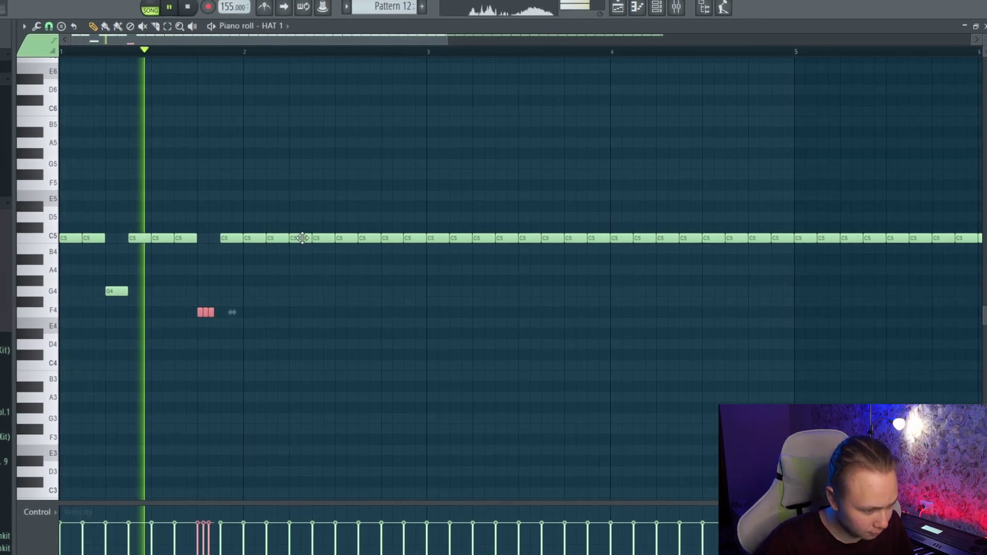
# Raise the third HAT 1 hit of bar 2 to D5 and chop the seventh into a roll without its last slice.
pyautogui.moveTo(302, 238); pyautogui.dragTo(300, 214)
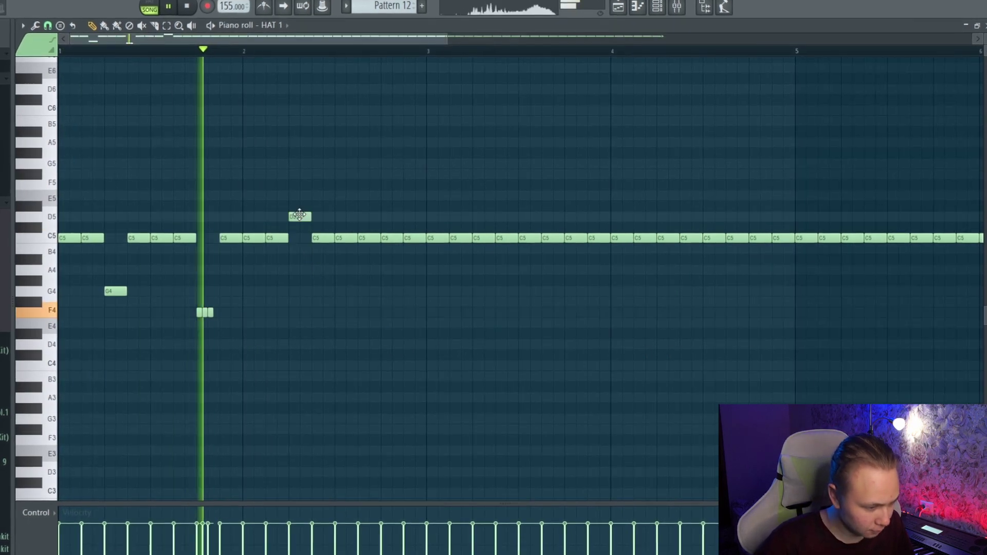
pyautogui.click(395, 238)
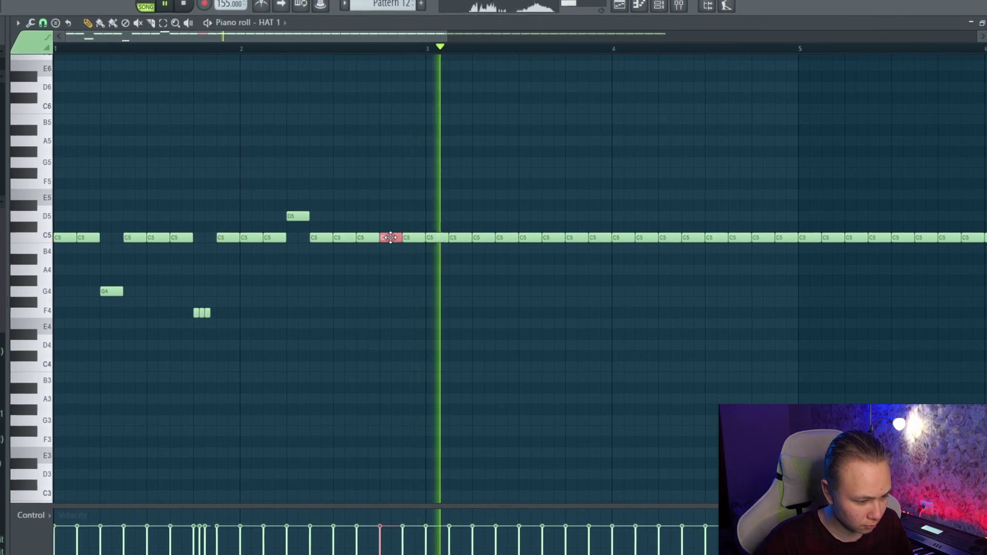
pyautogui.hotkey('alt', 'u')
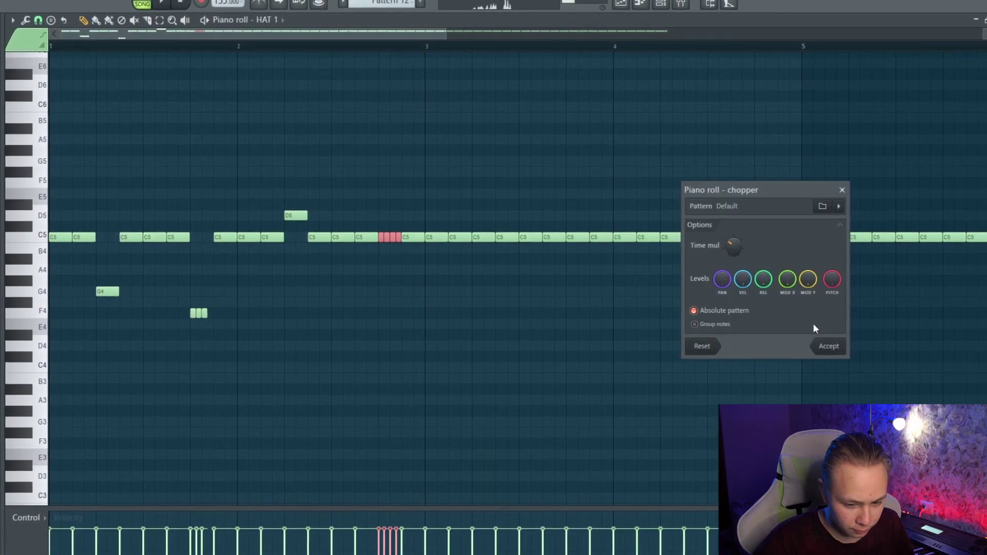
pyautogui.click(830, 355)
pyautogui.press('space')
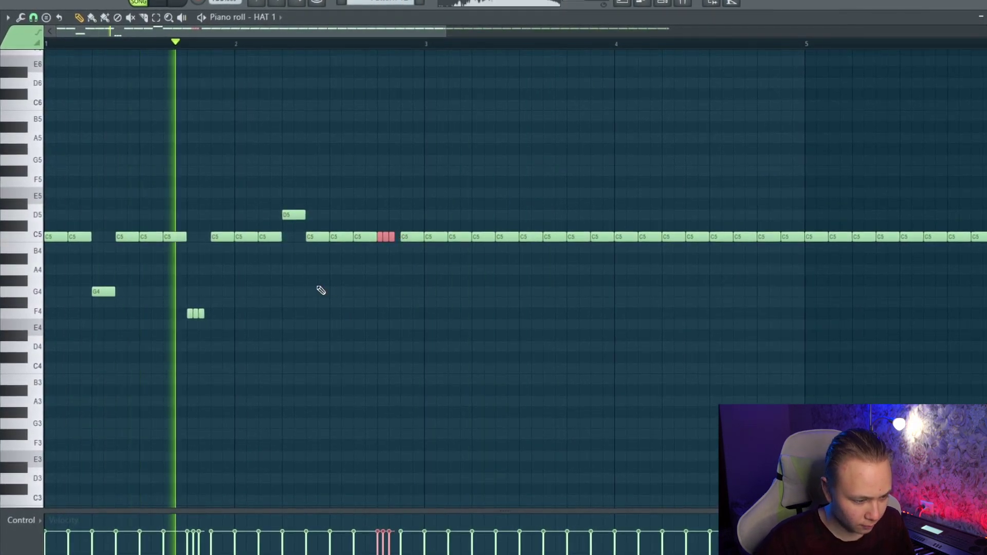
# Raise the third HAT 1 hit of bar 4 to D5 and chop the fifth hit into a roll.
pyautogui.scroll(-2, 319, 289)
pyautogui.keyDown('ctrl'); pyautogui.click(316, 289); pyautogui.keyUp('ctrl')
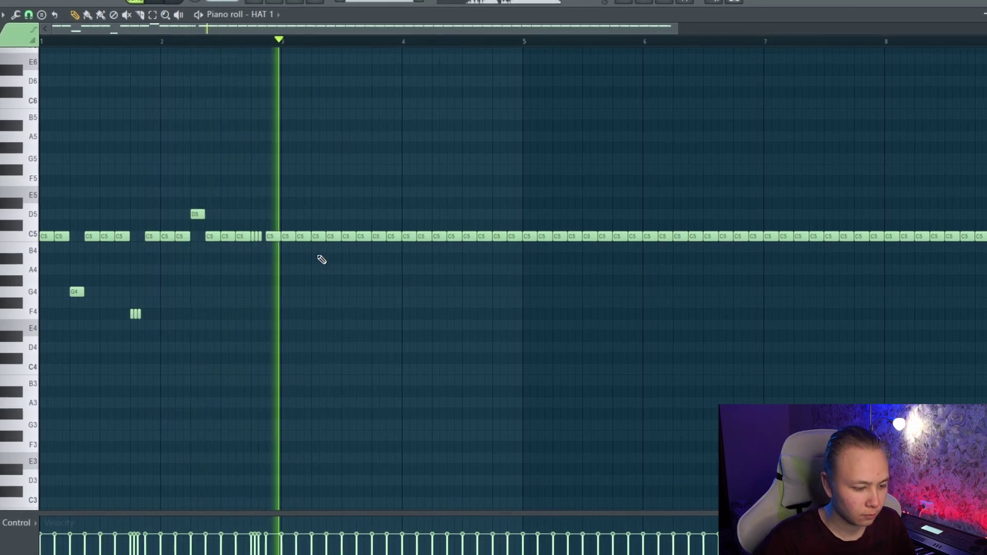
pyautogui.moveTo(242, 193); pyautogui.dragTo(62, 324)
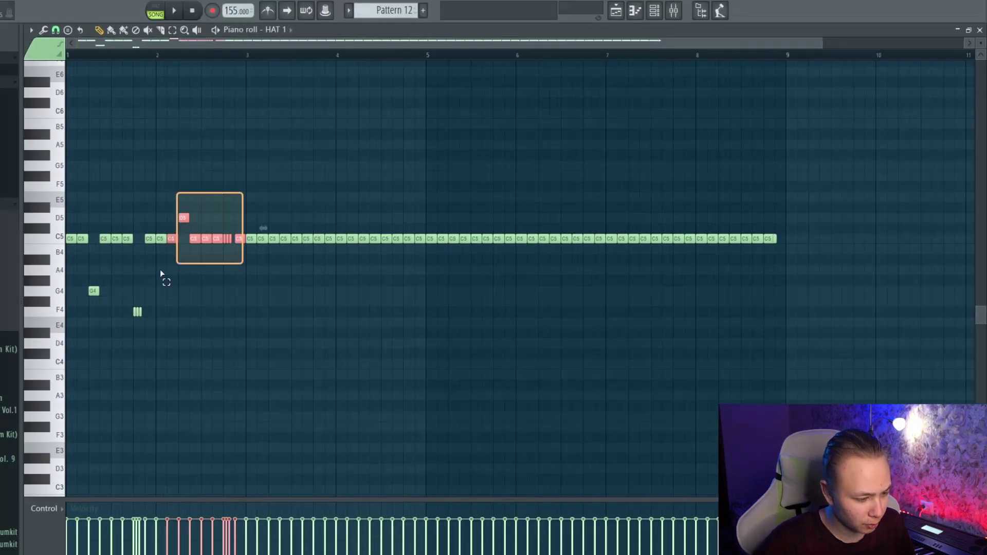
pyautogui.moveTo(248, 214); pyautogui.dragTo(337, 267)
pyautogui.scroll(2, 372, 268)
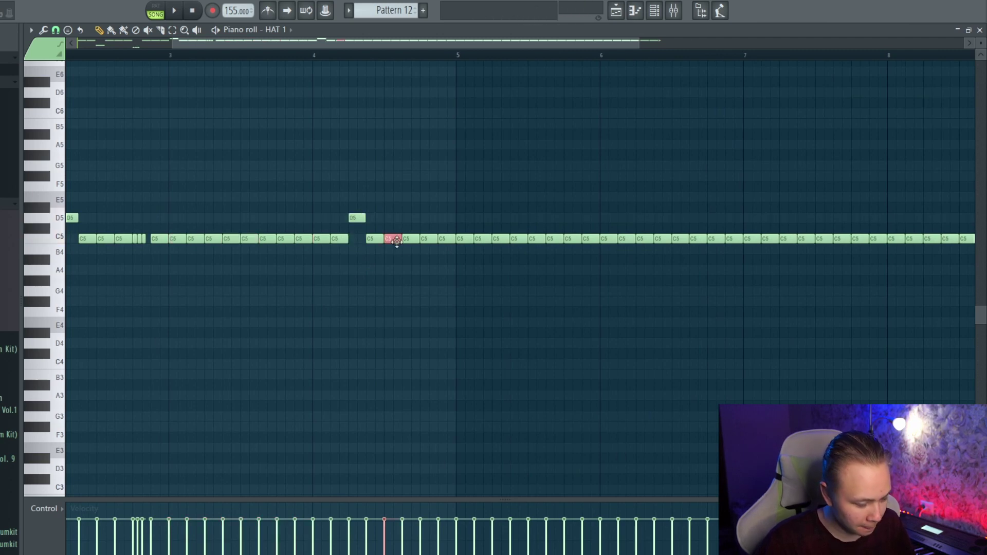
pyautogui.hotkey('ctrl', 'u')
pyautogui.click(816, 351)
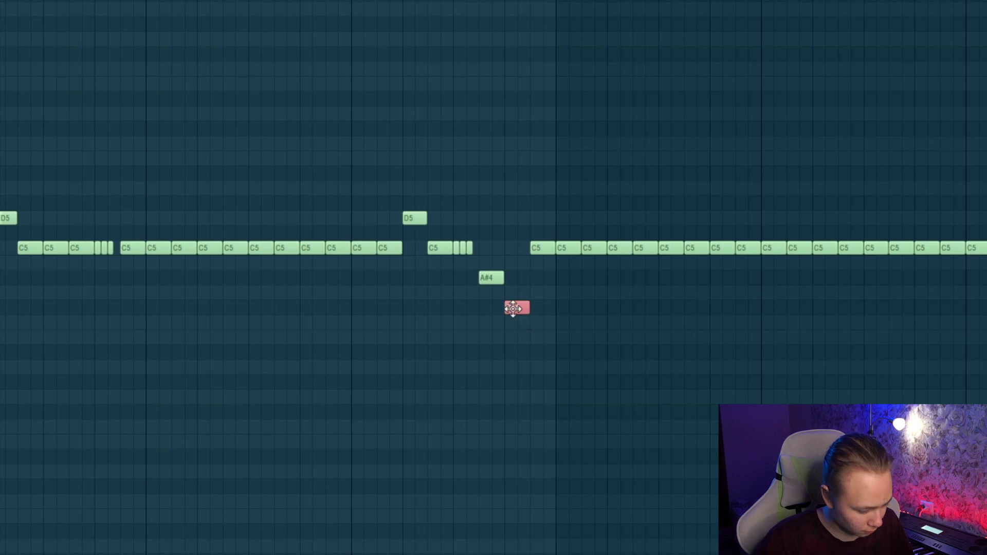
# Step the last three HAT 1 hits of bar 4 down to A#4, a chopped G#4 and F4, and repeat bars 1–4 in bars 5–8.
pyautogui.hotkey('ctrl', 'u')
pyautogui.press('Return')
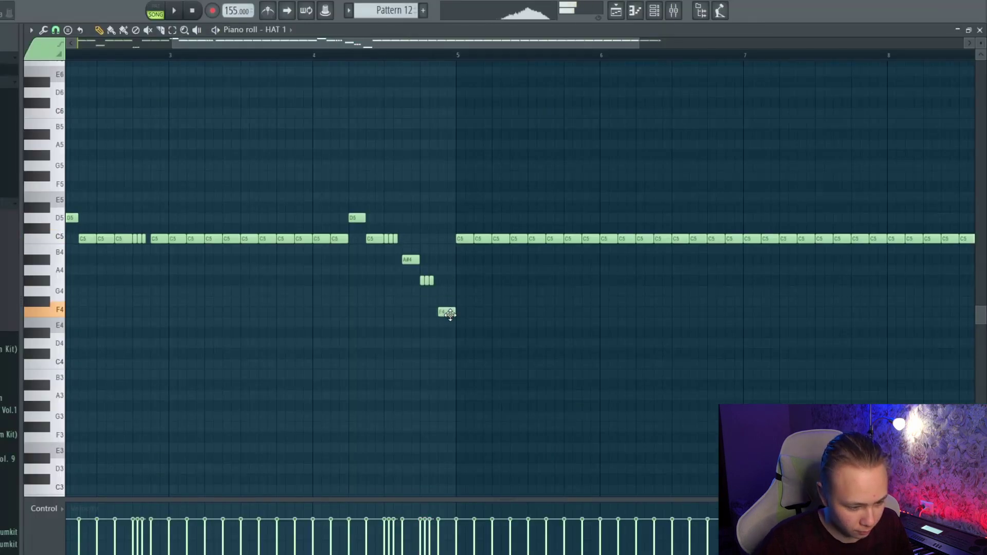
pyautogui.scroll(-3, 375, 281)
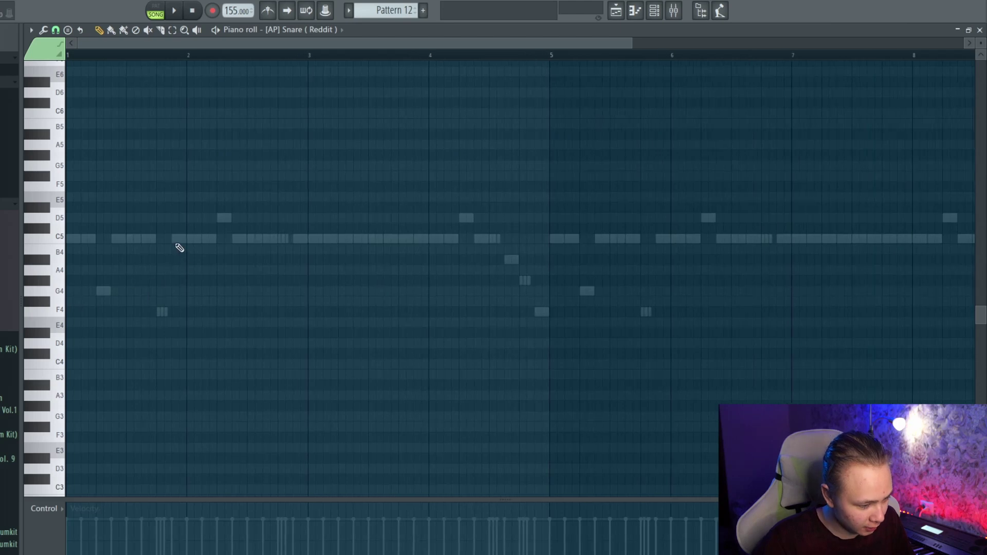
# Add [AP] Snare (Reddit) hits at C5 on the last eighth of bars 1 and 3, plus E5 and F#5 on beat 4 of bar 4.
pyautogui.press('space')
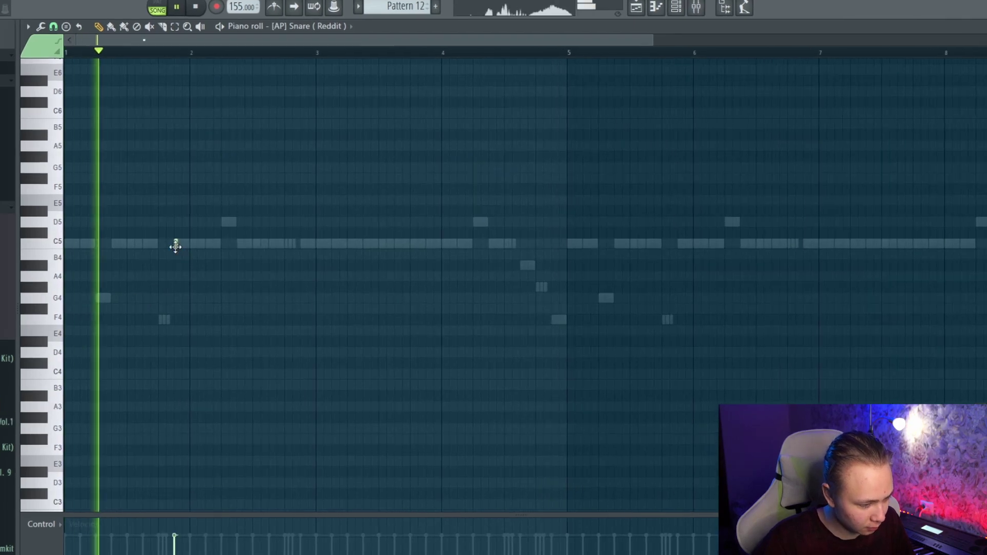
pyautogui.click(175, 239)
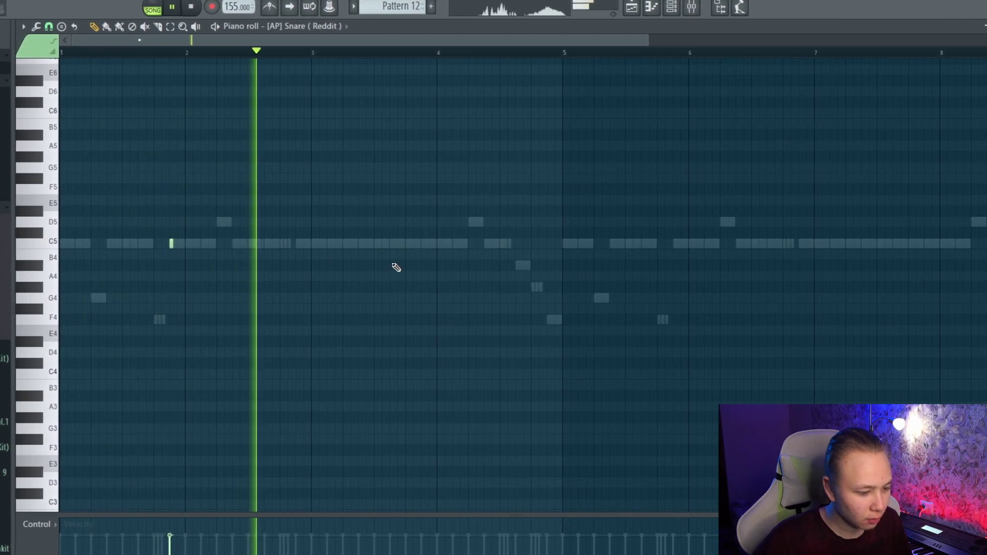
pyautogui.click(424, 243)
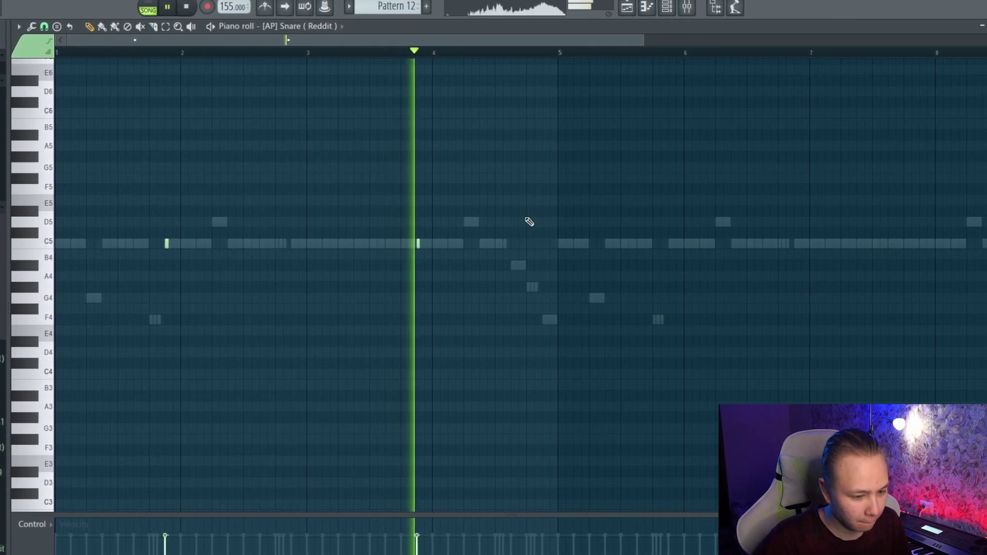
pyautogui.click(529, 200)
pyautogui.click(544, 178)
pyautogui.scroll(-2, 534, 234)
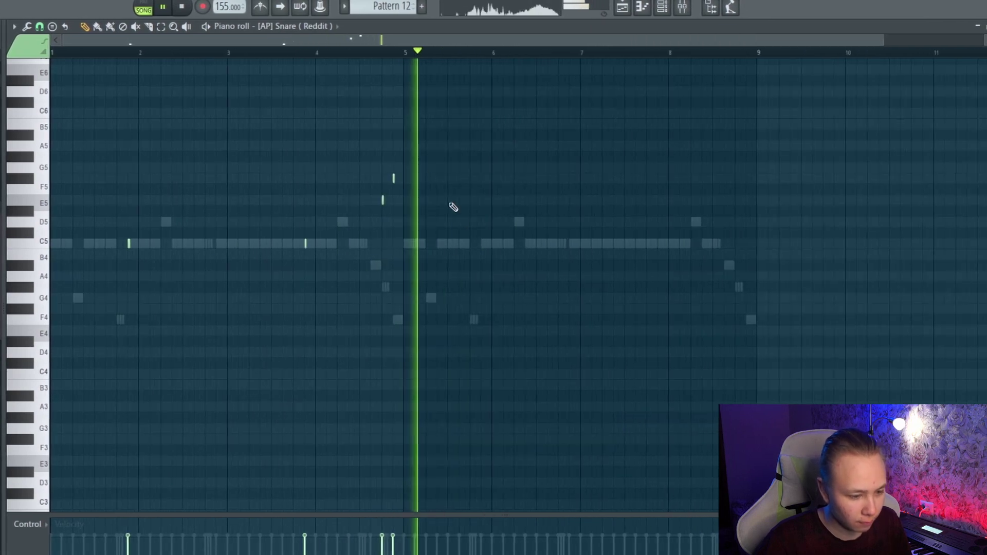
# Repeat the four-bar snare pattern in bars 5–8 and lower the velocity of the E5 hits in bars 4 and 8.
pyautogui.moveTo(408, 55); pyautogui.dragTo(59, 54)
pyautogui.hotkey('ctrl', 'b')
pyautogui.moveTo(377, 167); pyautogui.dragTo(403, 216)
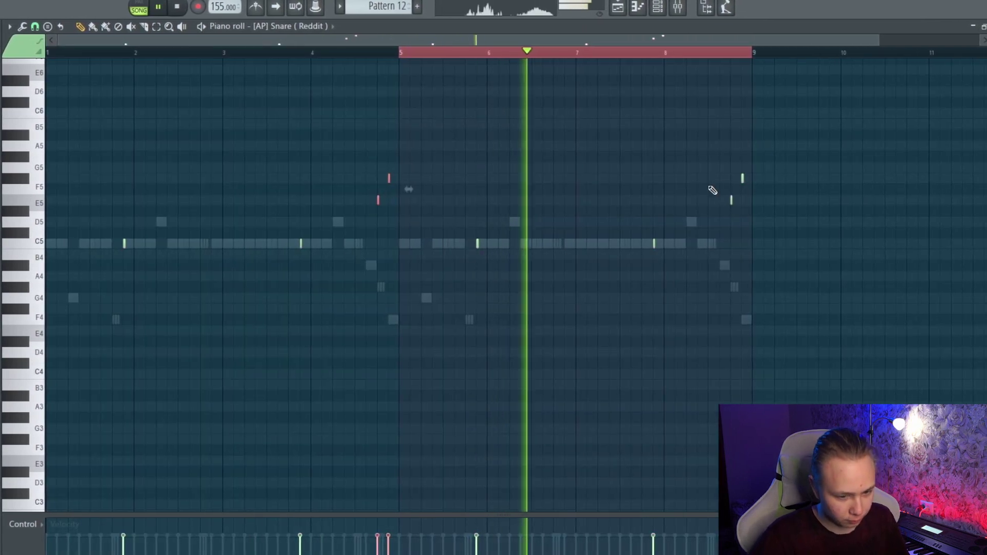
pyautogui.moveTo(720, 166); pyautogui.dragTo(752, 216)
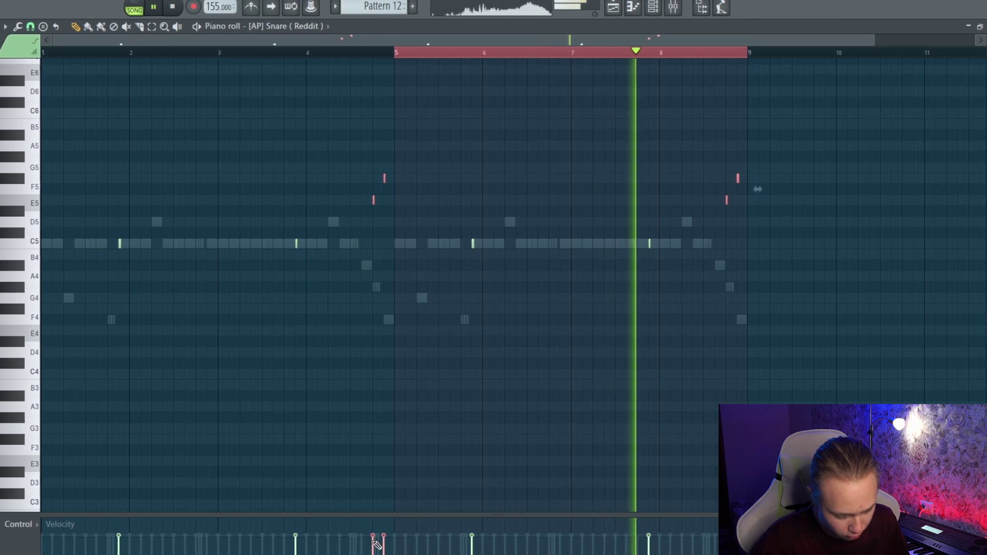
pyautogui.hotkey('ctrl', 'd')
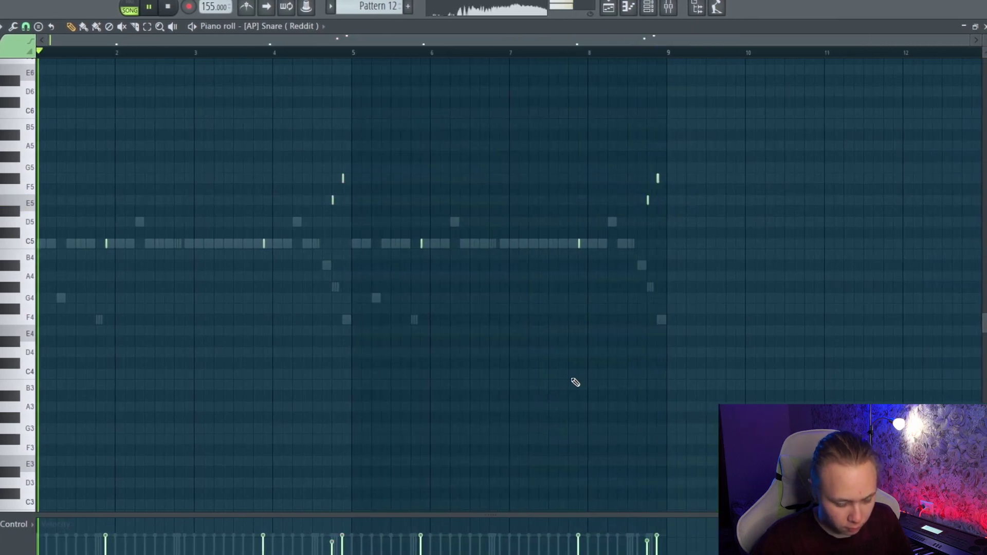
# Place P - Nastya (Open Hat) hits at C5 on the downbeats of bars 1, 3, 5 and 7, lengthen them and audition the beat.
pyautogui.press('F7')
pyautogui.click(370, 235)
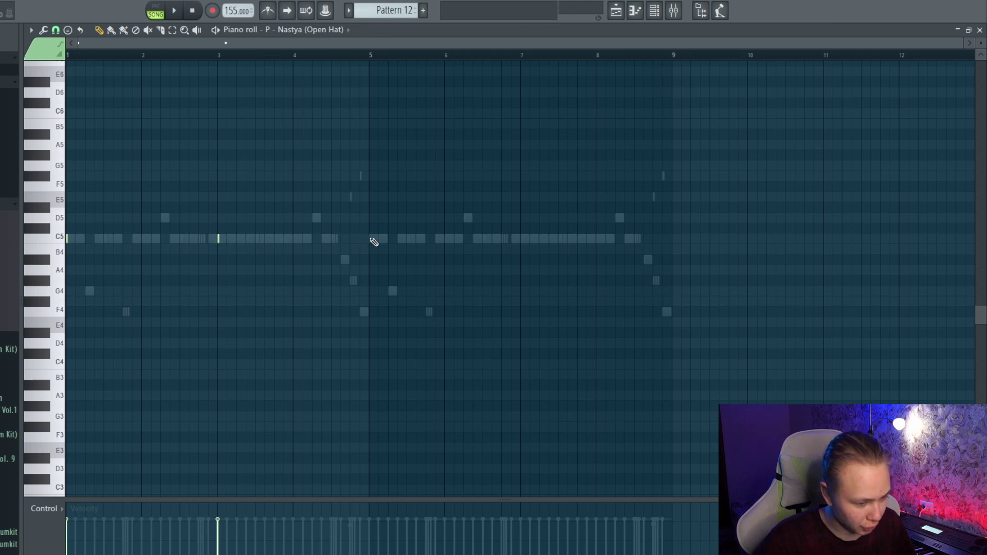
pyautogui.hotkey('ctrl', 'a')
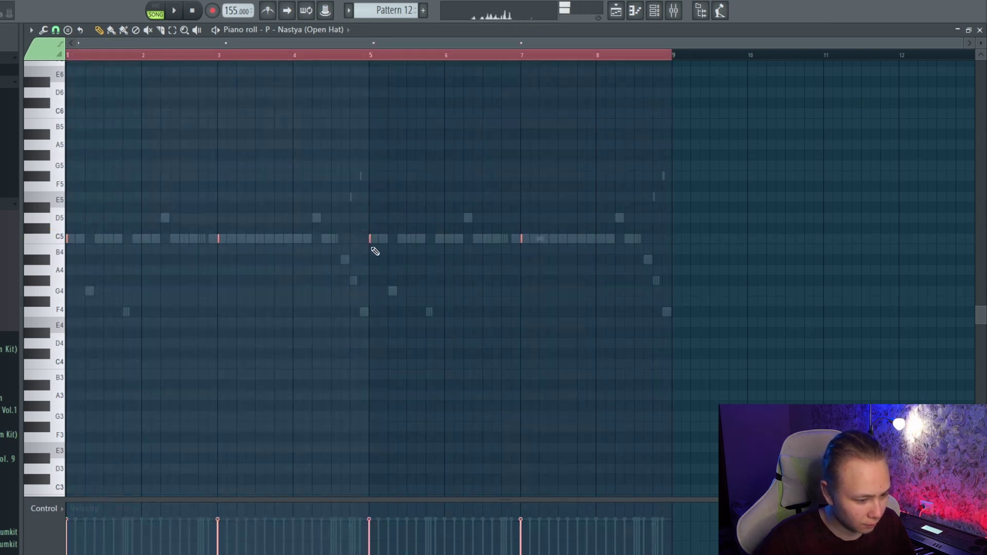
pyautogui.press('space')
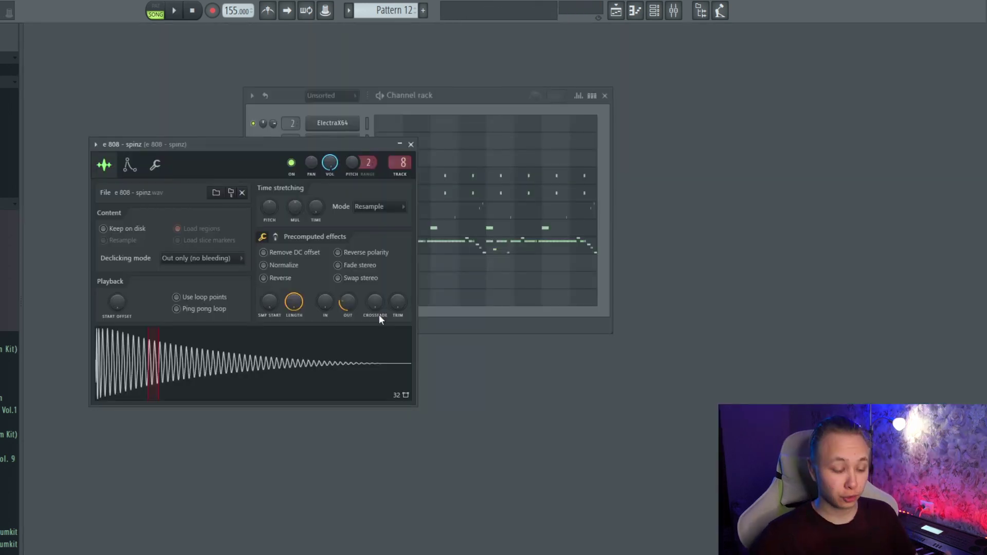
# Review the precomputed effects of the e 808 - spinz sampler and close its settings.
pyautogui.click(276, 238)
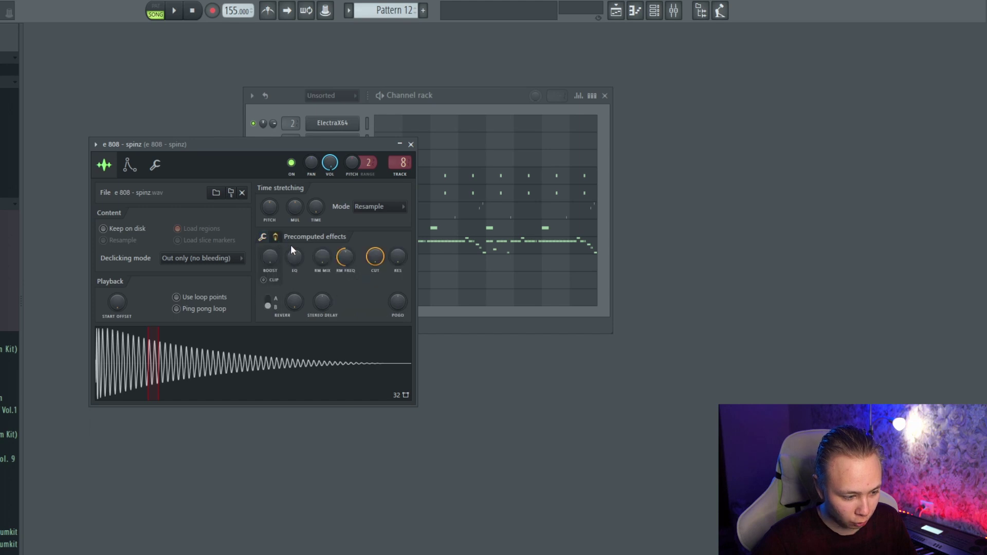
pyautogui.click(332, 245)
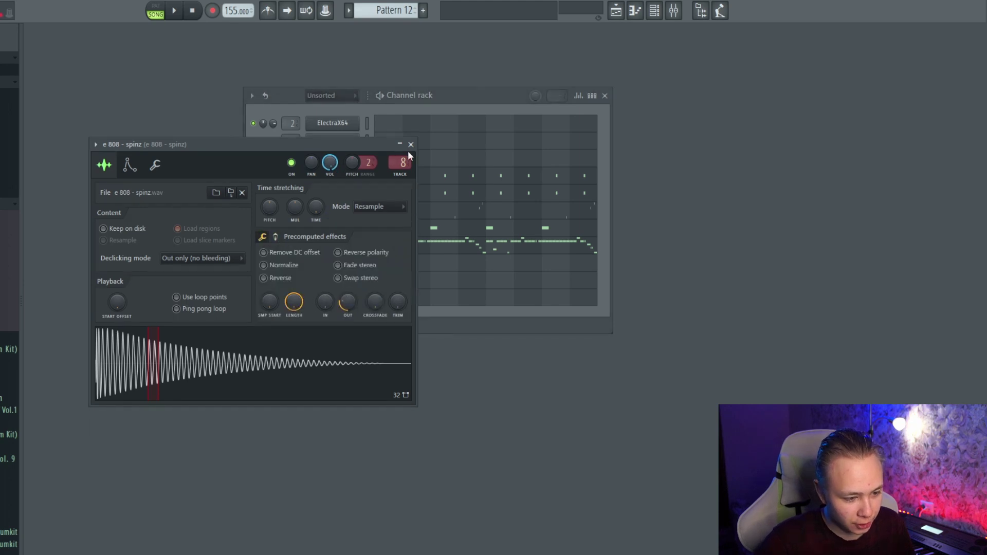
pyautogui.click(411, 145)
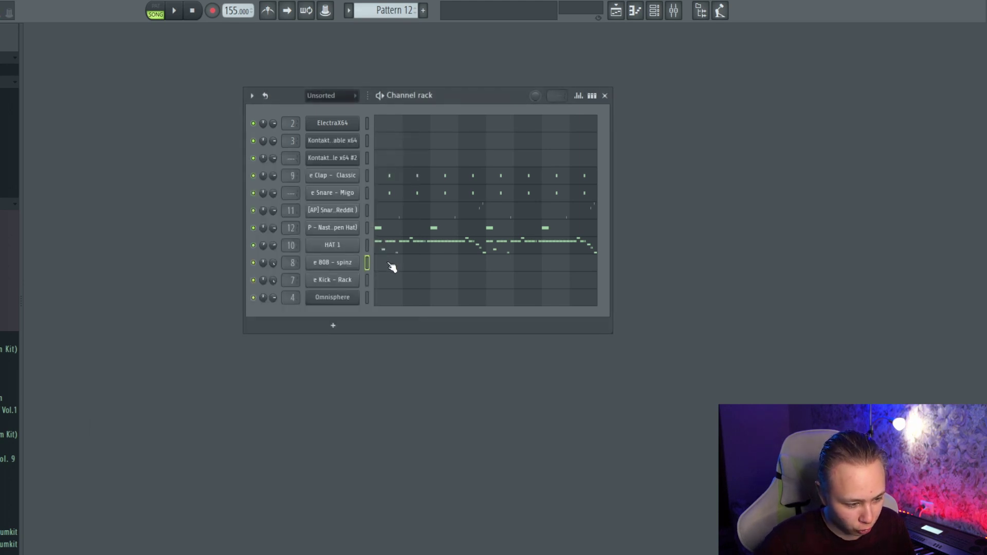
# Open the e 808 - spinz notes and place E5 hits in bar 1 on the first, fourth and eighth eighth notes during playback.
pyautogui.click(389, 264)
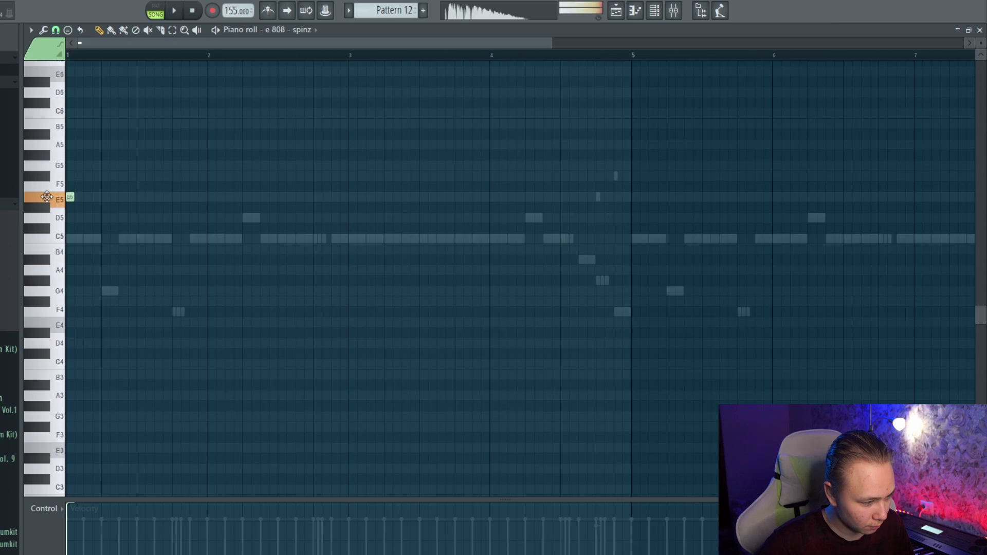
pyautogui.scroll(2, 177, 248)
pyautogui.press('space')
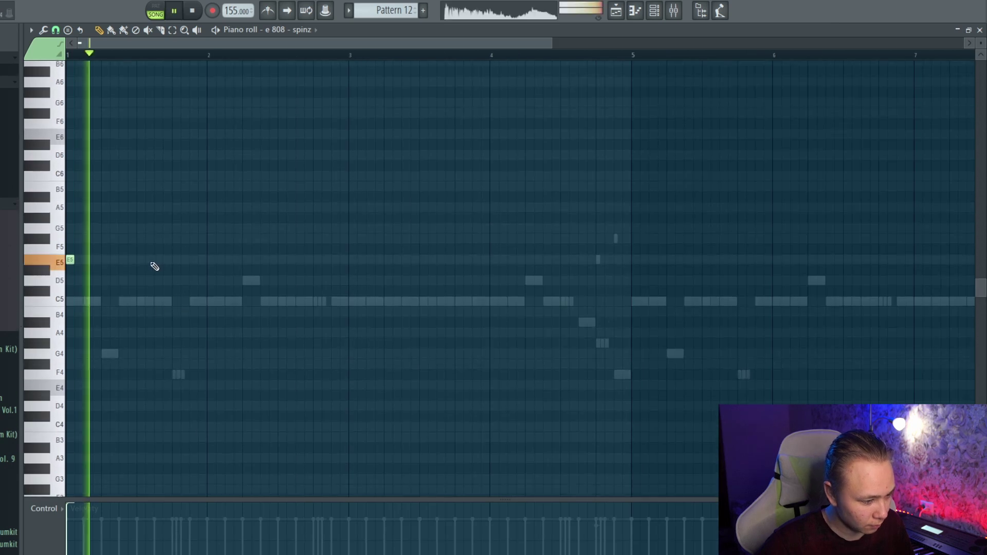
pyautogui.press('space')
pyautogui.press('space')
pyautogui.click(121, 261)
pyautogui.click(194, 261)
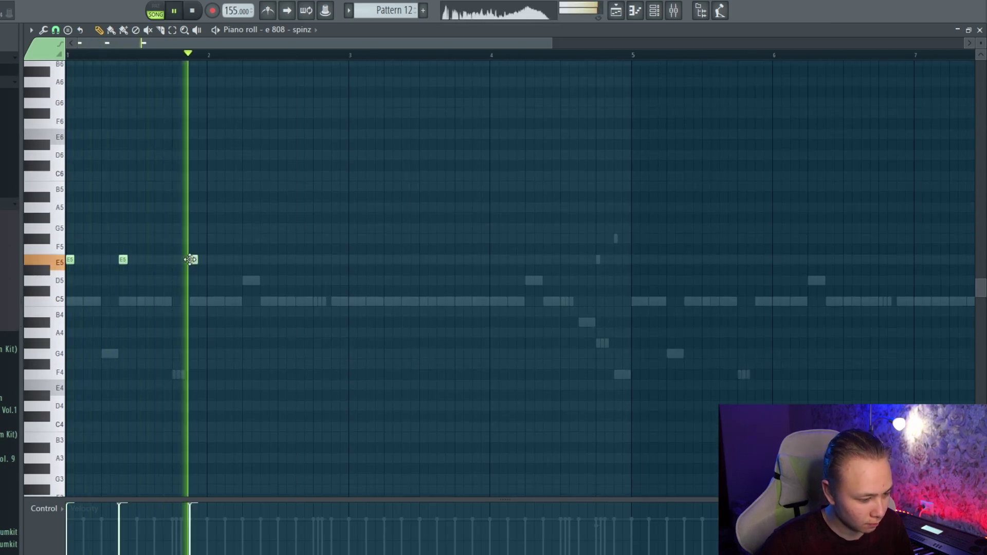
# Add 808 hits at E5 on beat 2 and the last eighth of bar 2, and on the downbeat of bar 3.
pyautogui.click(246, 260)
pyautogui.click(334, 259)
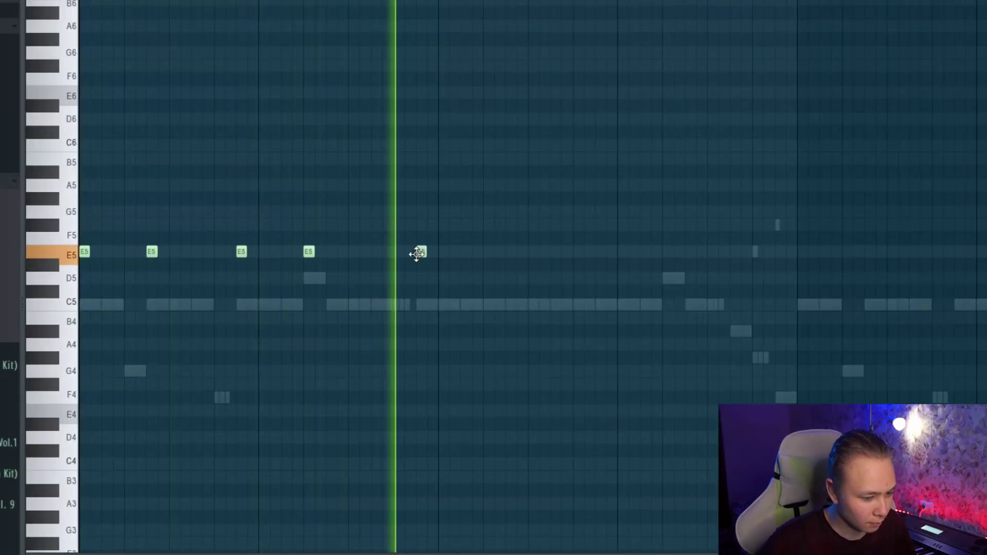
pyautogui.click(351, 259)
pyautogui.click(523, 251)
pyautogui.rightClick(522, 252)
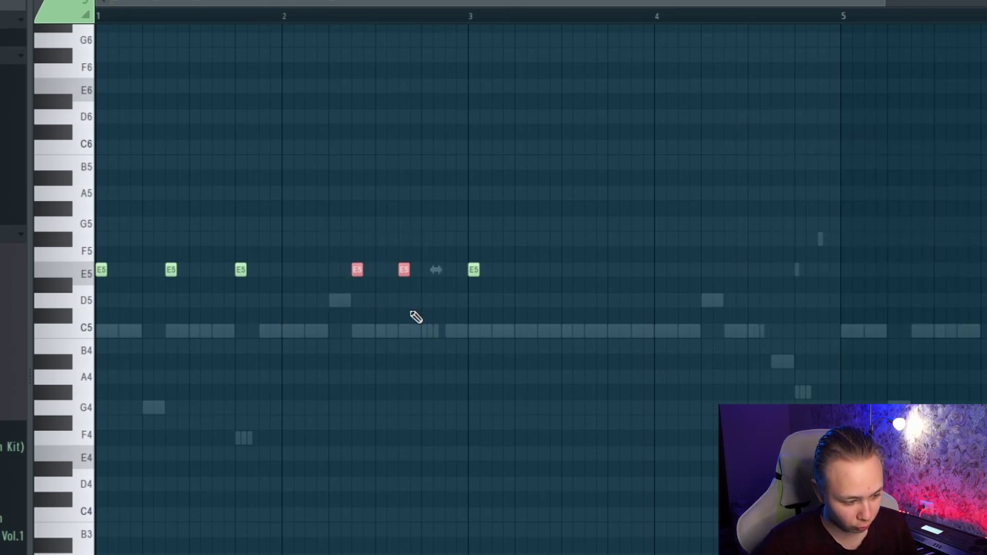
# Clear the extra bar 2 hits and place E5 808 hits on bar 2's beat 2 and last eighth, and bar 3's fourth and last eighths.
pyautogui.rightClick(276, 229)
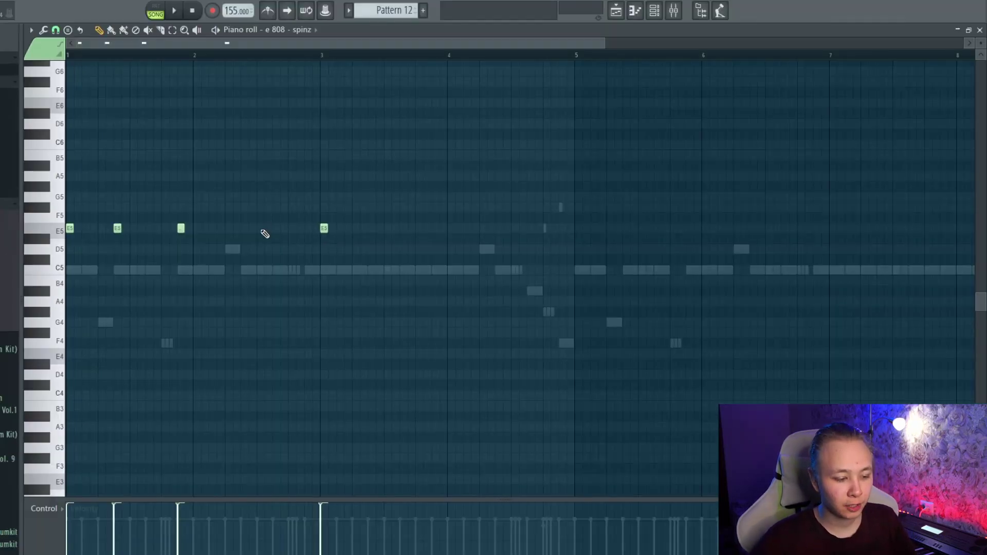
pyautogui.click(228, 228)
pyautogui.press('space')
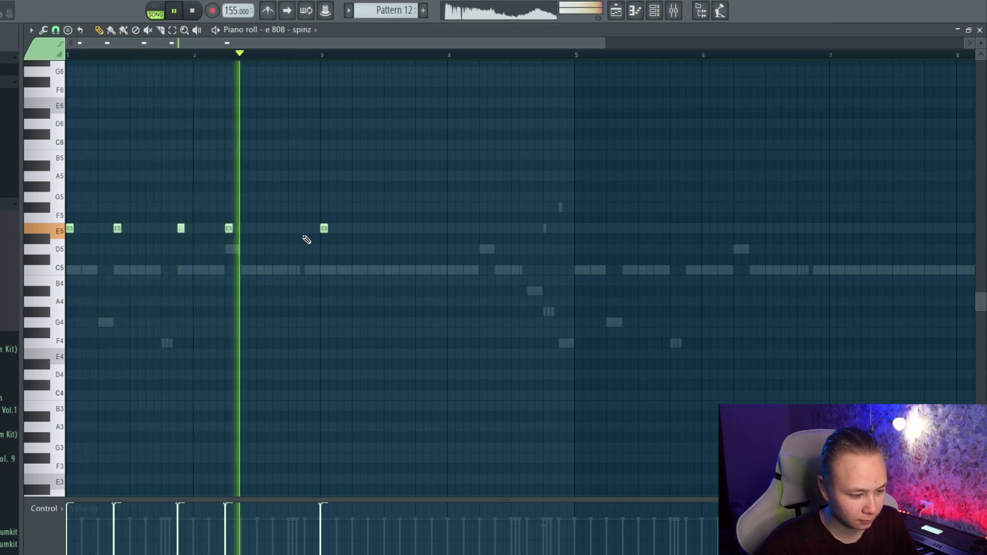
pyautogui.click(307, 229)
pyautogui.click(372, 228)
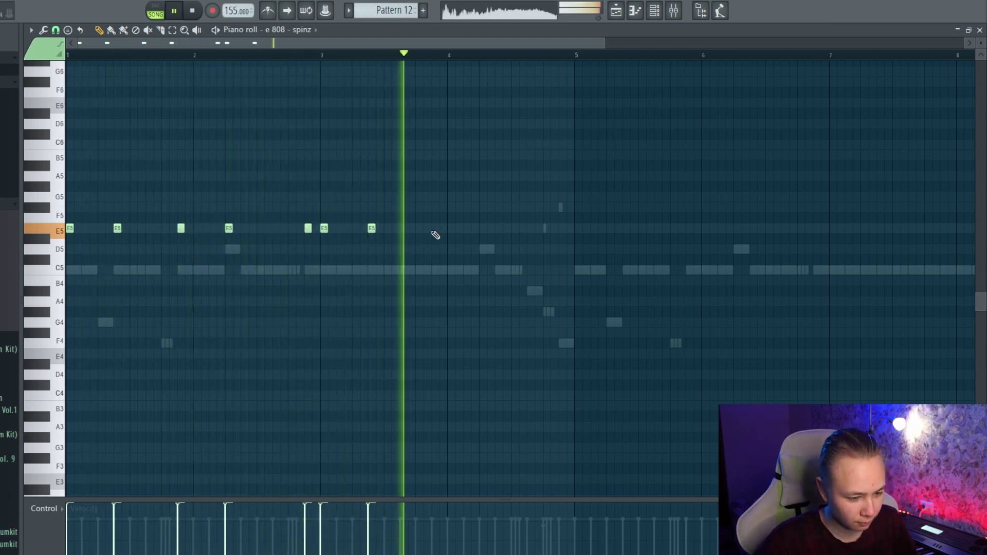
pyautogui.click(435, 228)
# Add two 808 hits in bar 4, on beat 2 and the sixth eighth, and set both to B5.
pyautogui.click(481, 228)
pyautogui.press('space')
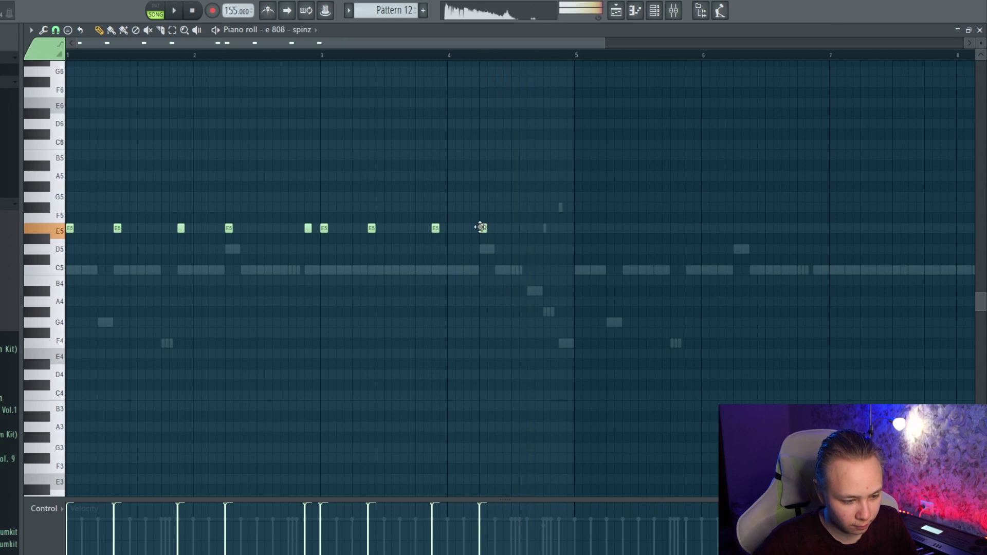
pyautogui.moveTo(520, 228); pyautogui.dragTo(528, 228)
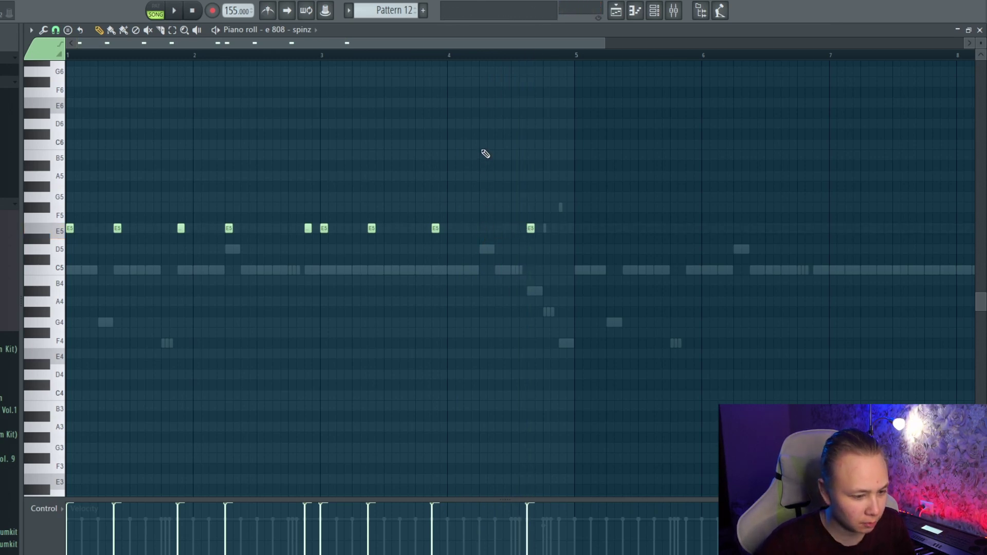
pyautogui.click(482, 187)
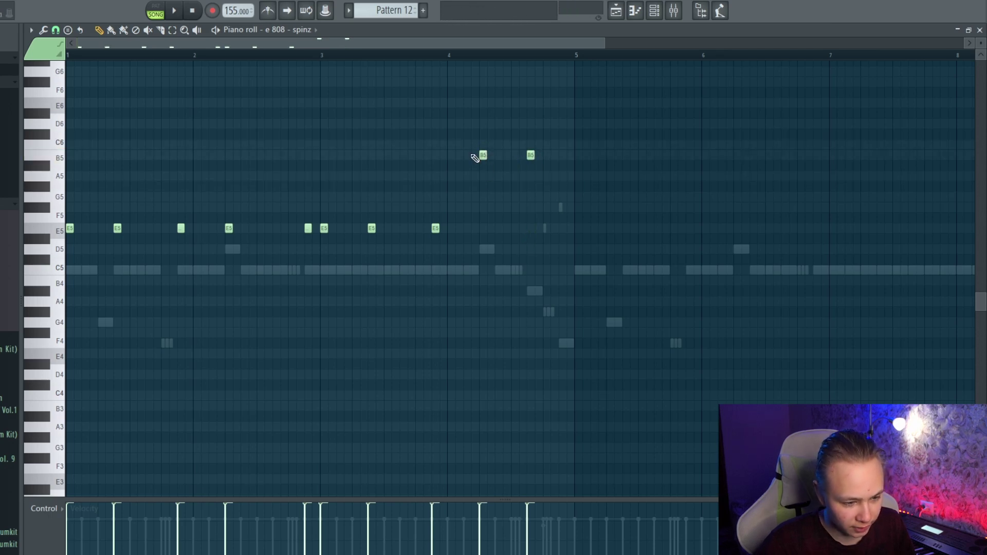
# Duplicate the four-bar 808 pattern into bars 5 to 8, lowering the E5 hits to C5 in bars 5–6 and B4 in bar 7.
pyautogui.hscroll(2, 448, 205)
pyautogui.hotkey('ctrl', 'b')
pyautogui.scroll(-2, 410, 186)
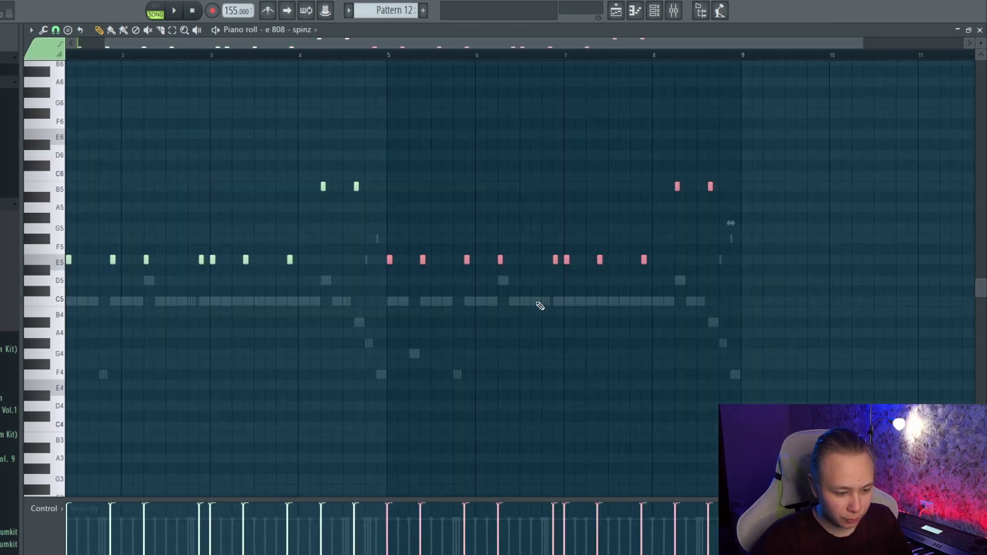
pyautogui.moveTo(389, 260); pyautogui.dragTo(391, 305)
pyautogui.moveTo(567, 337); pyautogui.dragTo(764, 167)
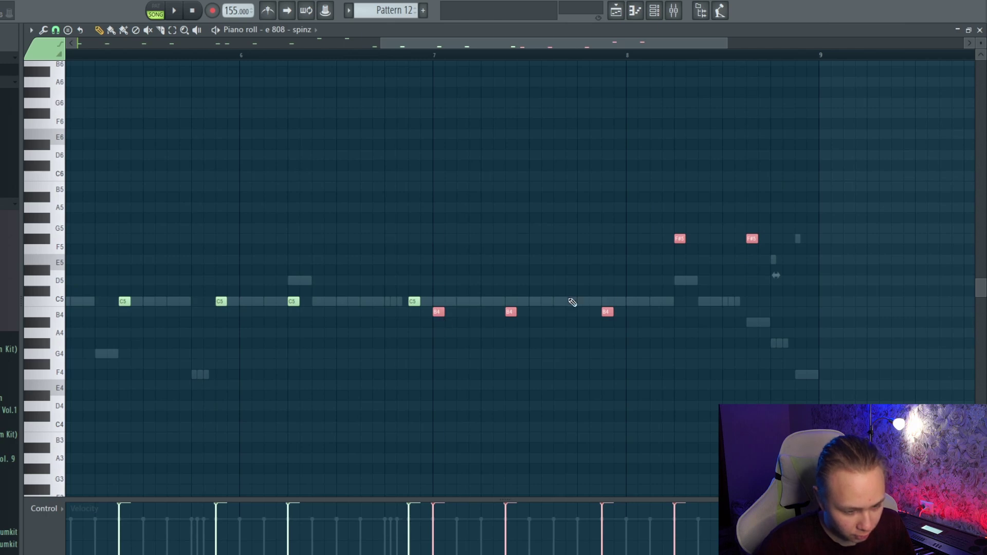
# Transpose the two 808 hits in bar 8 to B5 during playback.
pyautogui.moveTo(659, 254); pyautogui.dragTo(800, 234)
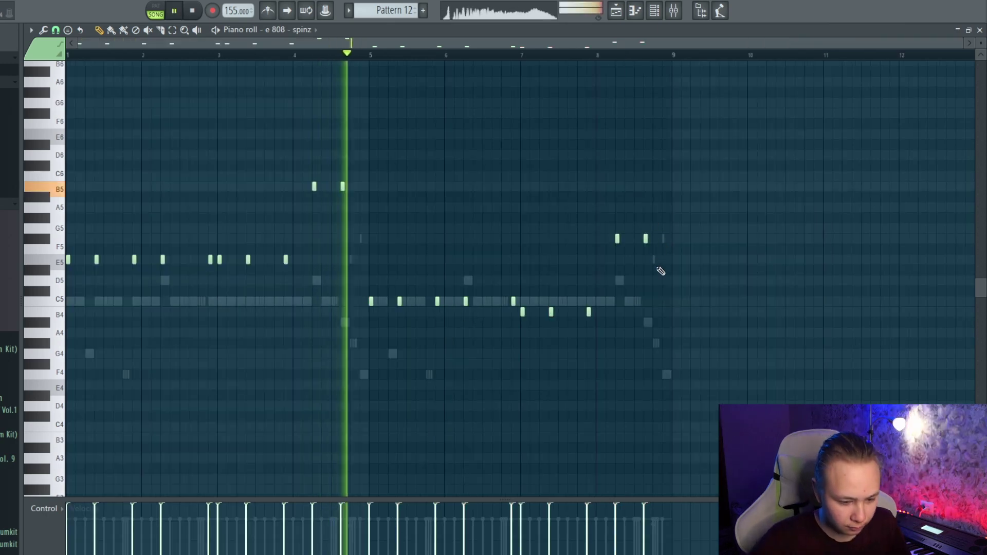
pyautogui.scroll(3, 661, 271)
pyautogui.moveTo(496, 233); pyautogui.dragTo(635, 245)
pyautogui.scroll(-3, 615, 312)
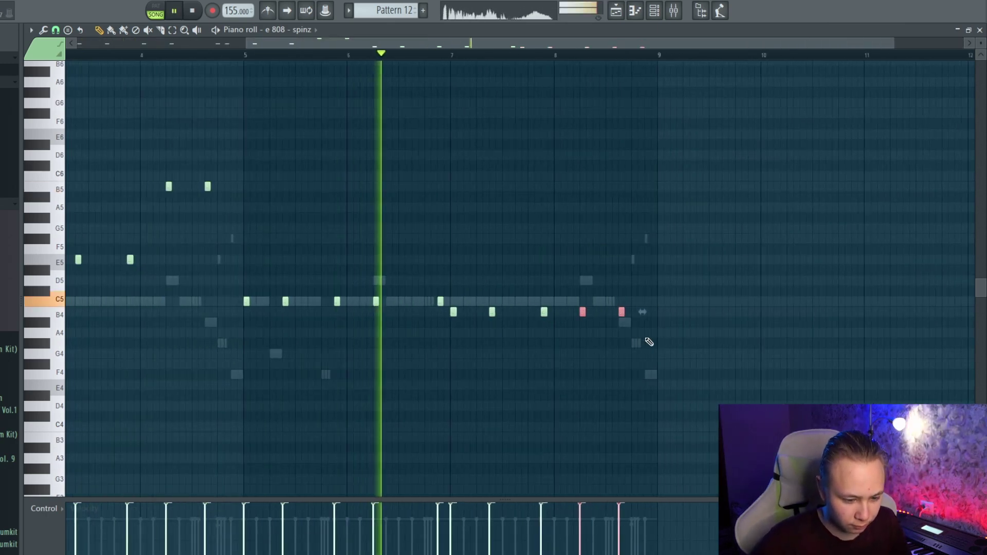
pyautogui.hotkey('ctrl', 'Up')
pyautogui.click(634, 186)
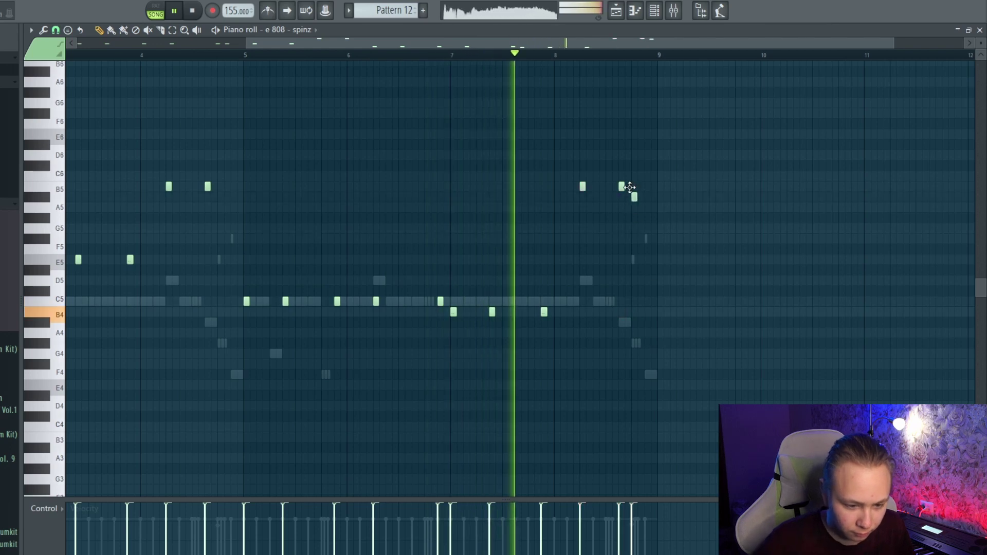
pyautogui.click(640, 186)
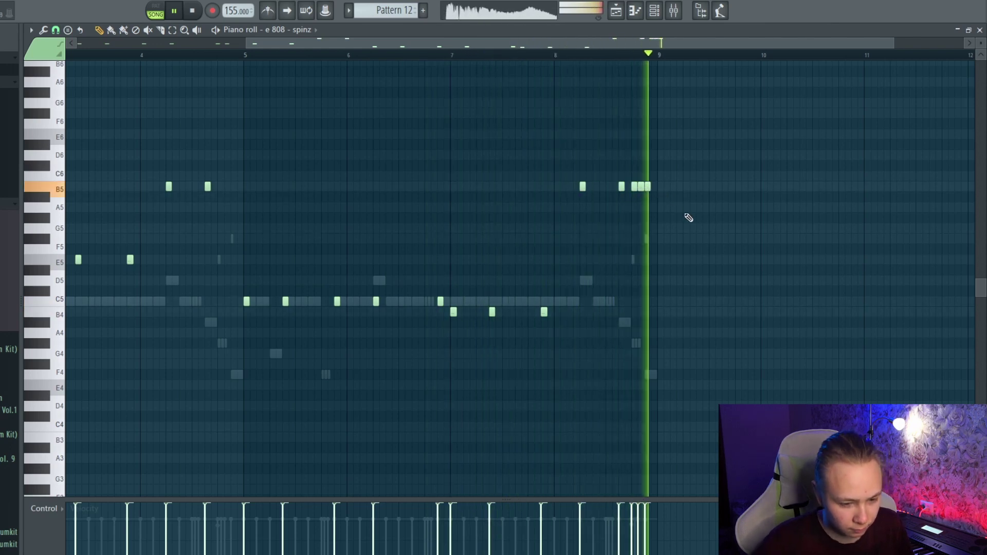
pyautogui.keyDown('ctrl'); pyautogui.scroll(3, 681, 214); pyautogui.keyUp('ctrl')
pyautogui.keyDown('ctrl'); pyautogui.scroll(2, 581, 190); pyautogui.keyUp('ctrl')
pyautogui.press('space')
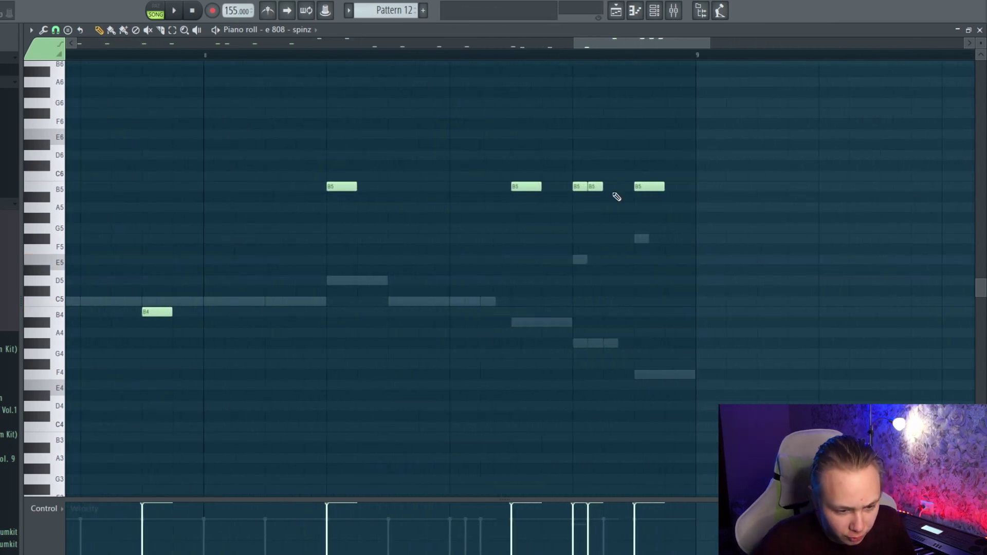
pyautogui.keyDown('ctrl'); pyautogui.moveTo(568, 172); pyautogui.dragTo(637, 198); pyautogui.keyUp('ctrl')
pyautogui.press('Delete')
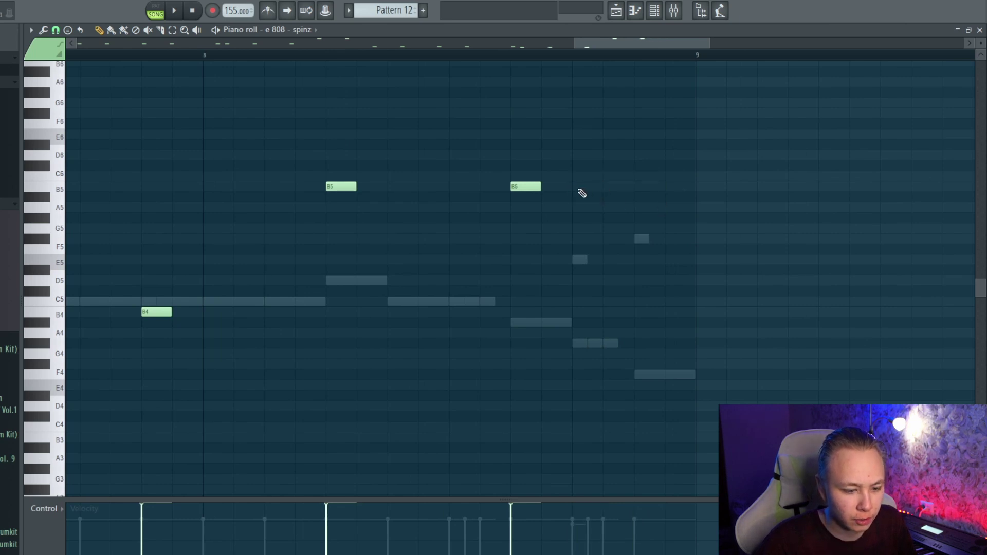
# End bar 8 with 808 hits at B5 on beat 4 and C6 on the last eighth, and play the beat.
pyautogui.click(577, 187)
pyautogui.click(641, 176)
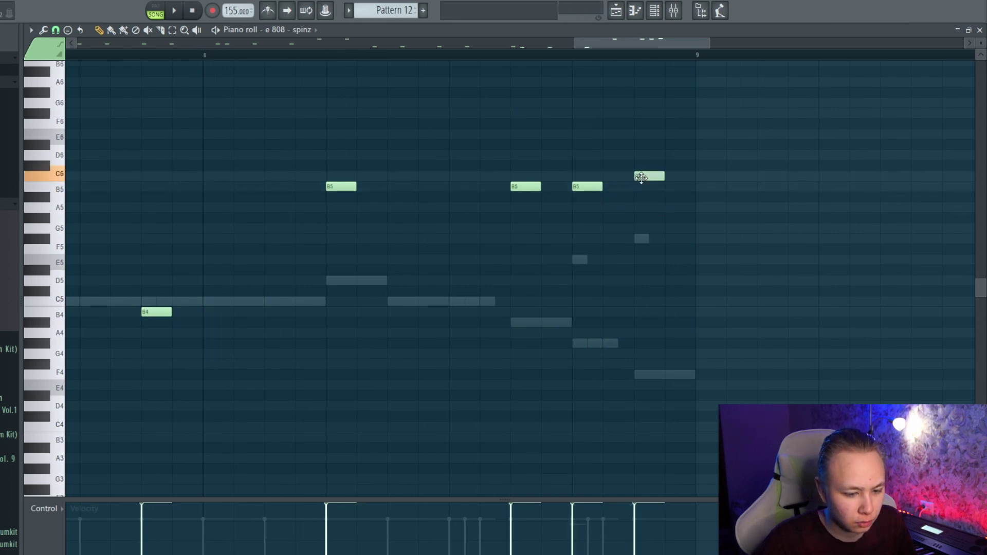
pyautogui.keyDown('ctrl'); pyautogui.scroll(-5, 653, 176); pyautogui.keyUp('ctrl')
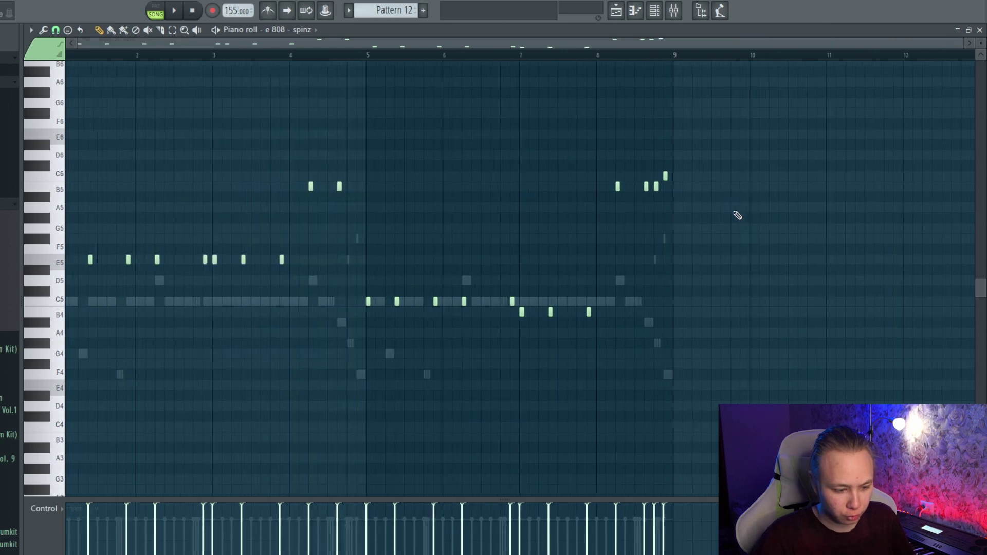
pyautogui.press('space')
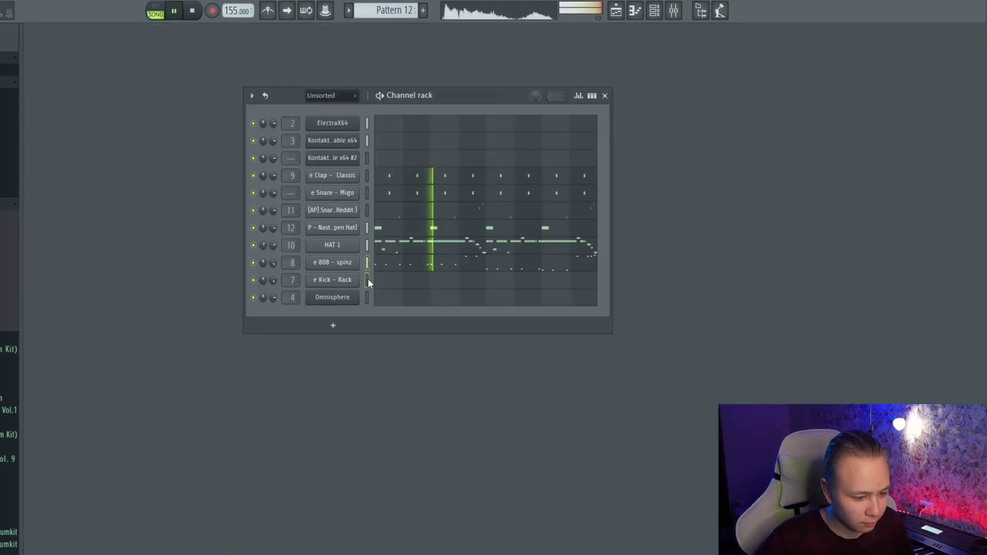
# Copy the e 808 - spinz notes to e Kick - Rack, flatten them to a single key and lower all kicks to B4.
pyautogui.click(399, 286)
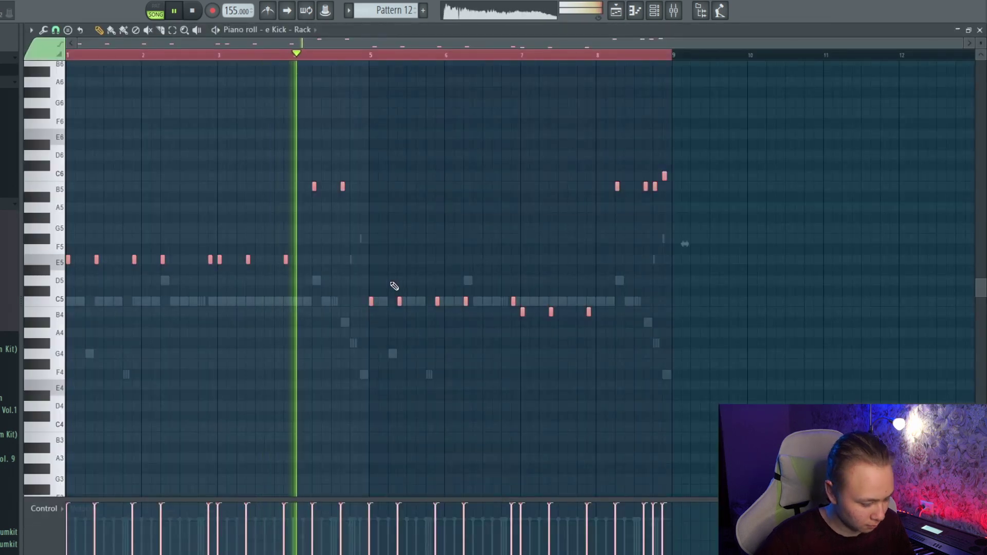
pyautogui.hotkey('alt', 'k')
pyautogui.click(576, 233)
pyautogui.hotkey('ctrl', 'd')
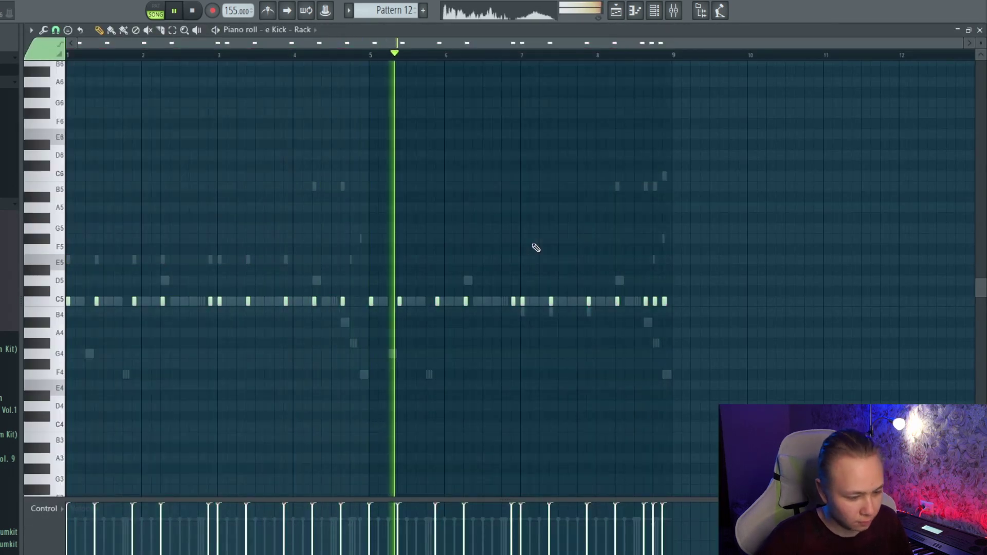
pyautogui.hotkey('shift', 'Down')
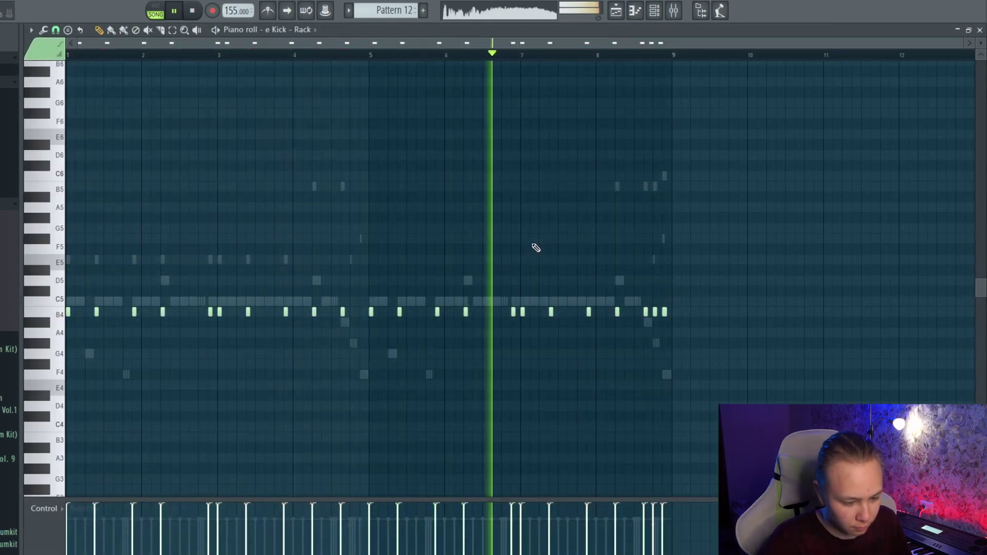
pyautogui.press('space')
# Review the Decapitator settings on the e 808 - spinz mixer track and close the plugin.
pyautogui.scroll(-3, 244, 295)
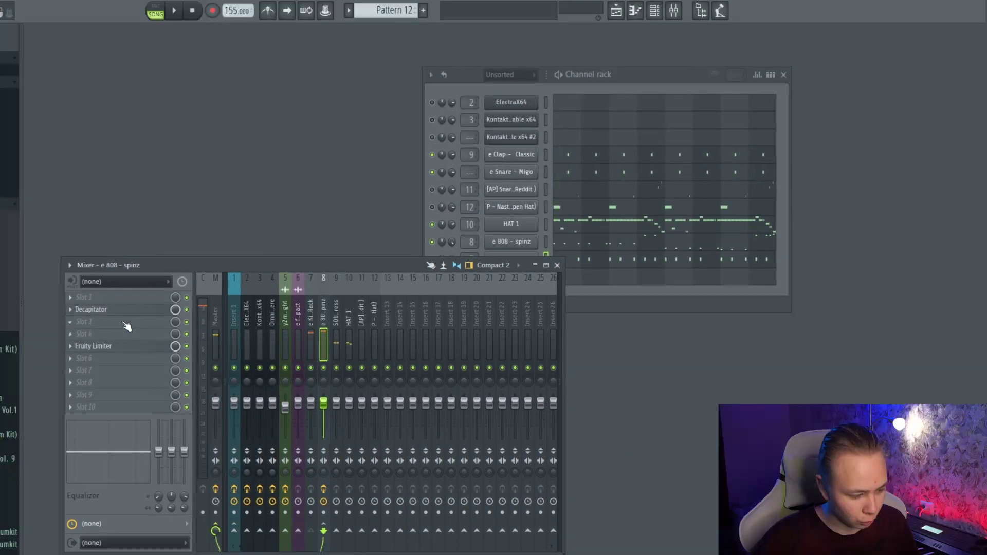
pyautogui.click(124, 310)
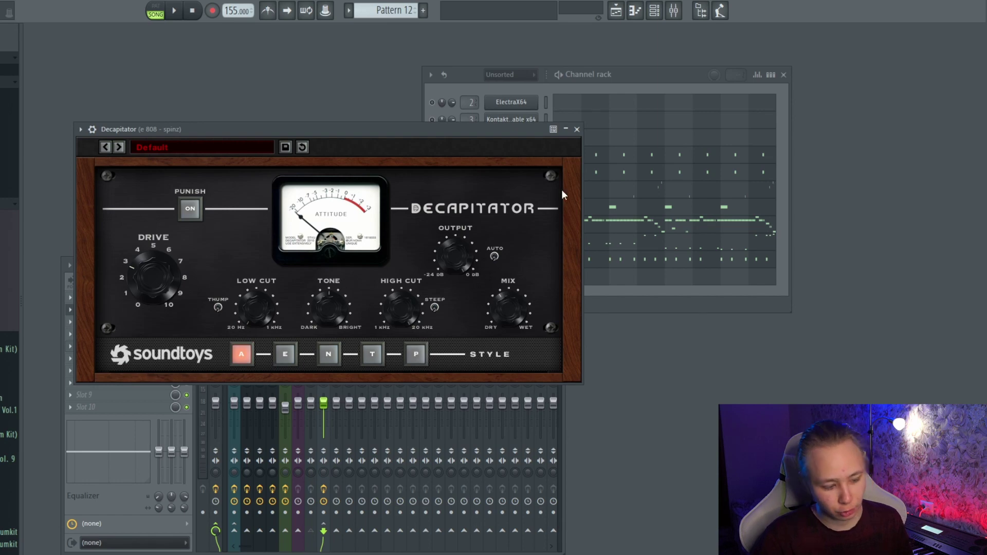
pyautogui.click(576, 129)
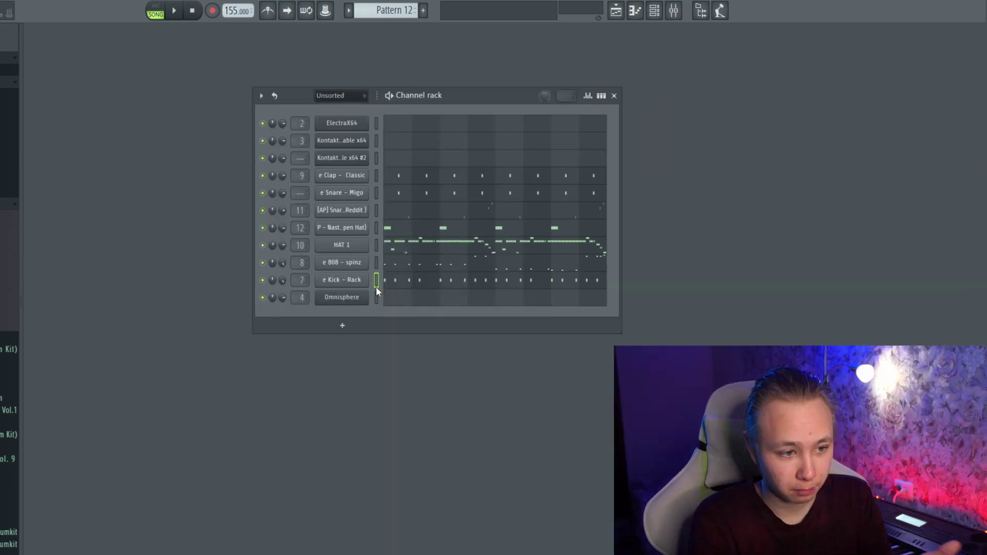
# Select the drum channels from e Clap - Classic through e Kick - Rack and show them over the playlist.
pyautogui.moveTo(376, 285); pyautogui.dragTo(376, 175)
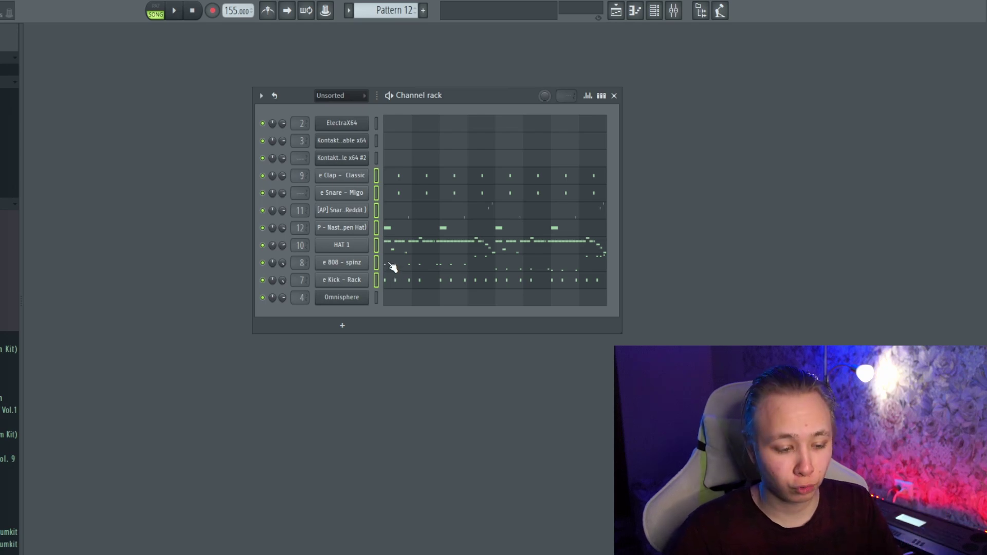
pyautogui.click(403, 253)
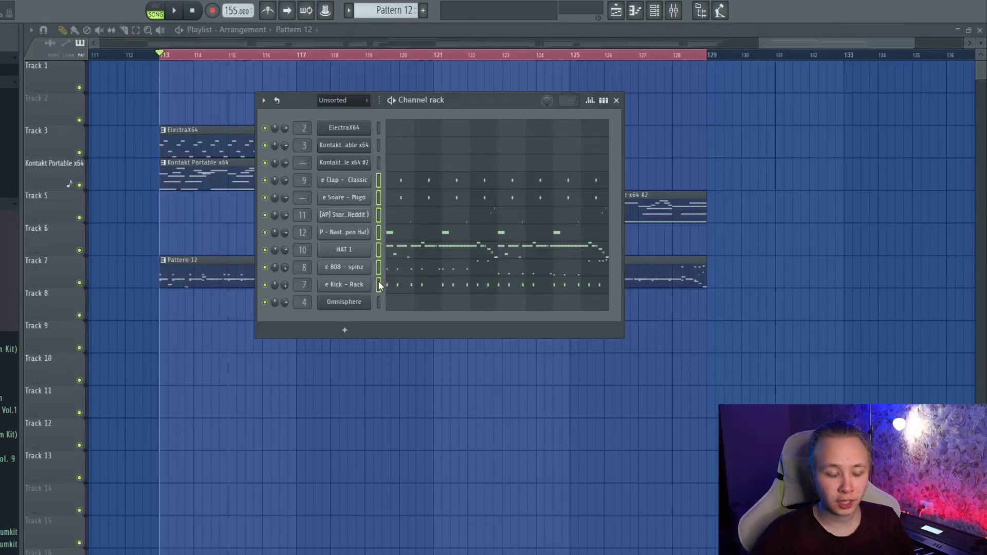
pyautogui.click(379, 163)
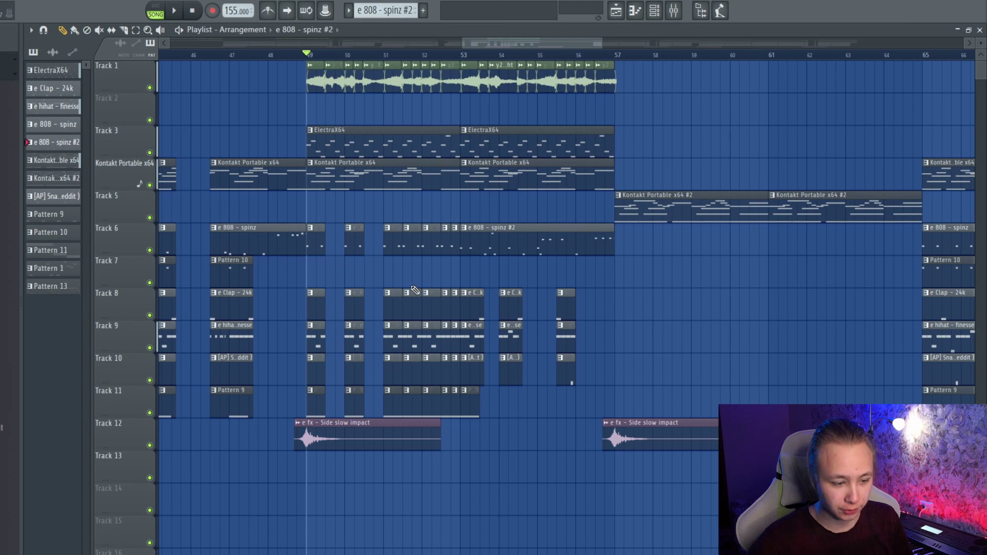
# Slice the 808, clap, hi-hat, snare and Pattern 9 clips on tracks 6 and 8–11 at the middle of bar 49.
pyautogui.press('space')
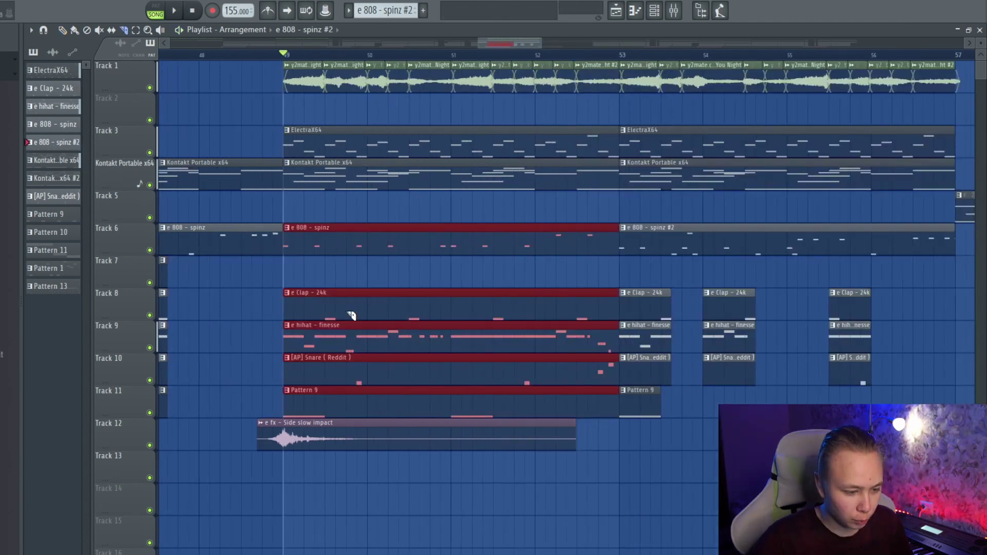
pyautogui.moveTo(335, 240); pyautogui.dragTo(332, 378)
pyautogui.moveTo(331, 412); pyautogui.dragTo(332, 411)
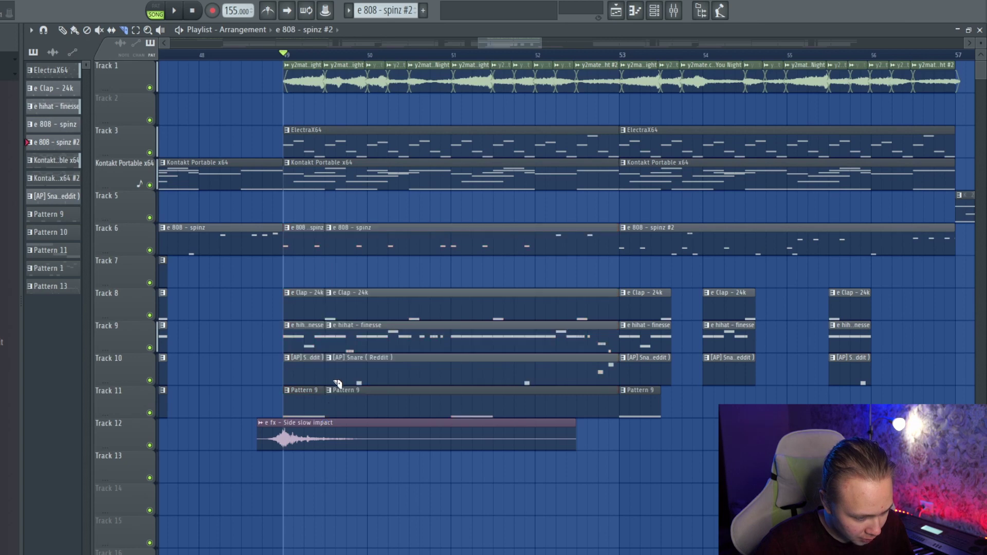
pyautogui.press('p')
# Remove the sliced remainder and copy the half-bar drum clips to the starts of bars 50 and 51, auditioning the result.
pyautogui.moveTo(367, 241)
pyautogui.mouseDown()
pyautogui.moveTo(351, 399)
pyautogui.moveTo(309, 235)
pyautogui.mouseUp()
pyautogui.moveTo(307, 238); pyautogui.dragTo(387, 241)
pyautogui.moveTo(388, 241); pyautogui.dragTo(474, 251)
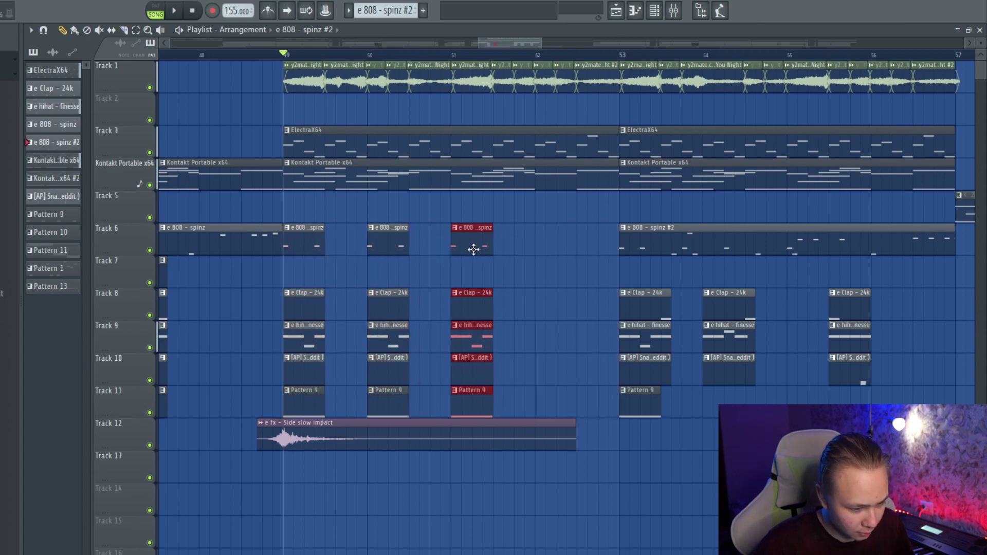
pyautogui.keyDown('ctrl'); pyautogui.click(536, 352); pyautogui.keyUp('ctrl')
pyautogui.press('space')
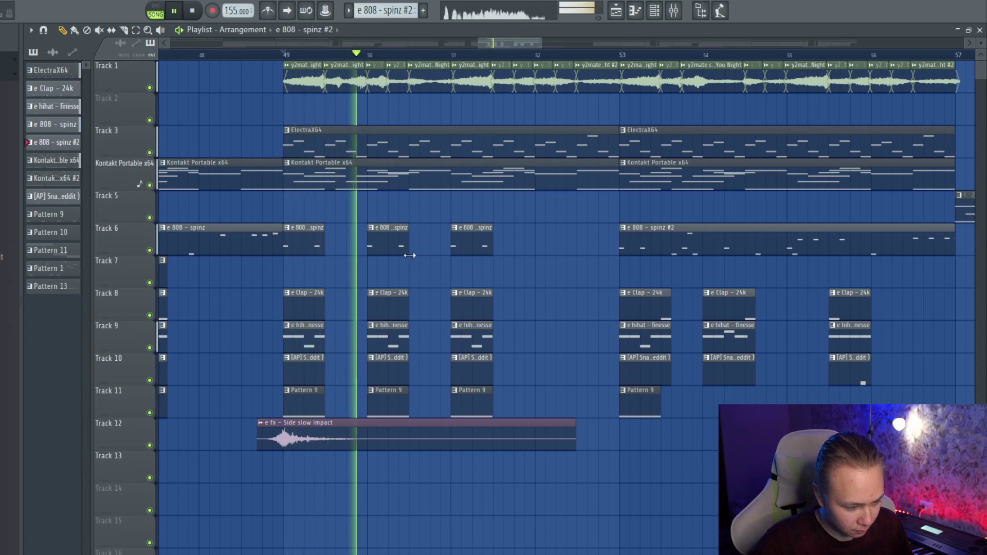
# Fill the rest of bars 51 and 52 with half-bar drum copies ending in two one-beat copies, and audition the stutter.
pyautogui.moveTo(483, 224); pyautogui.dragTo(478, 354)
pyautogui.moveTo(470, 248); pyautogui.dragTo(608, 245)
pyautogui.press('space')
pyautogui.press('space')
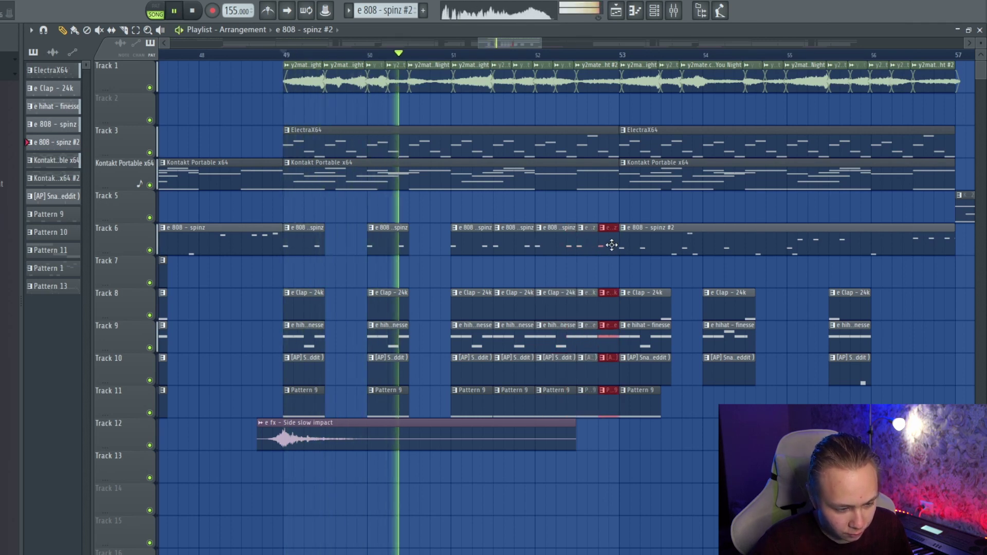
pyautogui.keyDown('ctrl'); pyautogui.click(576, 275); pyautogui.keyUp('ctrl')
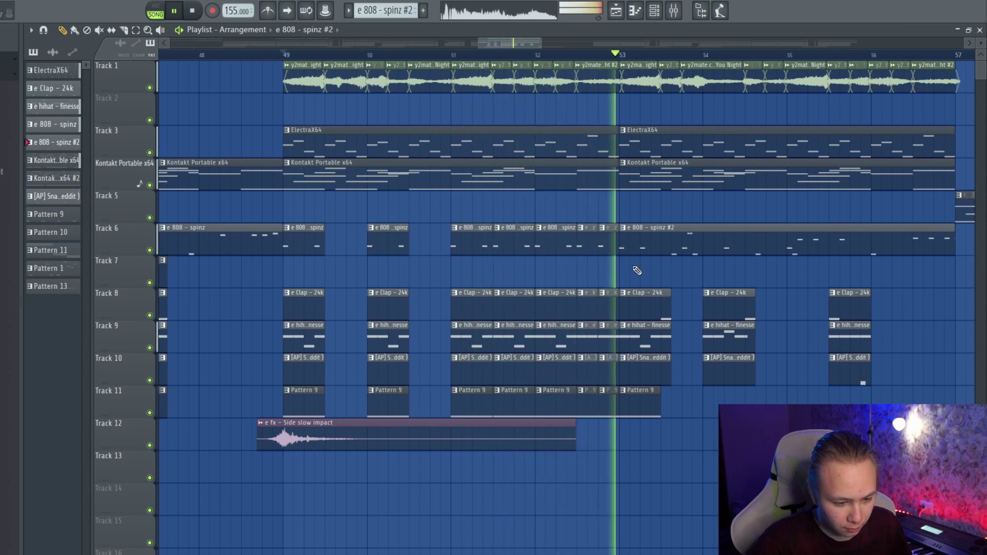
pyautogui.press('space')
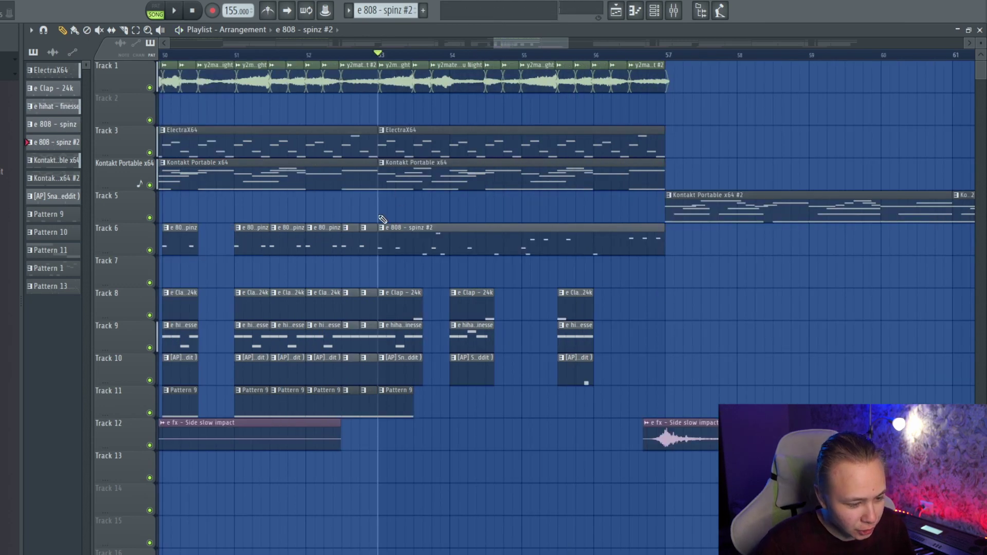
# Open the e 808 - spinz notes and review the properties of the E5 slide note in bar 1.
pyautogui.scroll(-3, 385, 240)
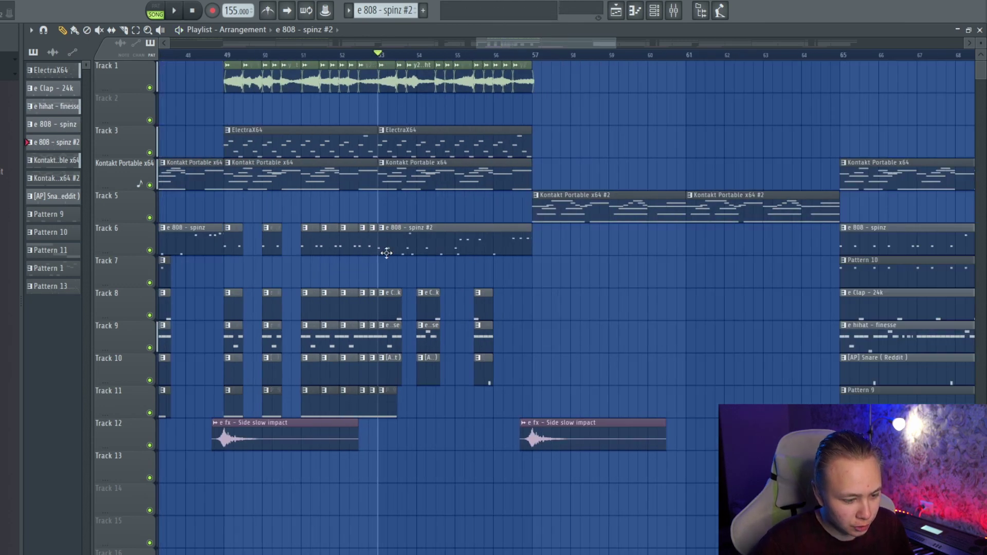
pyautogui.keyDown('ctrl'); pyautogui.click(414, 244); pyautogui.keyUp('ctrl')
pyautogui.scroll(3, 426, 262)
pyautogui.moveTo(368, 275); pyautogui.dragTo(599, 411)
pyautogui.doubleClick(447, 237)
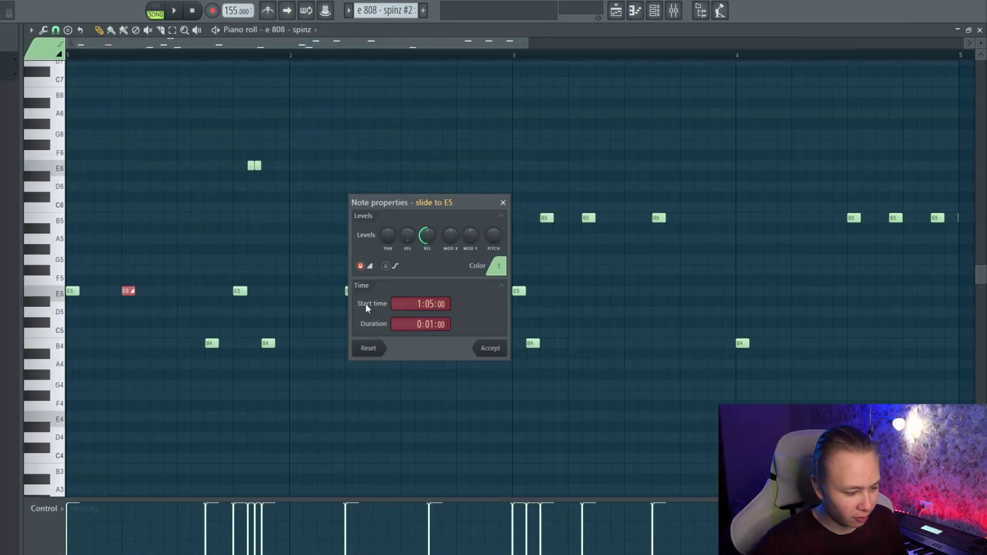
pyautogui.click(498, 354)
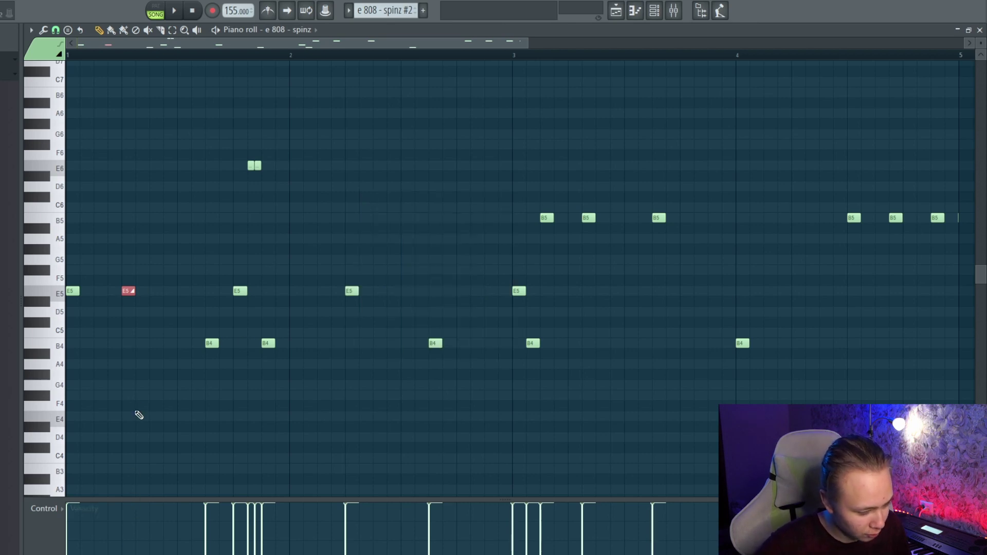
# Pick out the B4 notes and the E6 pair in bar 1, and shift the E6 pair down an octave and back up.
pyautogui.scroll(-2, 223, 281)
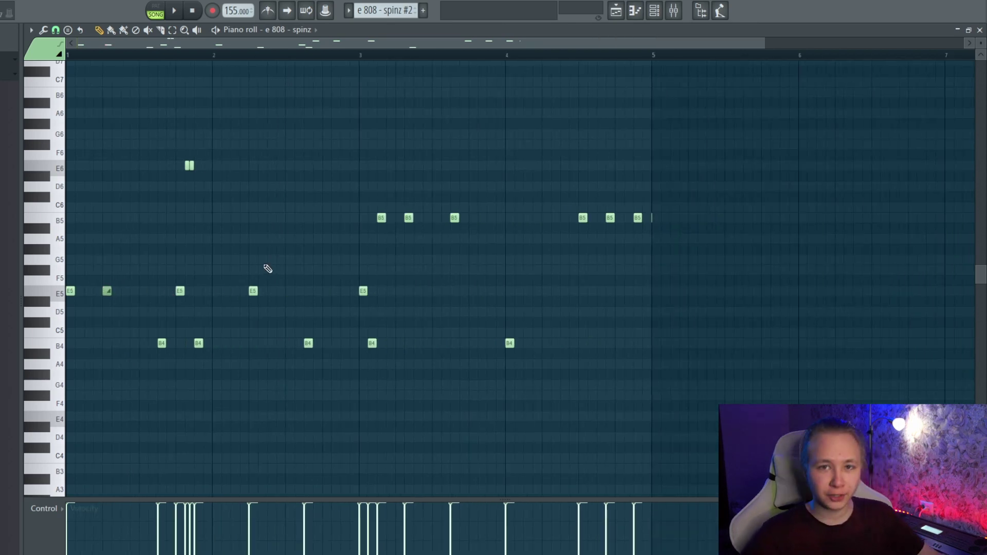
pyautogui.scroll(2, 264, 267)
pyautogui.keyDown('ctrl'); pyautogui.keyDown('shift'); pyautogui.click(250, 343); pyautogui.keyUp('shift'); pyautogui.keyUp('ctrl')
pyautogui.keyDown('ctrl'); pyautogui.keyDown('shift'); pyautogui.click(321, 344); pyautogui.keyUp('shift'); pyautogui.keyUp('ctrl')
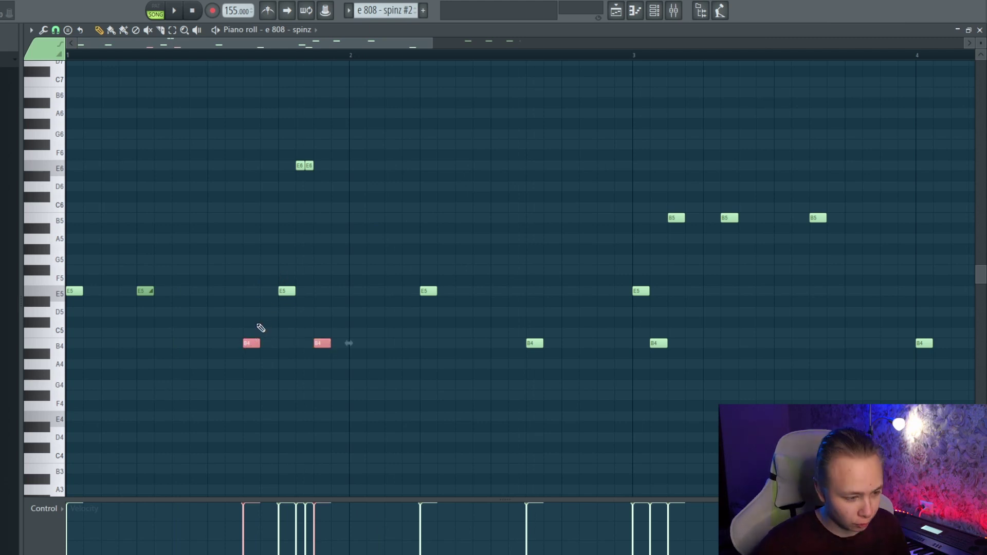
pyautogui.moveTo(287, 161); pyautogui.dragTo(318, 171)
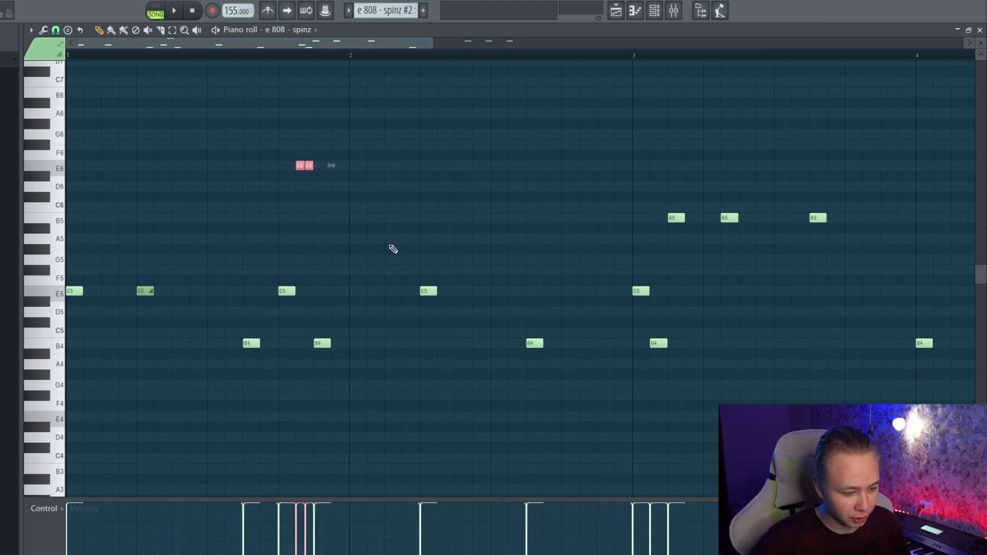
pyautogui.hotkey('ctrl', 'Down')
pyautogui.hotkey('ctrl', 'Up')
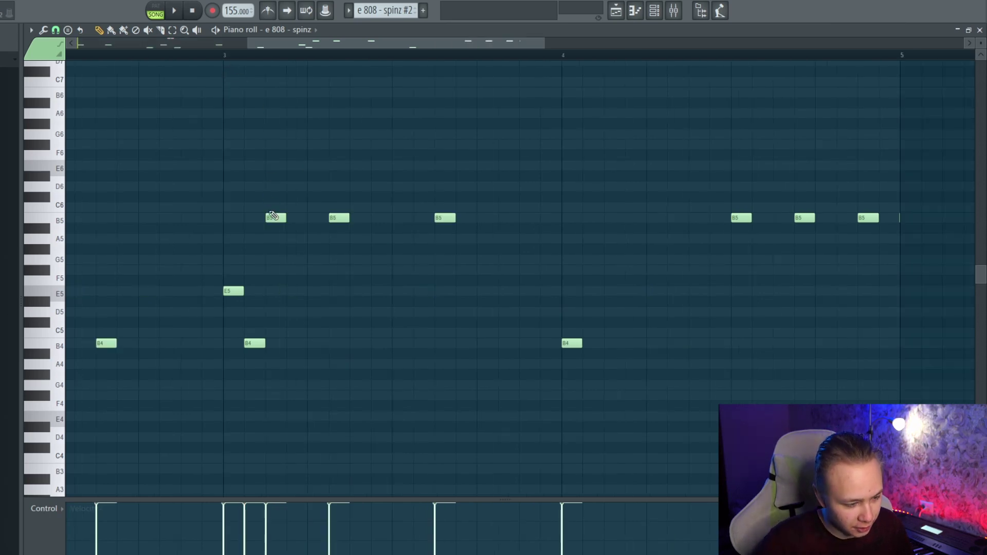
# Examine the high B5 notes in bars 3 and 4 and audition the 808 pattern.
pyautogui.moveTo(271, 212); pyautogui.dragTo(465, 222)
pyautogui.scroll(-2, 370, 256)
pyautogui.keyDown('ctrl'); pyautogui.click(438, 242); pyautogui.keyUp('ctrl')
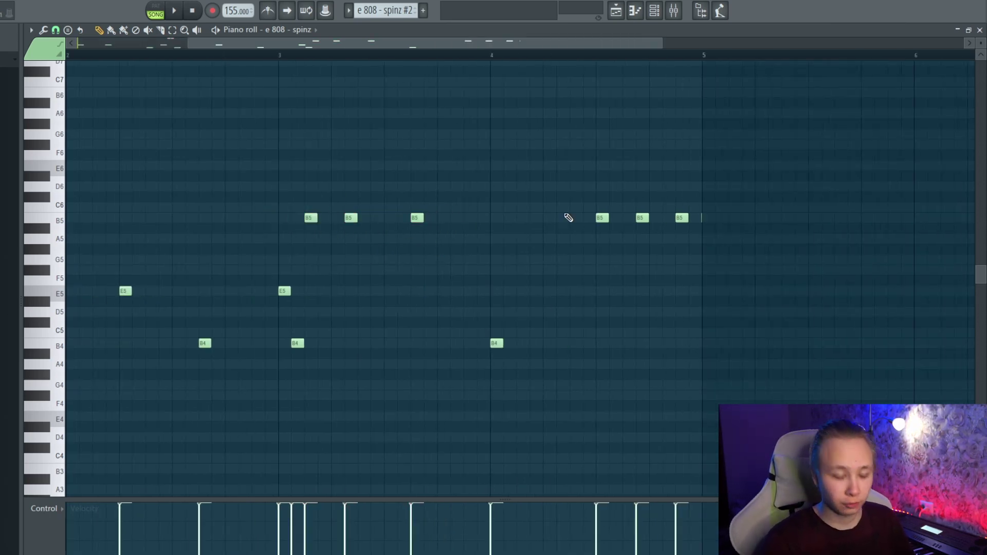
pyautogui.press('space')
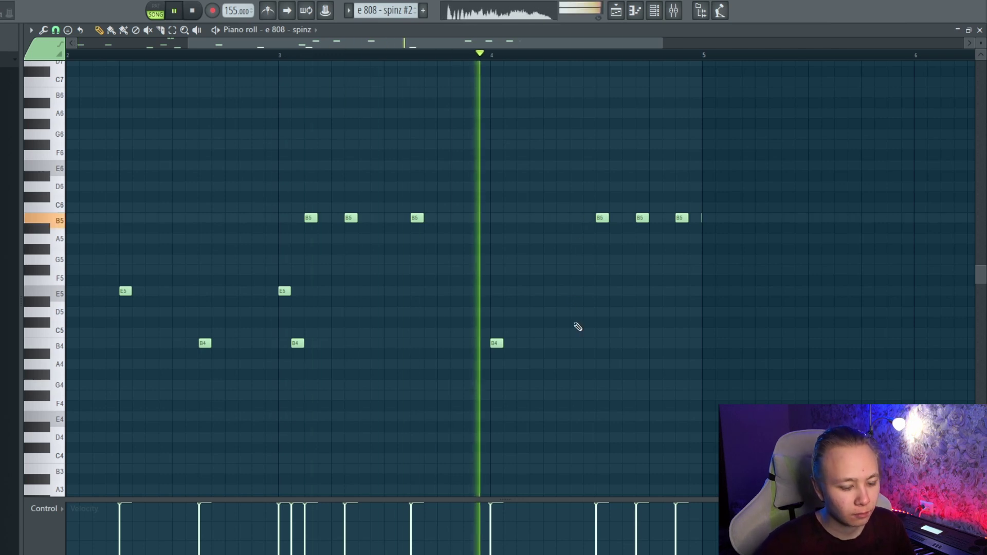
pyautogui.press('space')
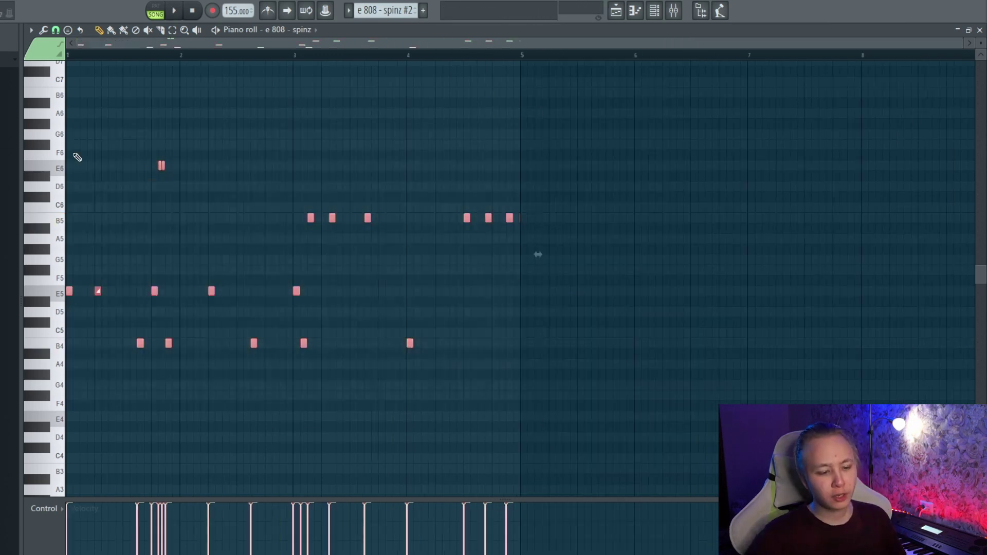
pyautogui.keyDown('ctrl'); pyautogui.click(350, 155); pyautogui.keyUp('ctrl')
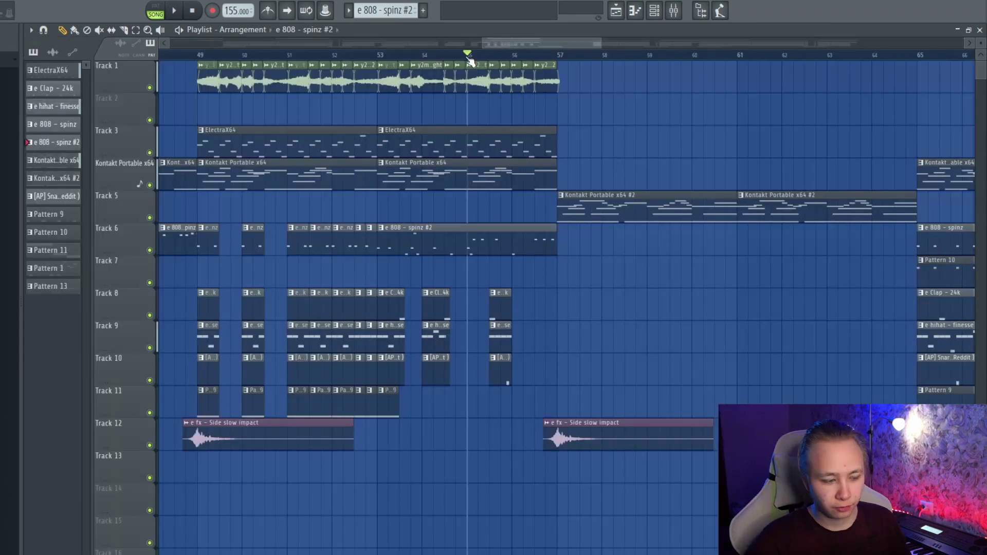
# Review the arrangement of bars 9 to 25, highlighting the clips after bar 9 and the track 1 sample at bar 17.
pyautogui.moveTo(469, 59); pyautogui.dragTo(383, 60)
pyautogui.scroll(-3, 480, 220)
pyautogui.click(498, 245)
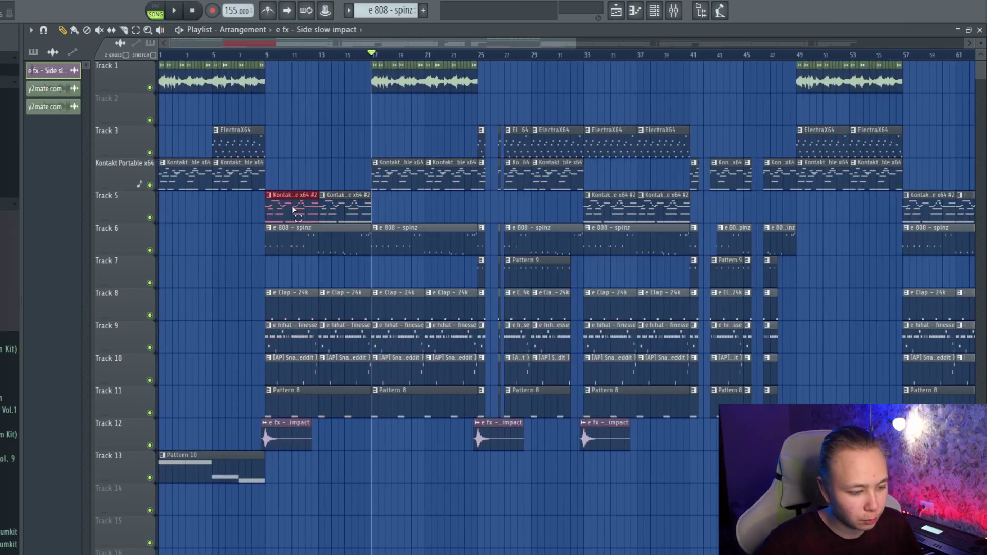
pyautogui.moveTo(286, 192); pyautogui.dragTo(379, 403)
pyautogui.click(388, 84)
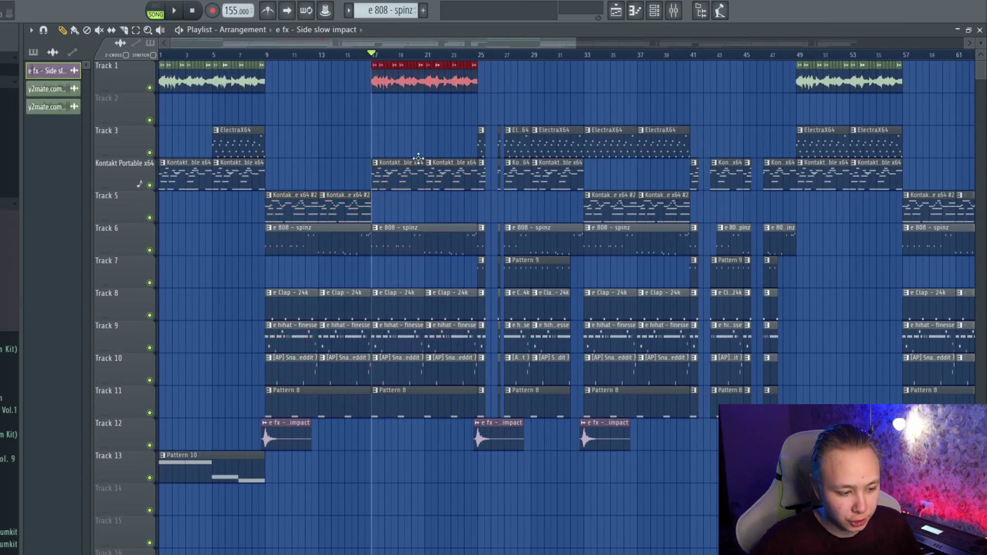
# Highlight the Pattern 9 clips on track 7 and the ElectraX64 clips on track 3 between bars 25 and 33.
pyautogui.scroll(2, 395, 173)
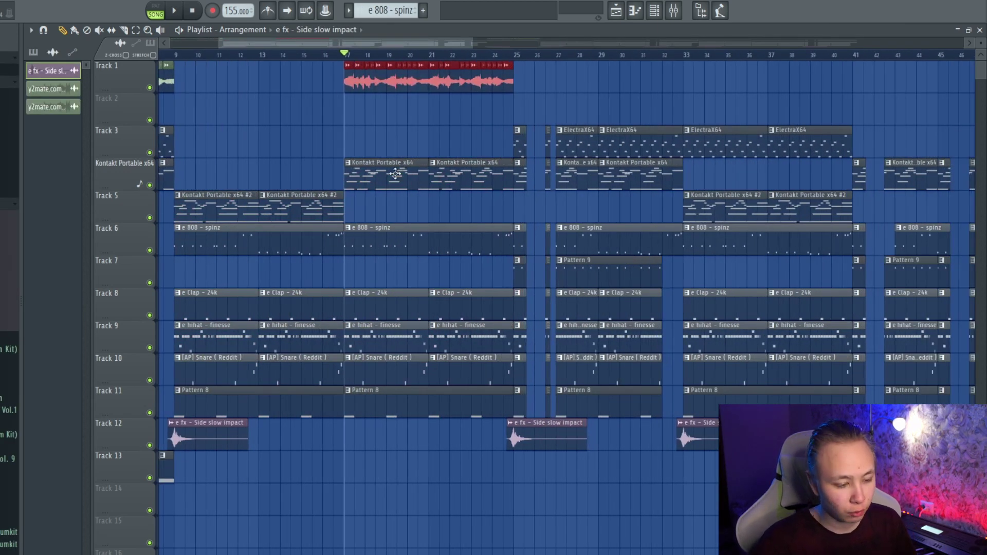
pyautogui.scroll(-2, 395, 174)
pyautogui.moveTo(412, 278); pyautogui.dragTo(473, 271)
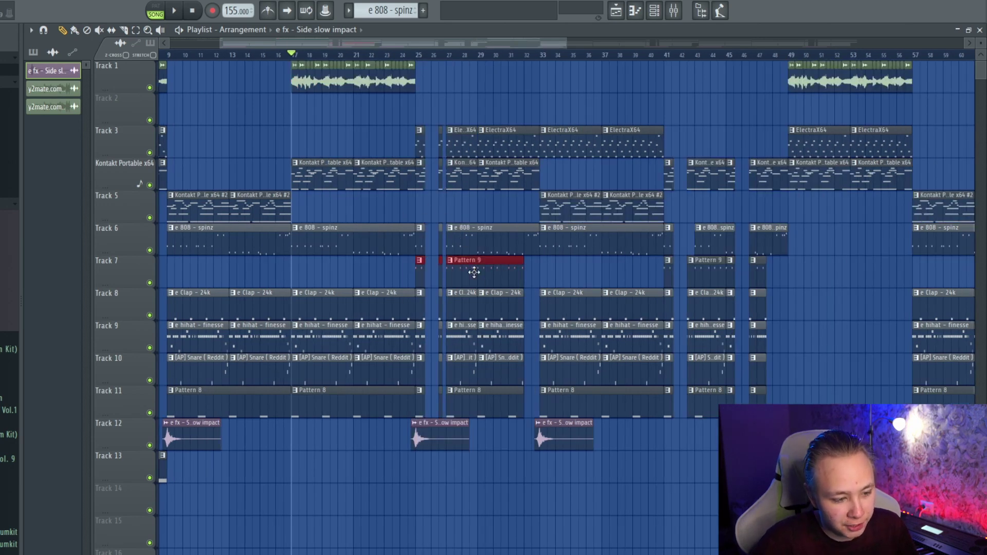
pyautogui.moveTo(410, 142); pyautogui.dragTo(502, 136)
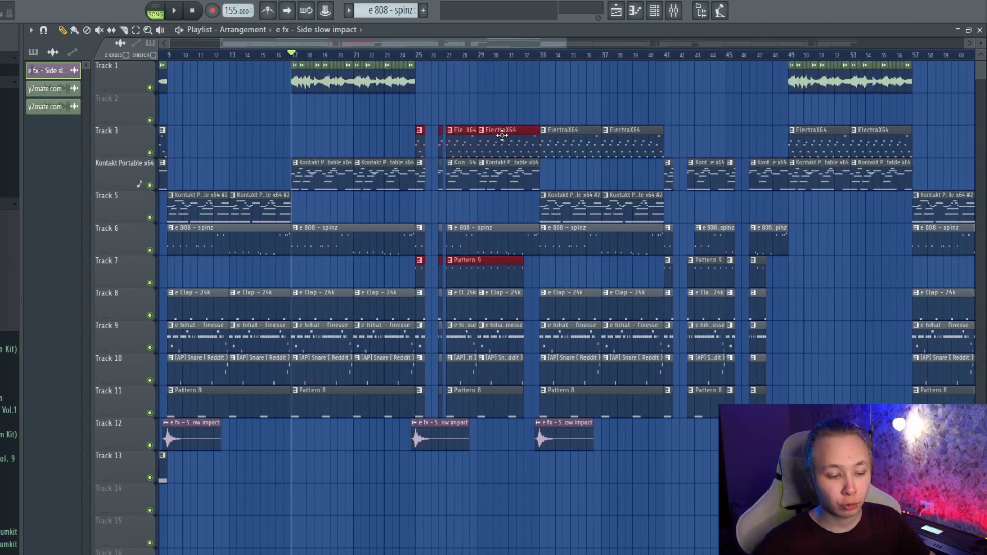
pyautogui.scroll(-3, 339, 160)
pyautogui.scroll(5, 363, 213)
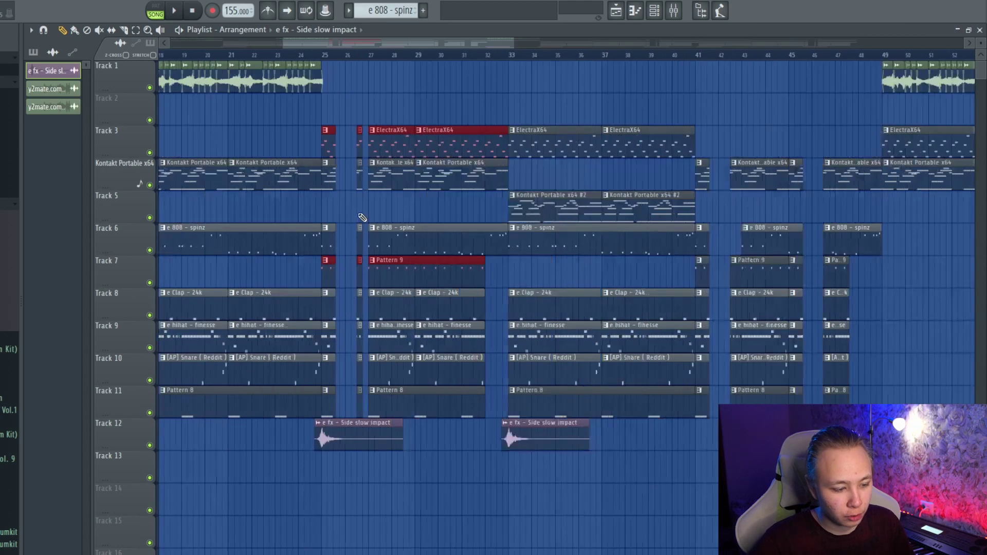
# Inspect the break after bar 25 and the ElectraX64 clips in bars 33 to 41, along with the overall arrangement.
pyautogui.moveTo(342, 143); pyautogui.dragTo(337, 401)
pyautogui.scroll(-2, 293, 381)
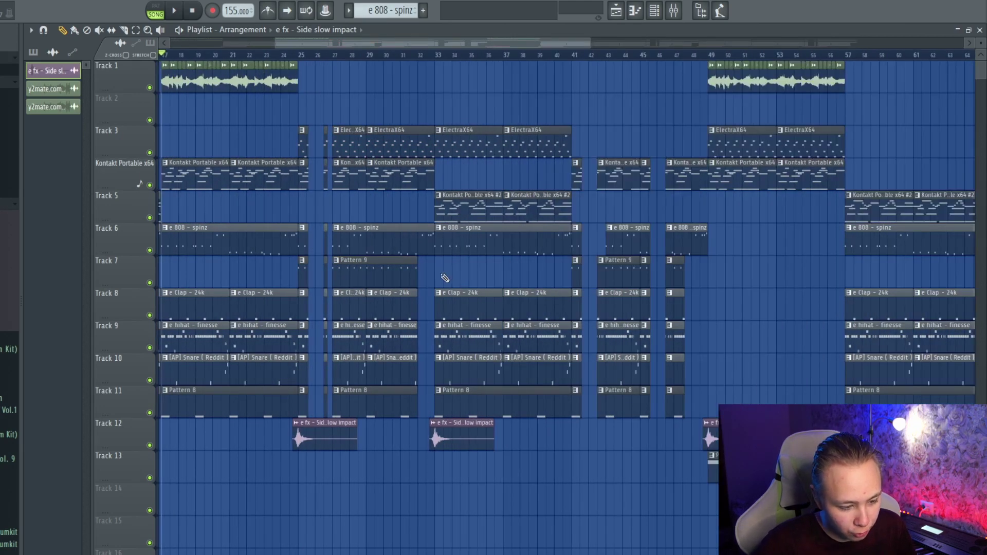
pyautogui.click(514, 156)
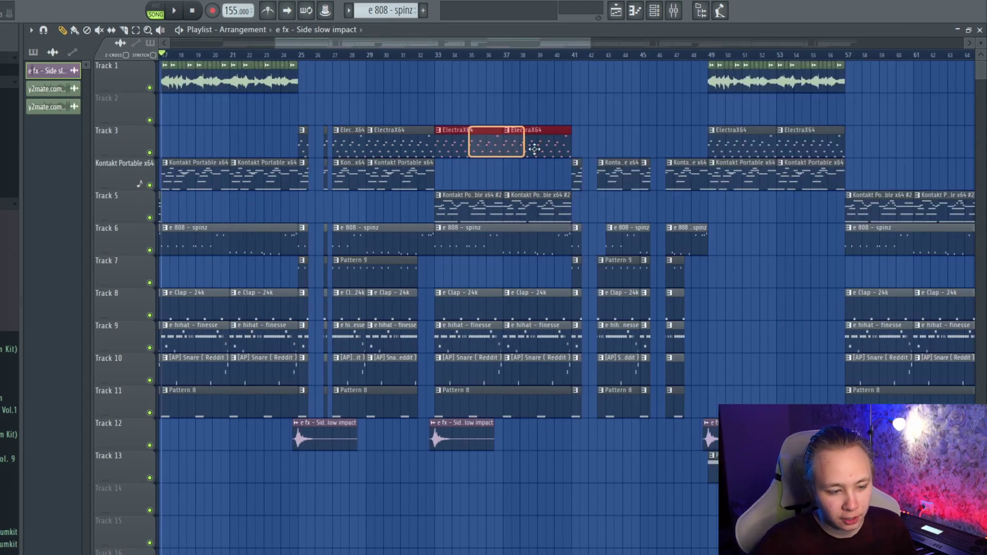
pyautogui.scroll(-4, 589, 229)
pyautogui.scroll(-2, 590, 229)
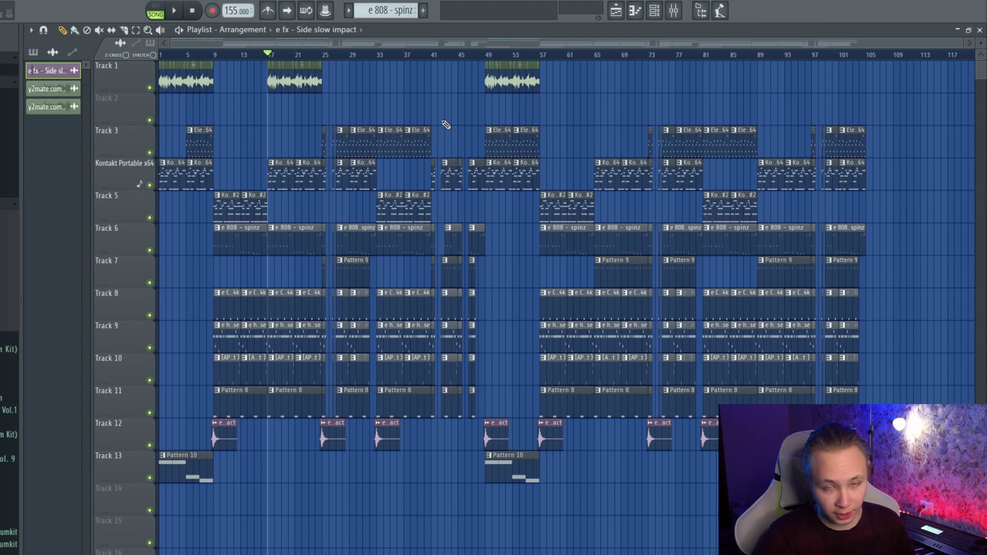
# Play the finished arrangement from bar 17 and follow it across the playlist.
pyautogui.scroll(6, 394, 106)
pyautogui.press('space')
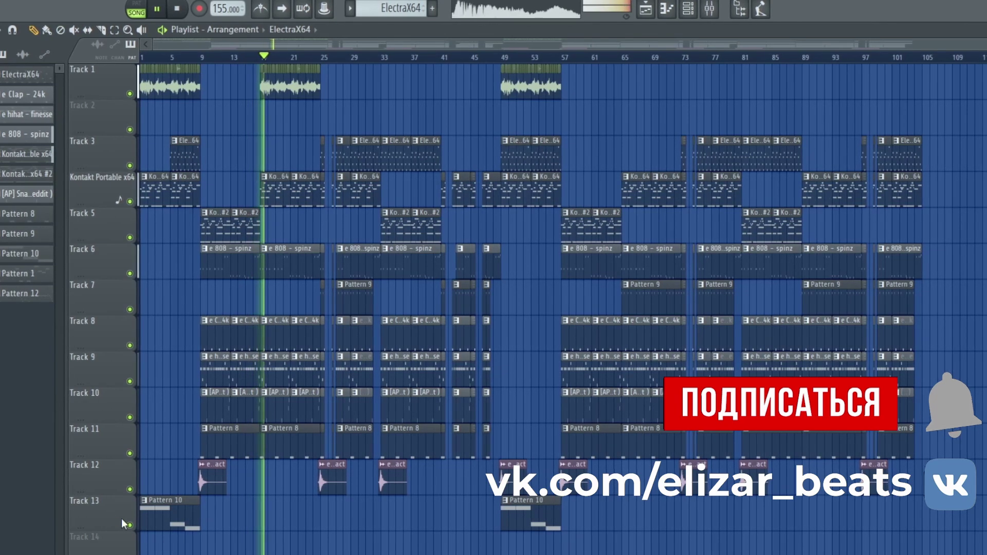
pyautogui.scroll(1, 100, 517)
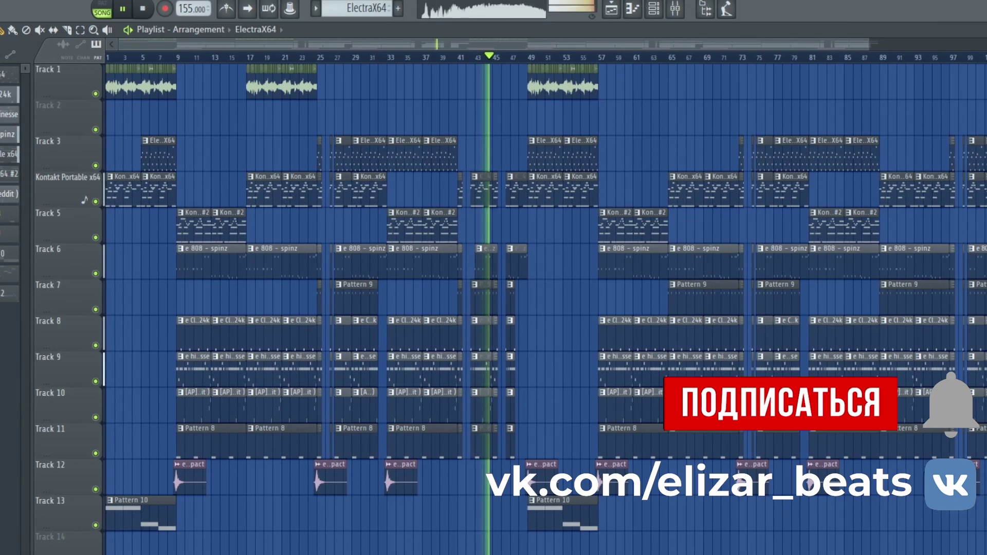
pyautogui.scroll(-1, 545, 309)
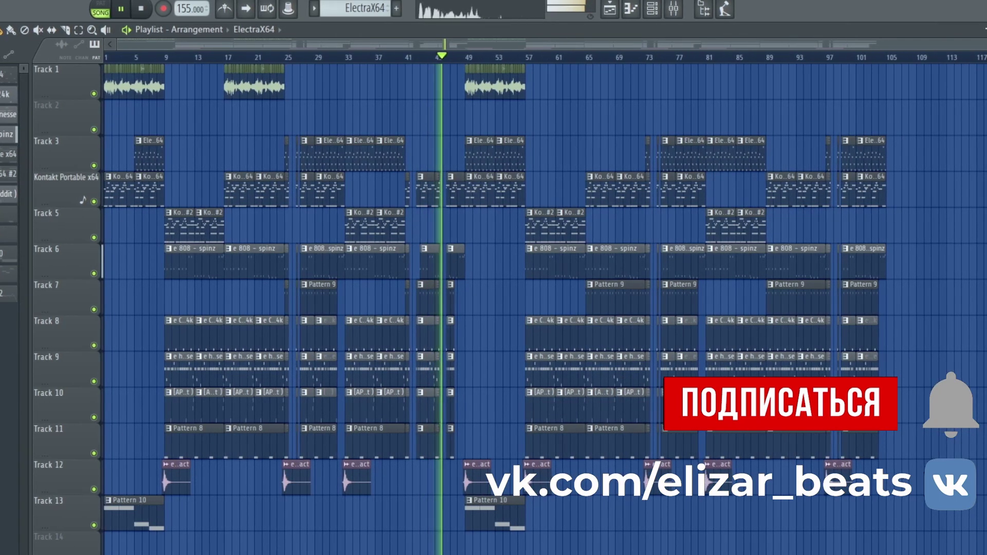